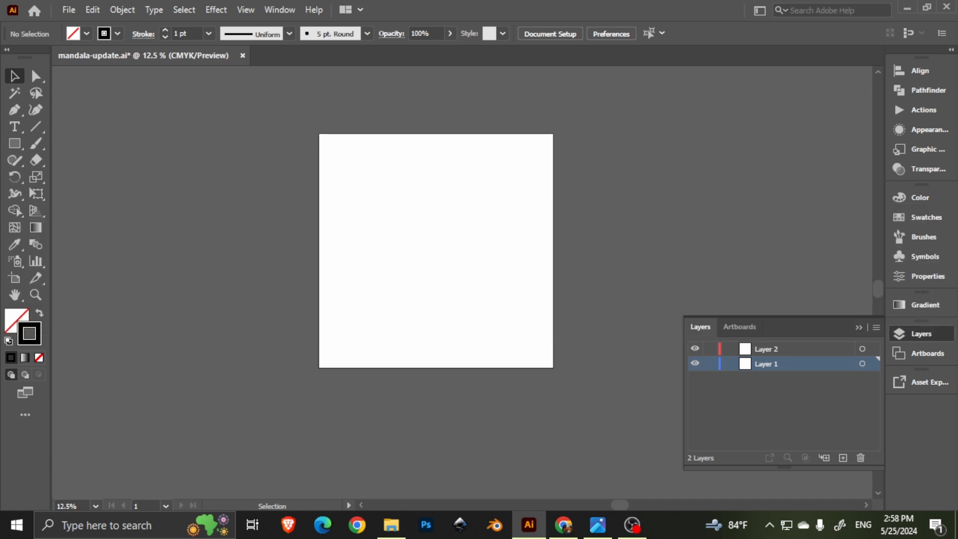
Step: Draw a straight horizontal line wider than the artboard and center it on the artboard horizontally and vertically
key("alt+Tab")
left_click_drag(453, 244, 485, 259)
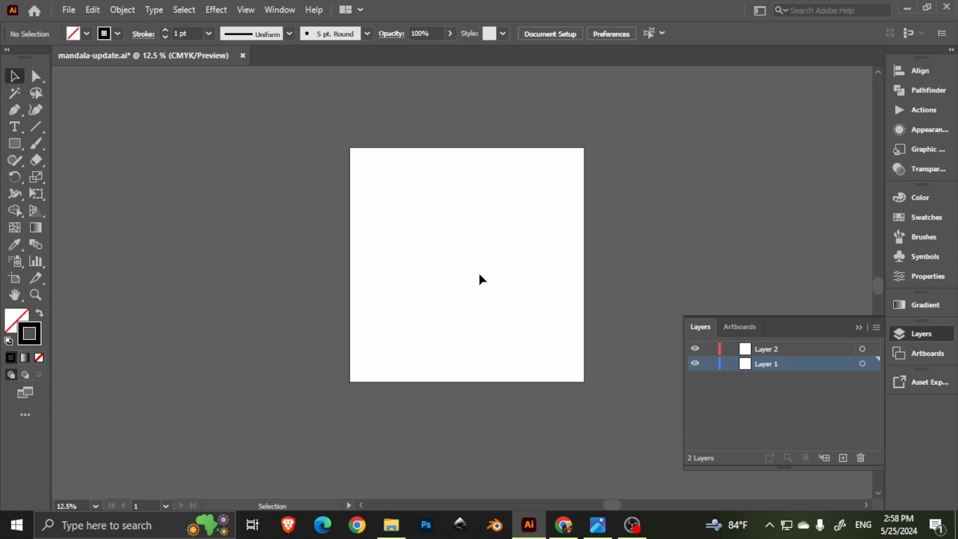
left_click(36, 127)
left_click_drag(256, 249, 651, 257)
key("ctrl+z")
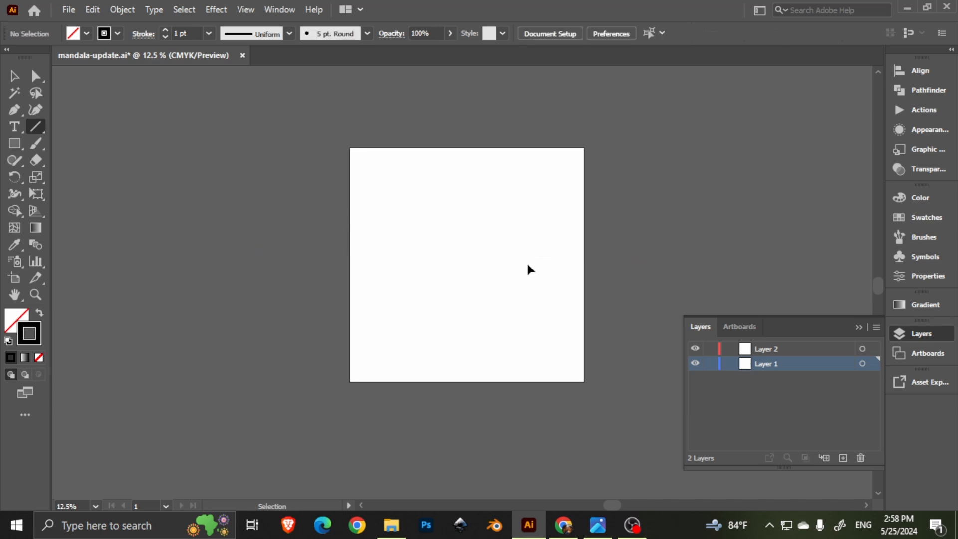
left_click_drag(285, 251, 633, 253)
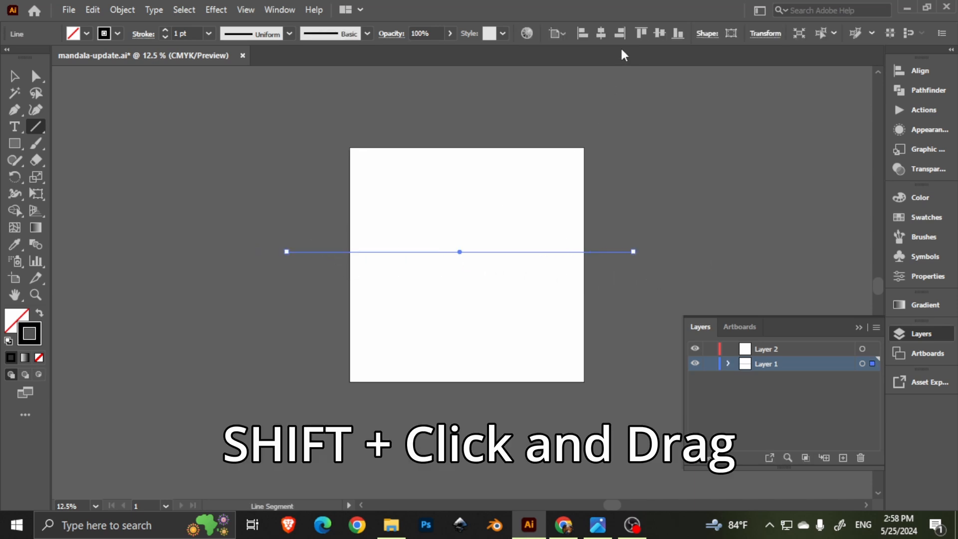
left_click(601, 33)
left_click(659, 33)
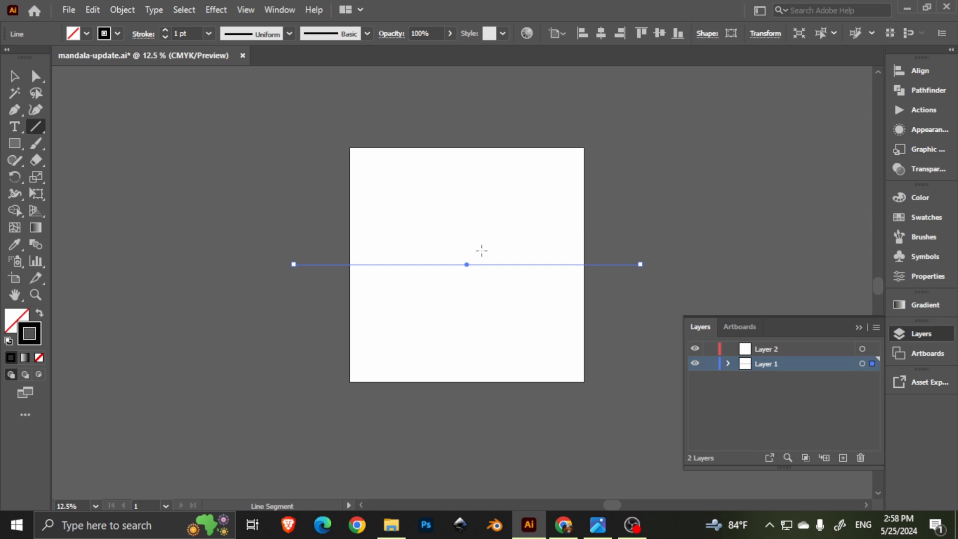
Step: Create a copy of the horizontal line rotated 90° about its midpoint
scroll(481, 251, "up", 1)
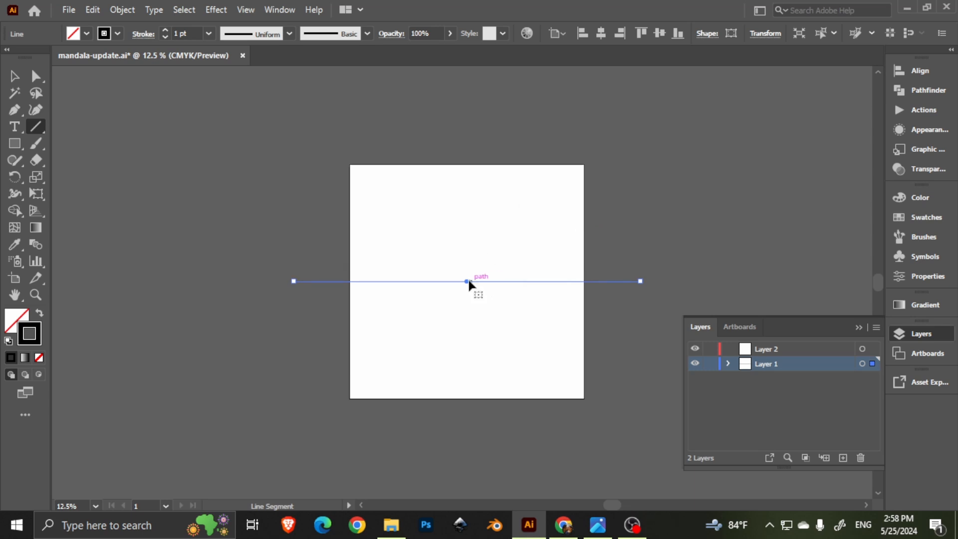
key("r")
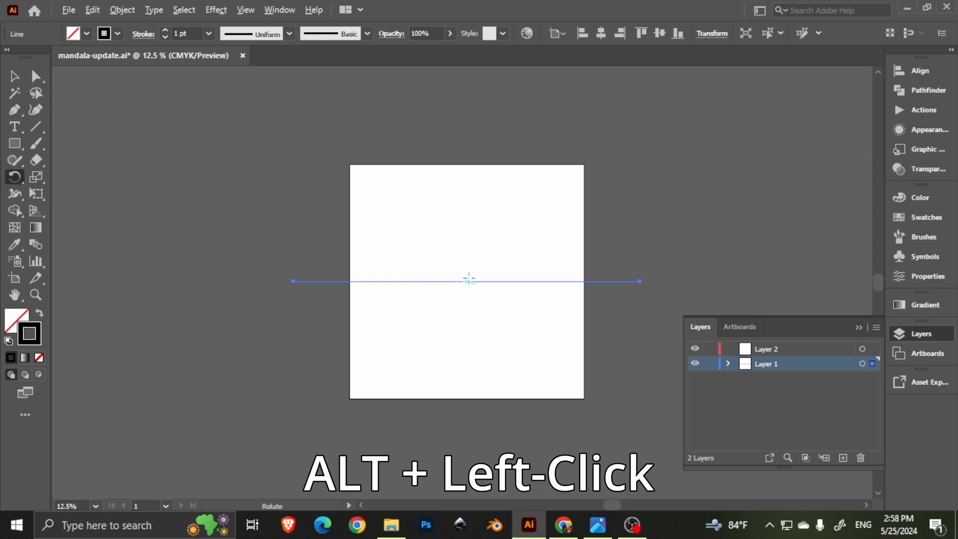
left_click(468, 281, "alt")
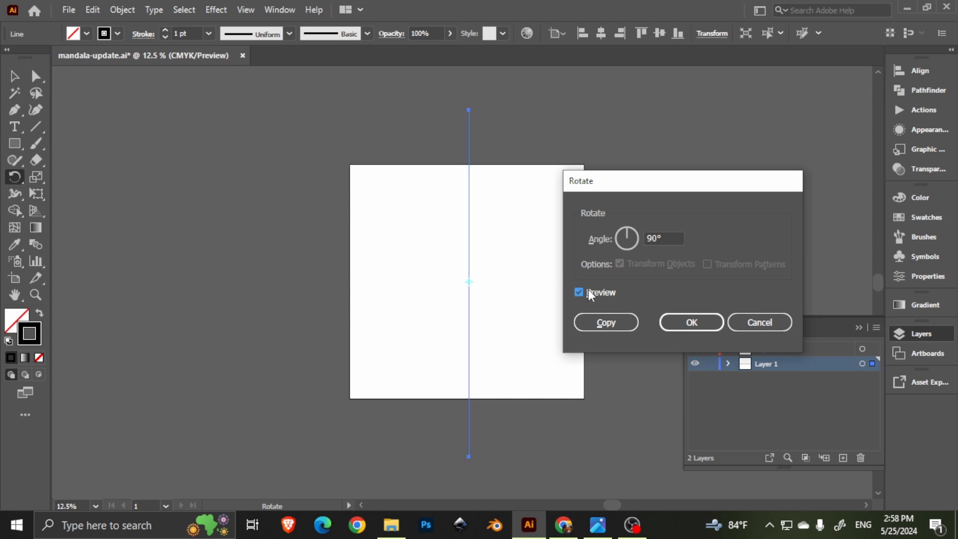
left_click(605, 322)
scroll(459, 280, "up", 2)
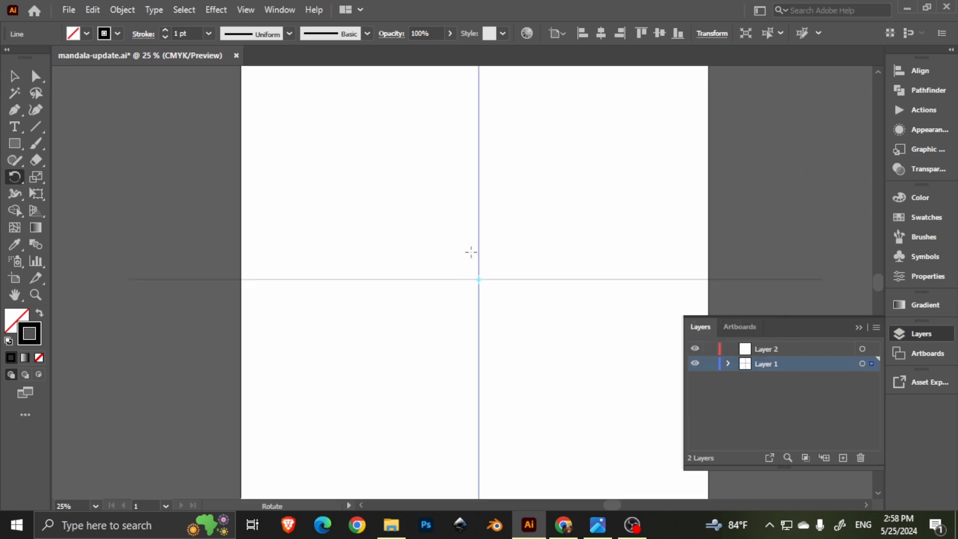
scroll(471, 245, "down", 2)
key("v")
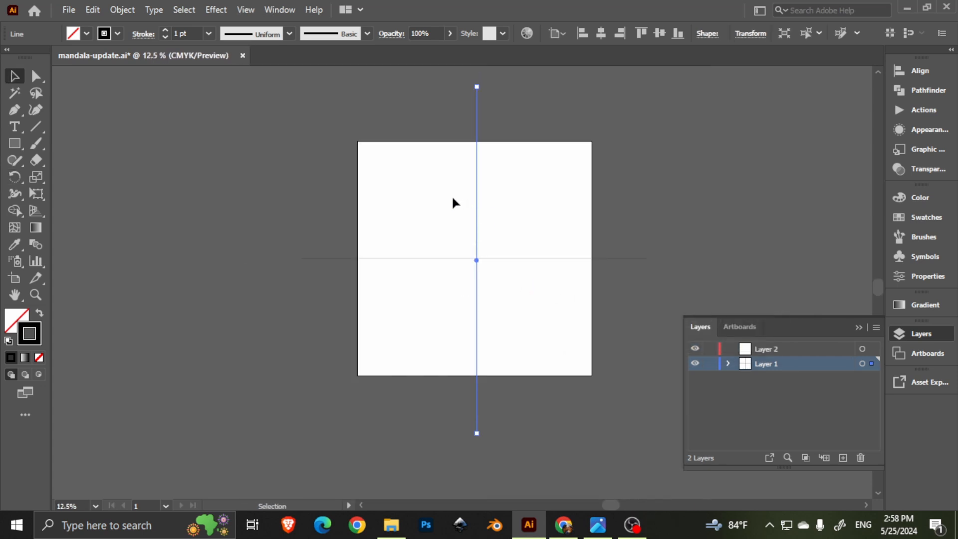
Step: Try centering the vertical line on the artboard in both directions, and undo the alignment
left_click(600, 34)
left_click(658, 33)
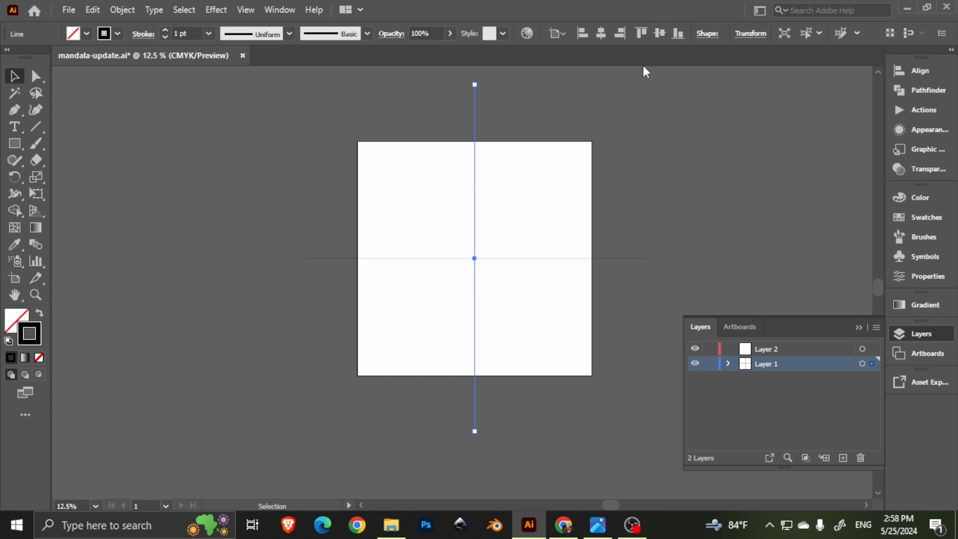
left_click_drag(418, 202, 555, 327)
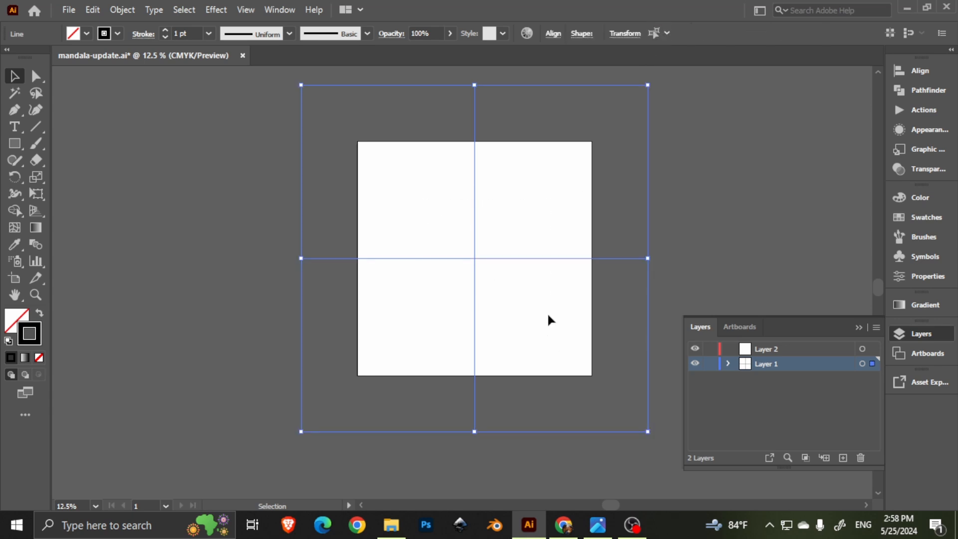
left_click(698, 177)
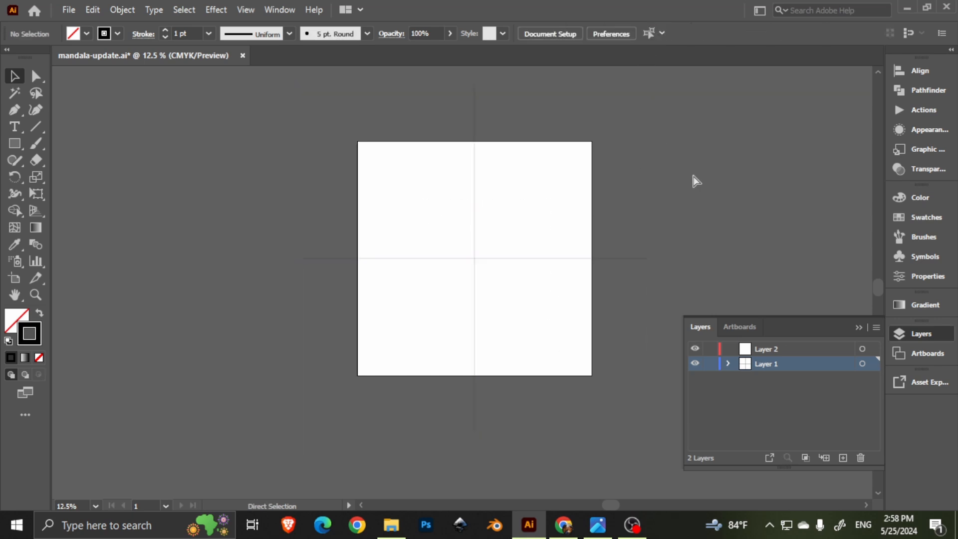
key("ctrl+z")
Step: Try a Transform effect on the two ungrouped lines with a rotation angle of 360/5 and 5 copies
left_click(215, 10)
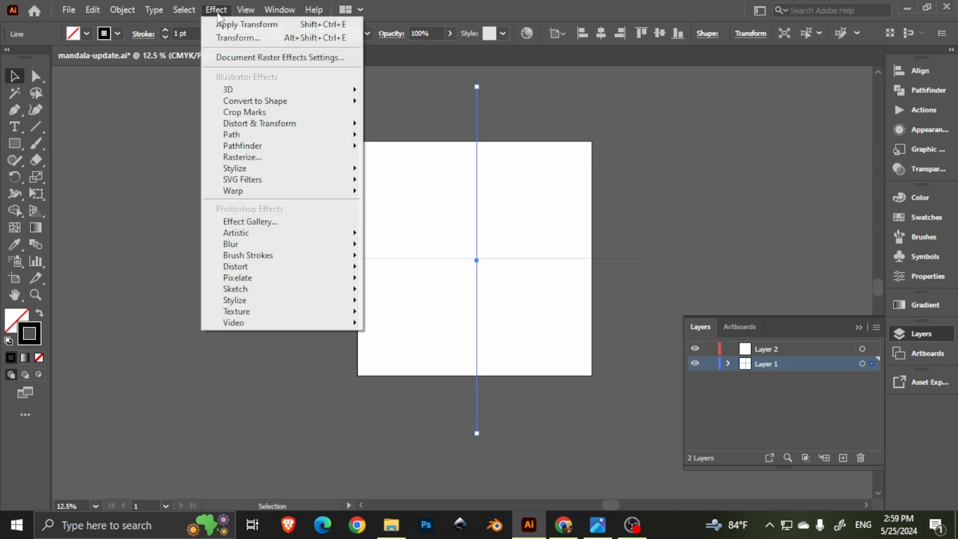
left_click(472, 241)
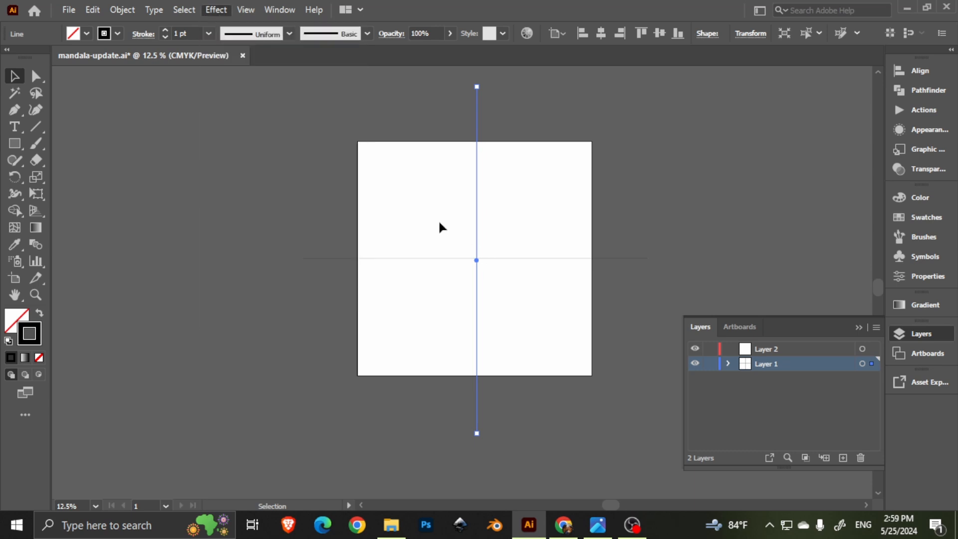
key("ctrl+a")
left_click(214, 13)
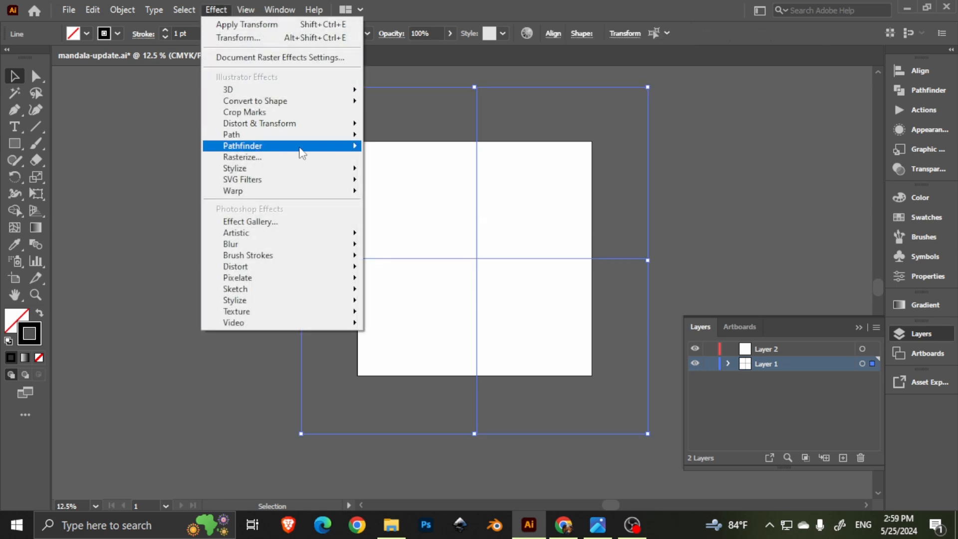
mouse_move(299, 126)
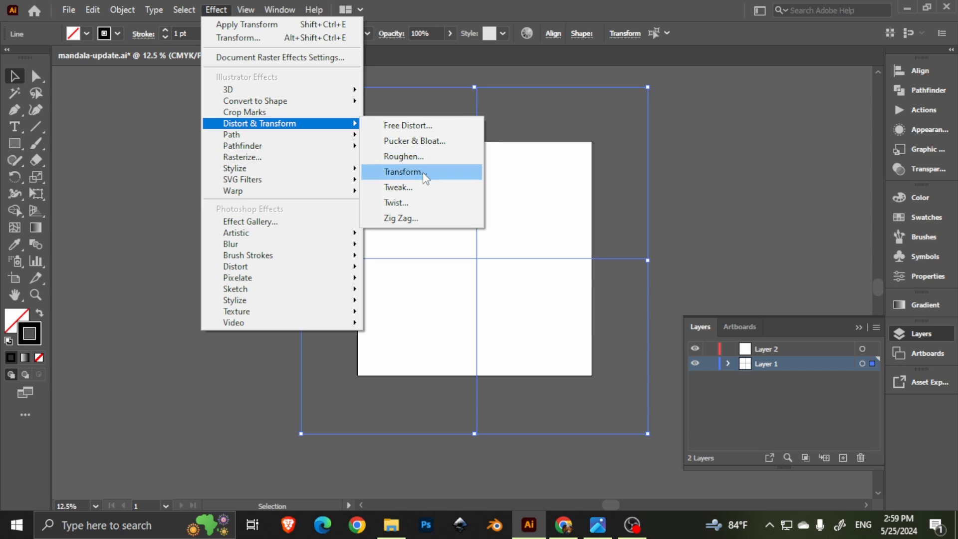
left_click(423, 173)
left_click(208, 285)
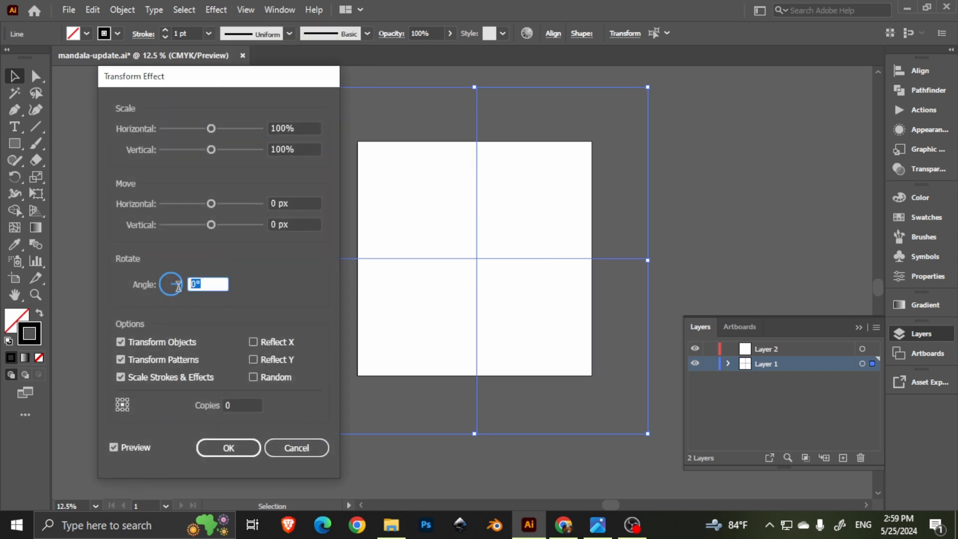
type("360/5")
key("Tab")
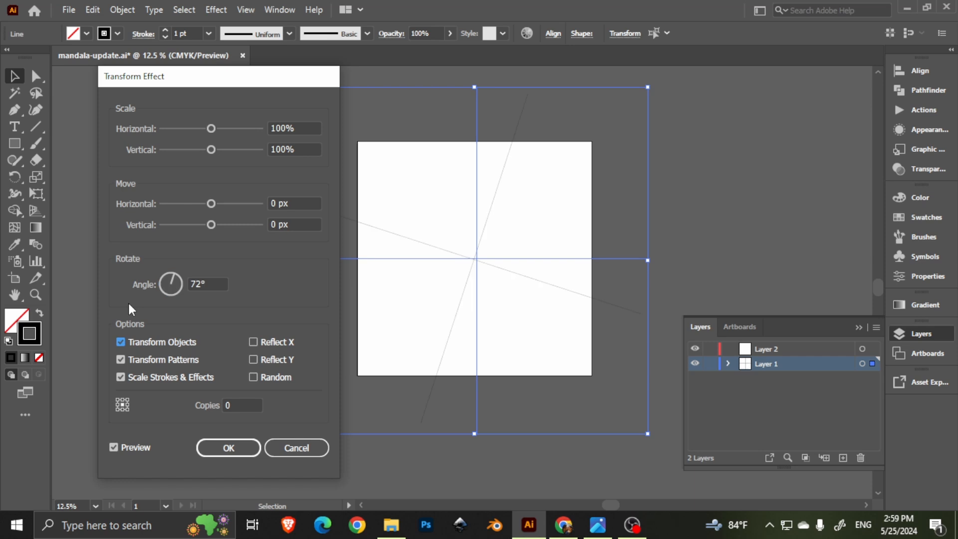
left_click(242, 404)
type("5")
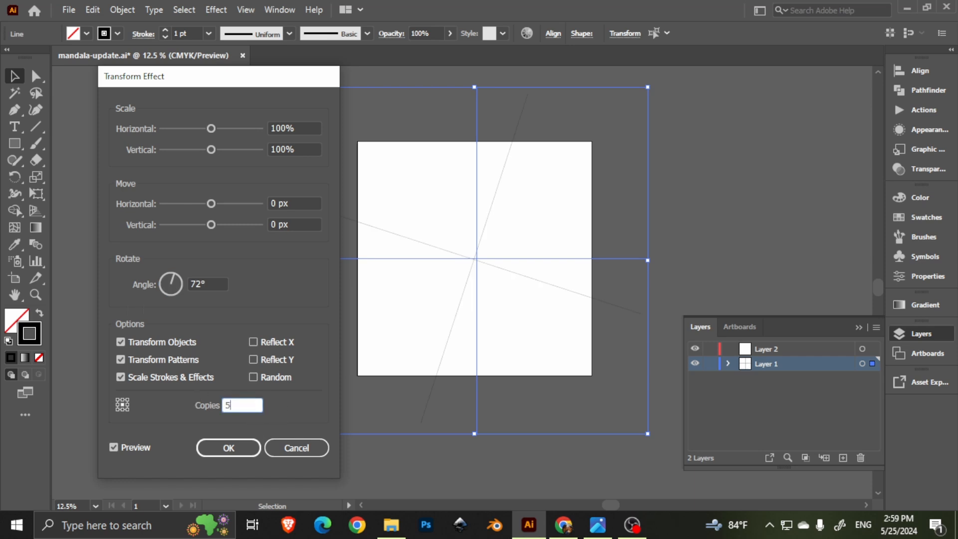
left_click(133, 447)
left_click(229, 448)
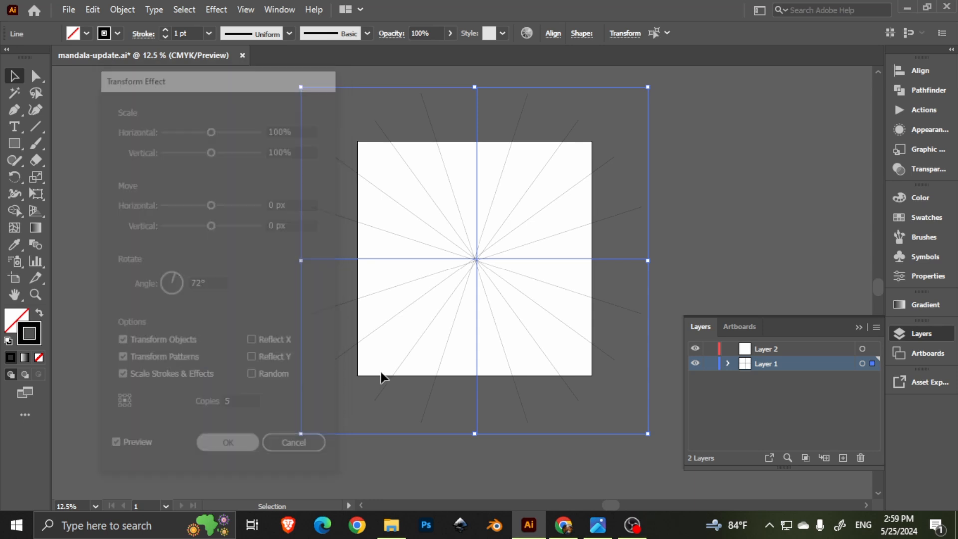
Step: Examine where the repeated lines cross at the center, and undo the Transform effect
scroll(494, 254, "up", 5)
scroll(401, 302, "up", 1)
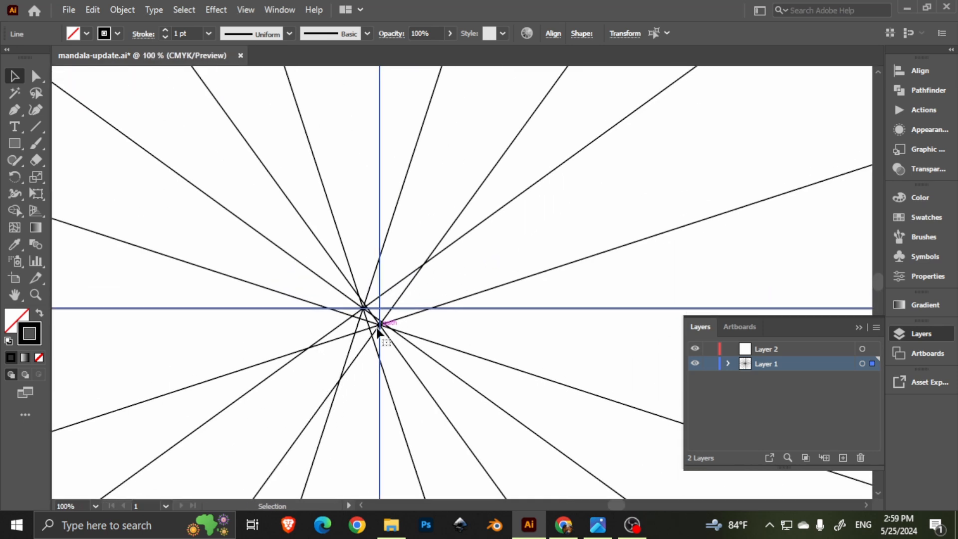
left_click_drag(375, 329, 456, 314)
scroll(491, 285, "down", 5)
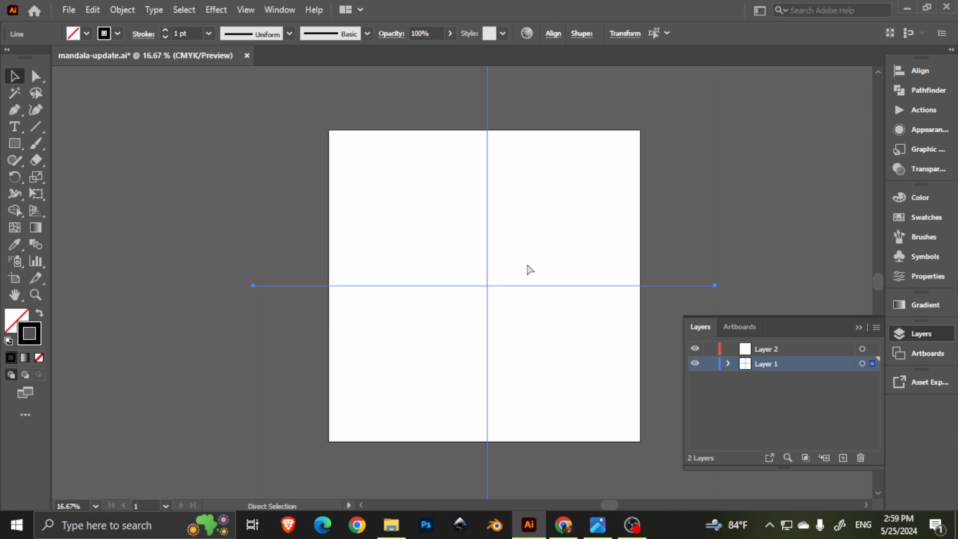
key("ctrl+z")
key("ctrl+shift+z")
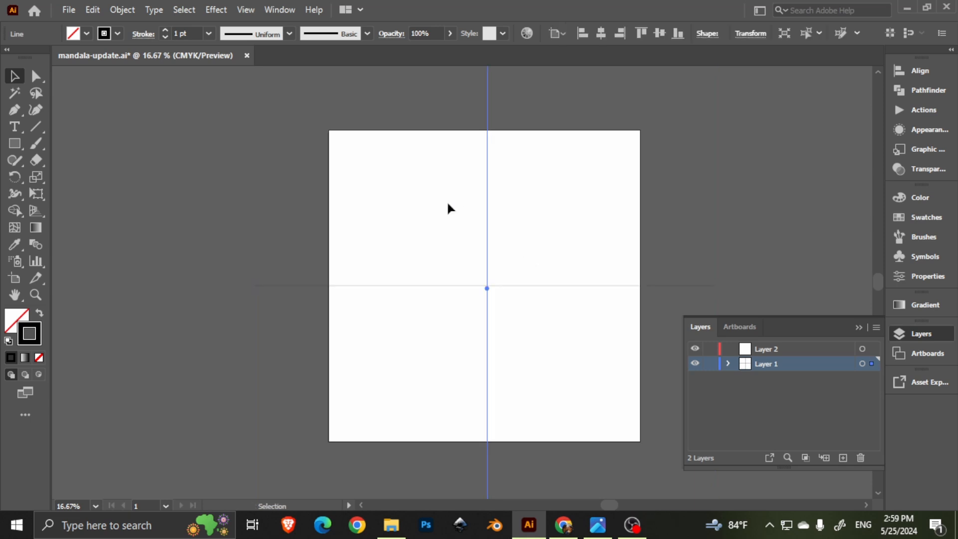
Step: Center the vertical line on the artboard in both directions and group it with the horizontal line
left_click_drag(447, 200, 517, 202)
left_click(600, 33)
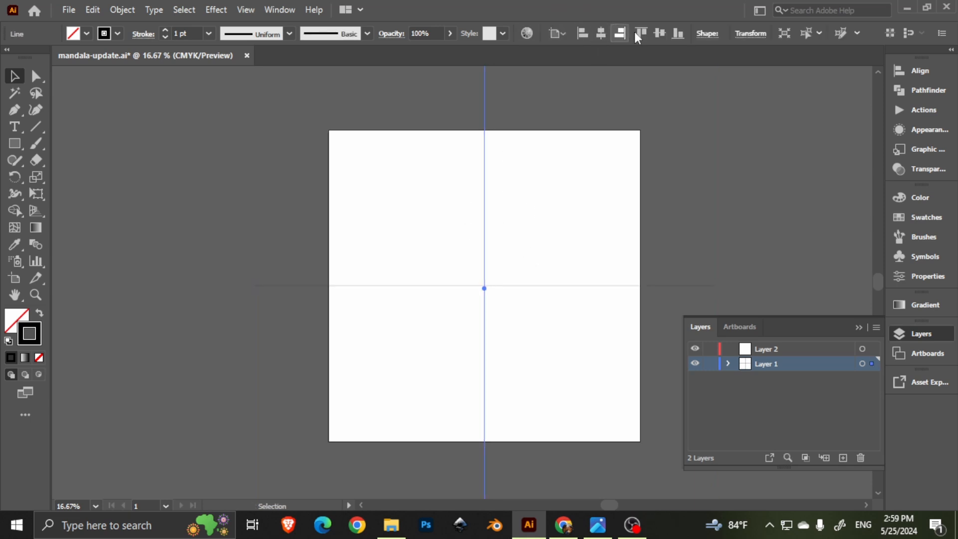
left_click(658, 34)
left_click_drag(408, 251, 457, 345)
left_click_drag(402, 201, 521, 334)
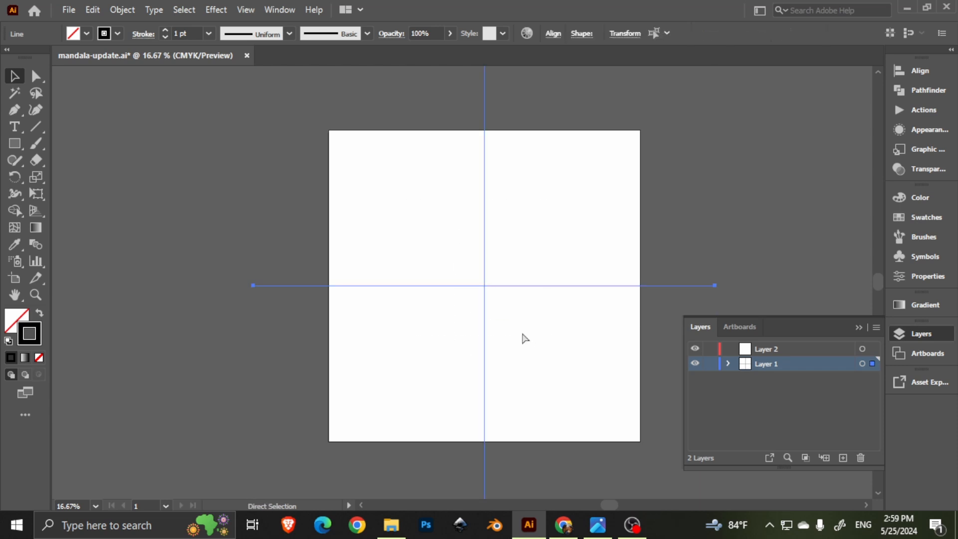
key("ctrl+g")
Step: Apply a Transform effect to the grouped lines with 5 copies and a rotation angle of 360/5
scroll(486, 188, "down", 2)
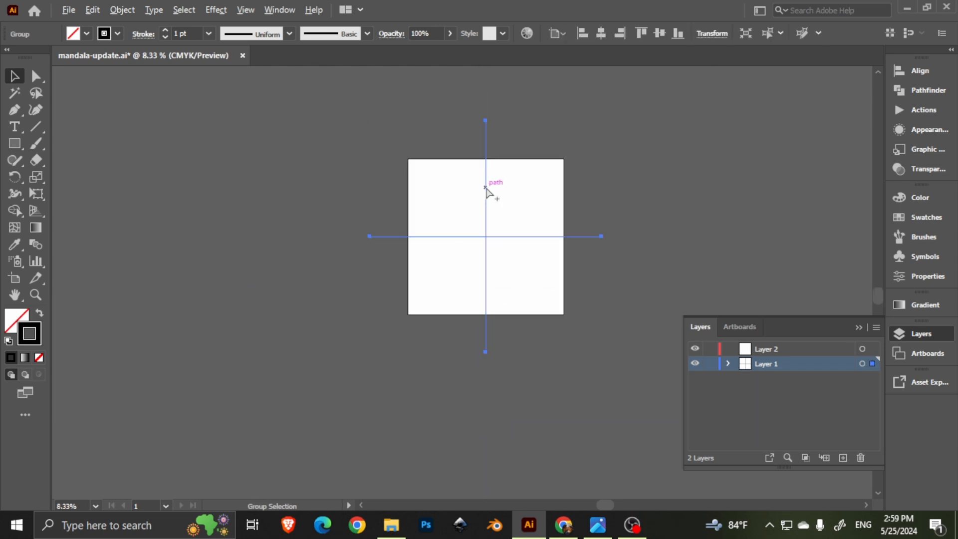
scroll(486, 187, "up", 1)
left_click(216, 11)
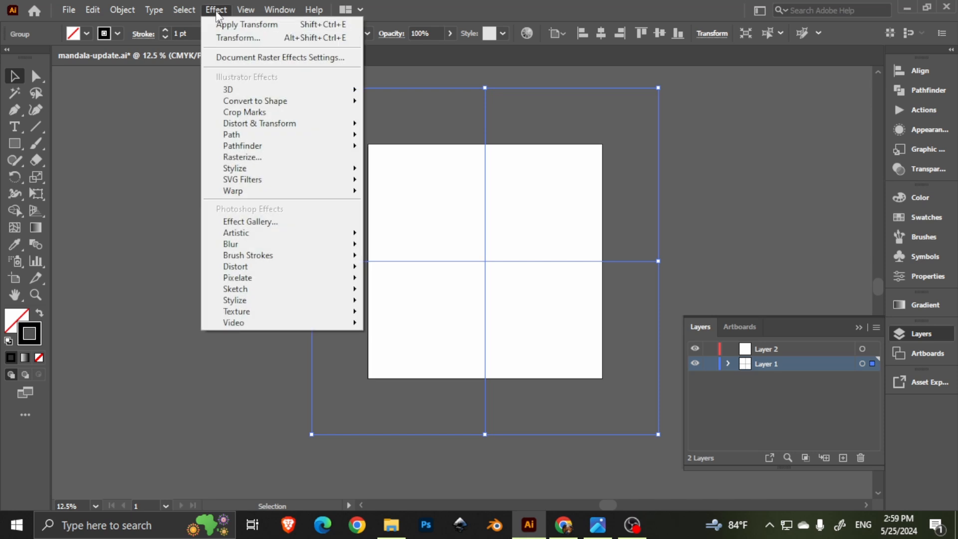
mouse_move(300, 125)
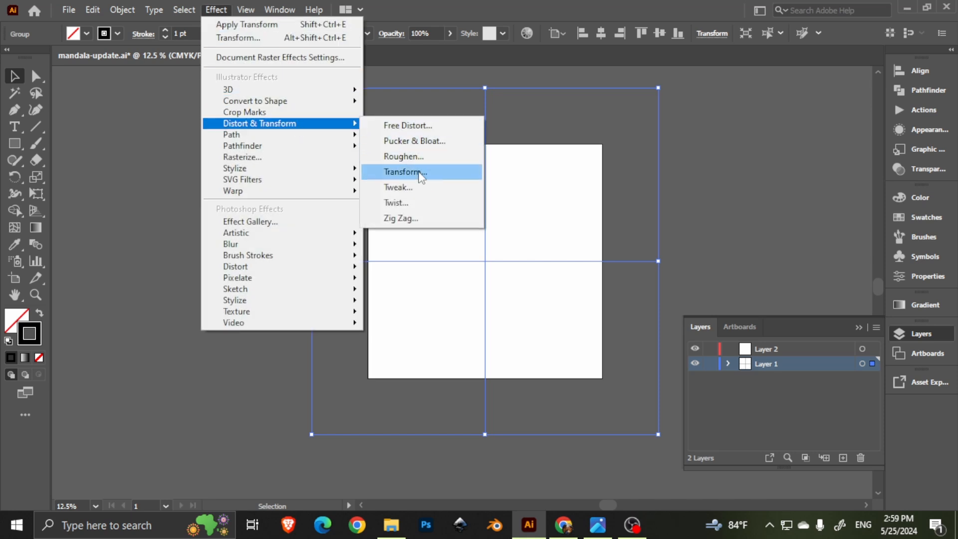
left_click(403, 172)
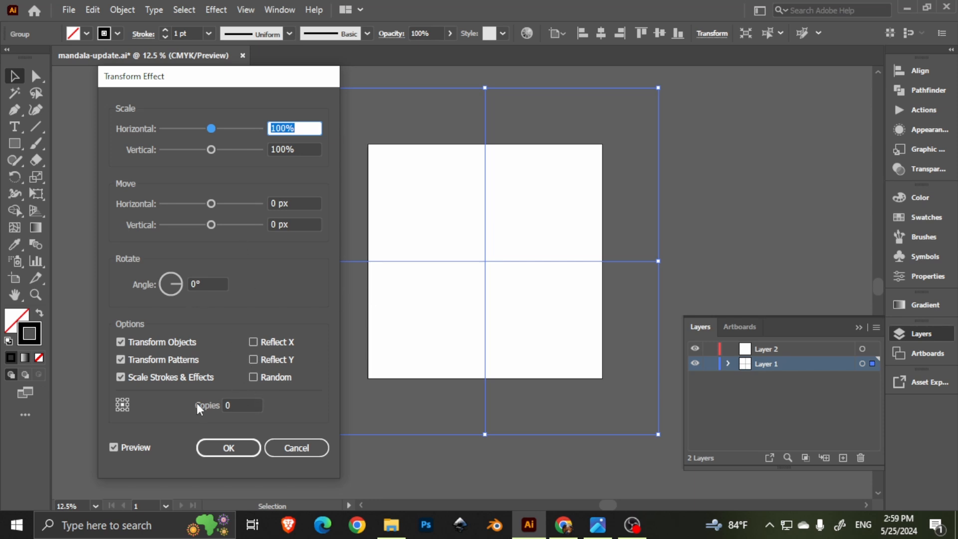
left_click(240, 405)
type("5")
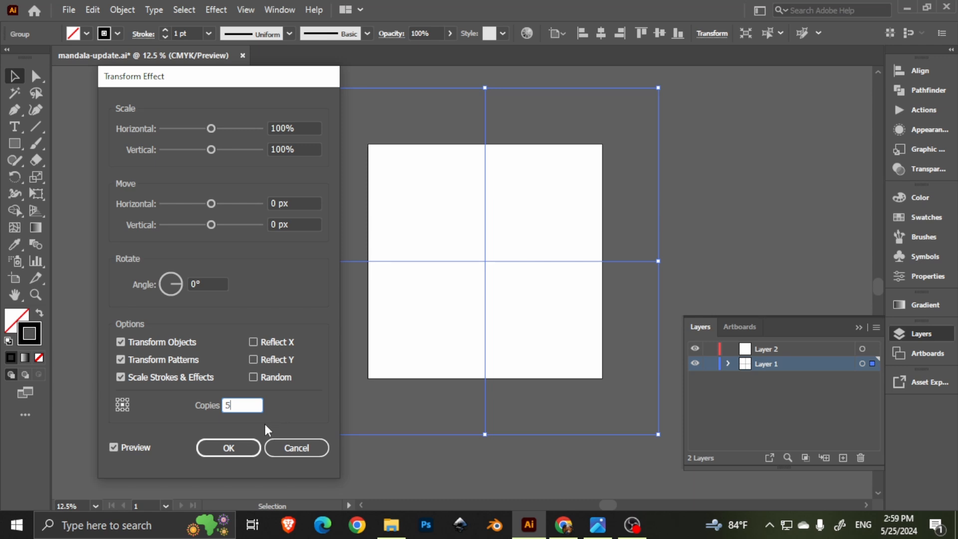
left_click(202, 284)
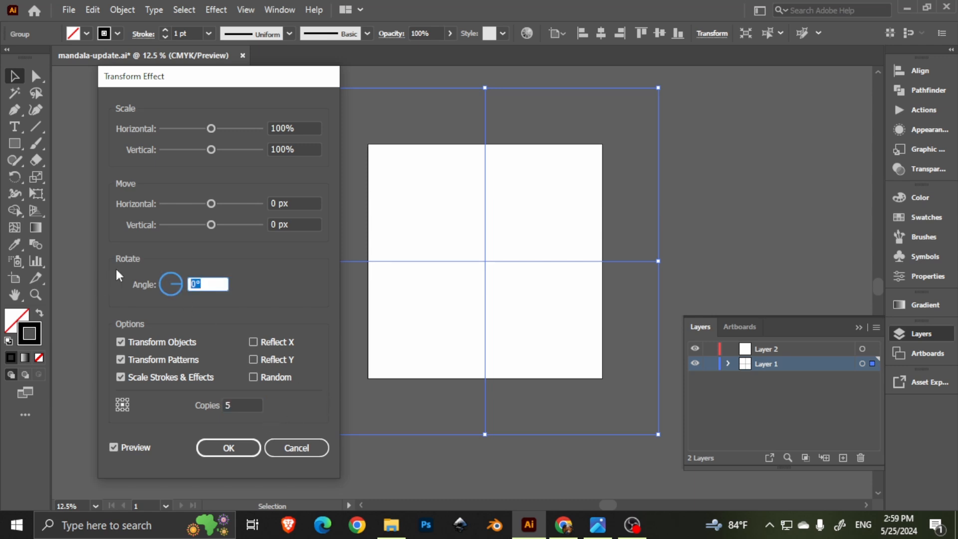
type("360/5")
left_click(244, 404)
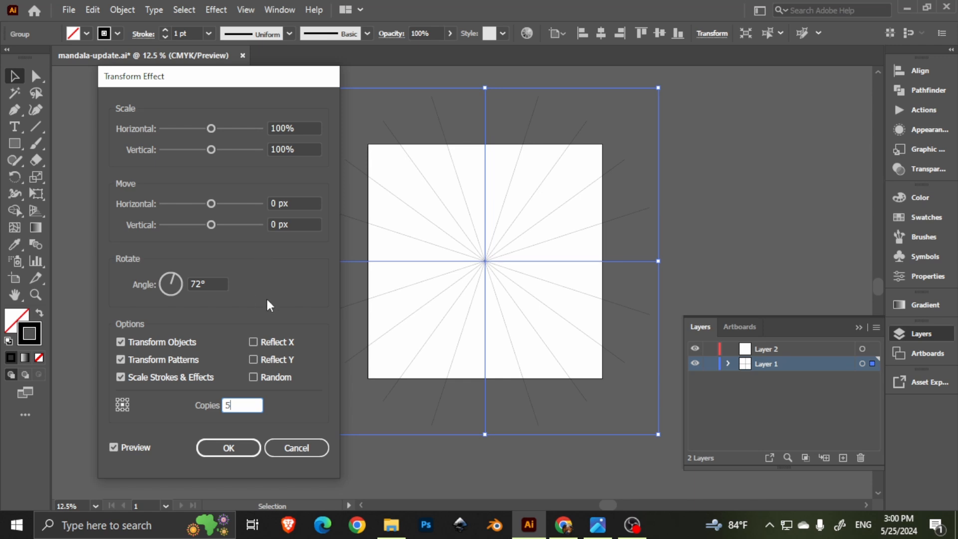
left_click(229, 446)
Step: Try a light gray stroke color on the grouped guide lines
scroll(476, 234, "up", 3)
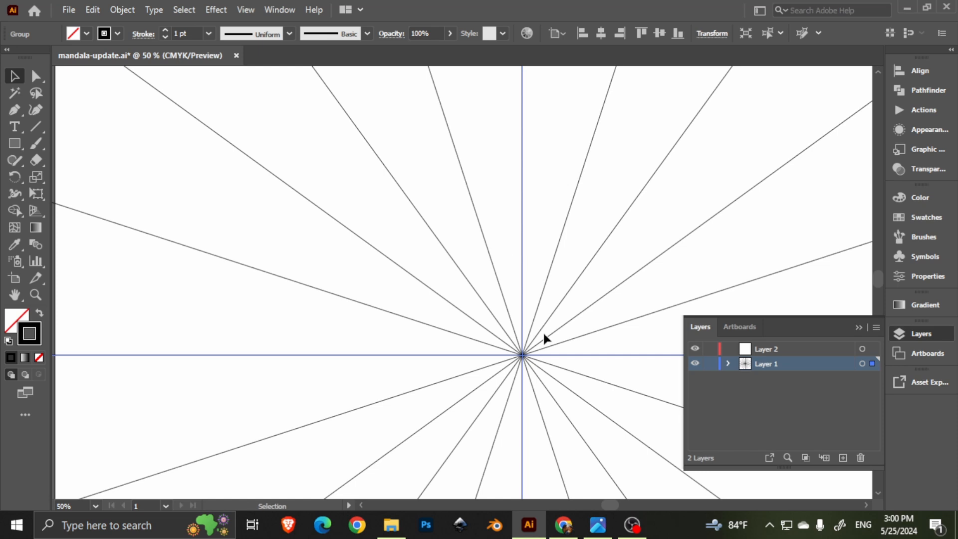
scroll(545, 339, "down", 2)
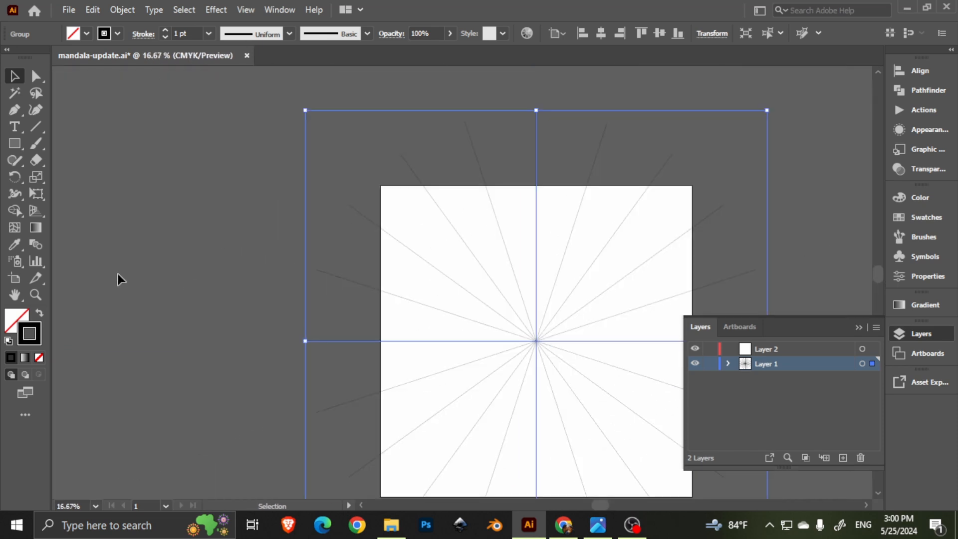
double_click(35, 327)
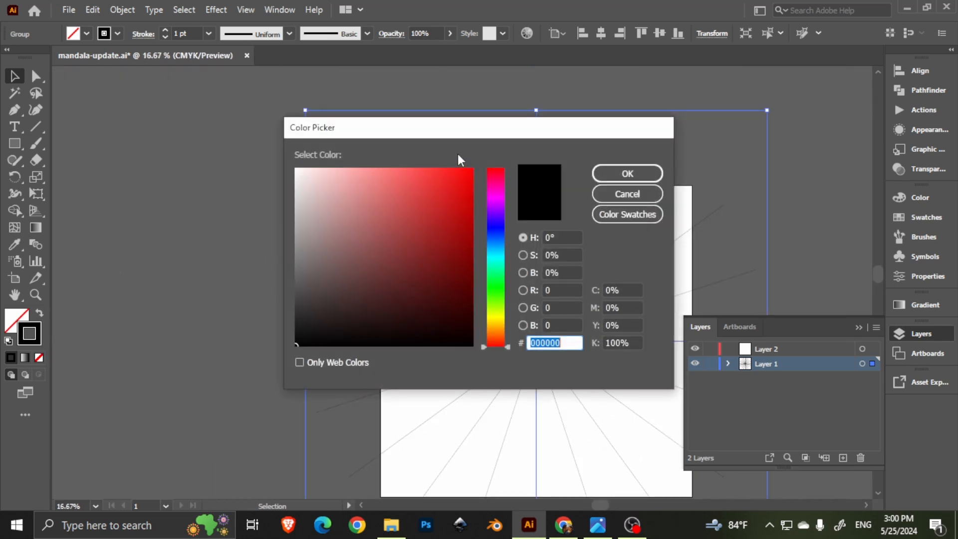
mouse_move(316, 217)
left_mouse_down()
mouse_move(261, 228)
mouse_move(278, 211)
left_mouse_up()
left_click(641, 174)
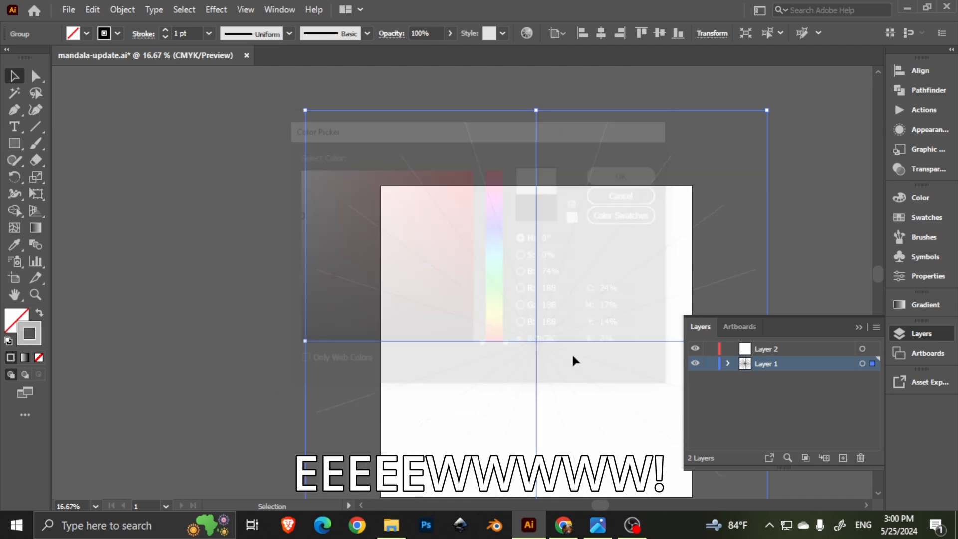
Step: Check the recolored guide lines up close and set their stroke color back to black
scroll(568, 324, "up", 4)
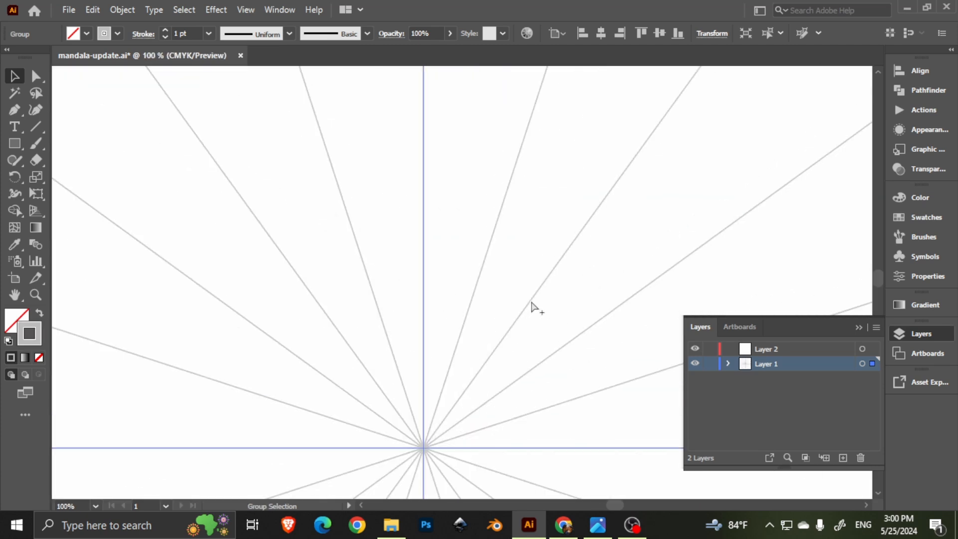
scroll(531, 305, "down", 2)
scroll(531, 305, "down", 3)
scroll(532, 306, "up", 1)
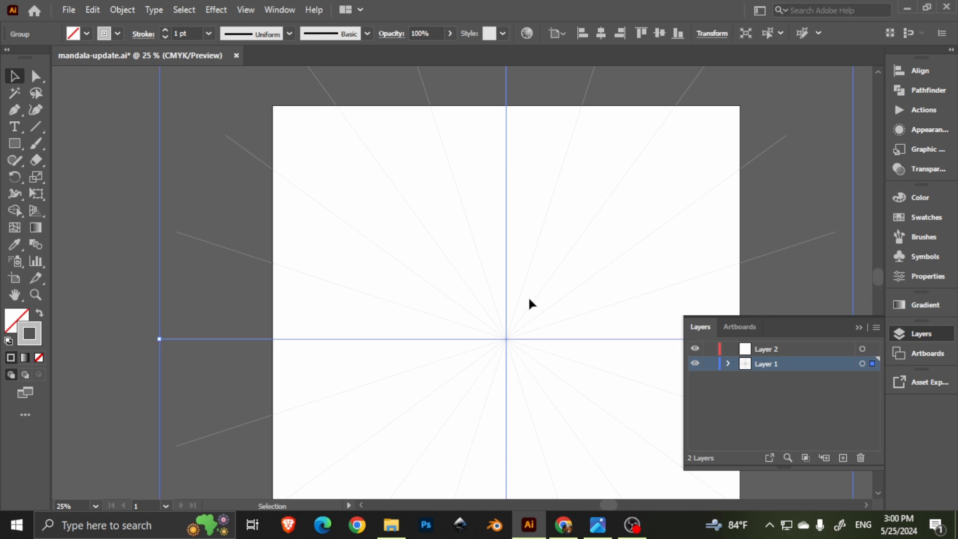
double_click(37, 327)
left_click_drag(331, 197, 291, 362)
left_click(655, 173)
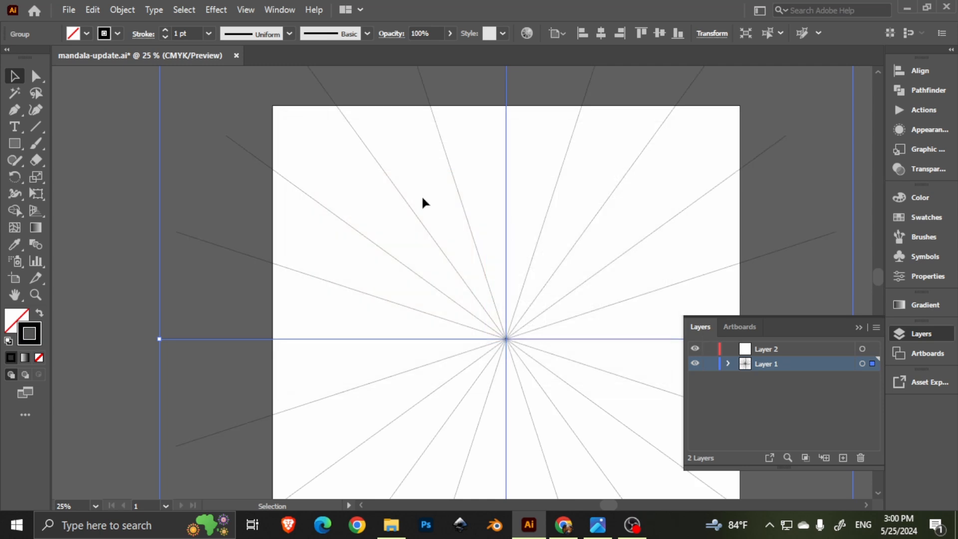
Step: Set the stroke color of the radial guide lines to bright red
double_click(40, 330)
left_click_drag(430, 193, 496, 169)
left_click(627, 173)
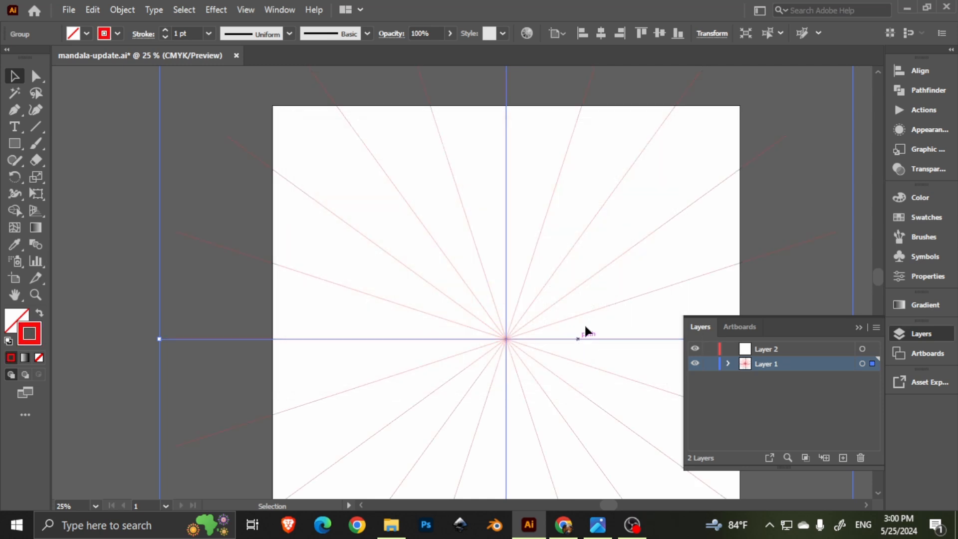
Step: Lock Layer 1, which holds the red guide grid
left_click(709, 367)
left_click_drag(556, 260, 491, 226)
scroll(505, 241, "down", 1)
scroll(504, 241, "up", 1)
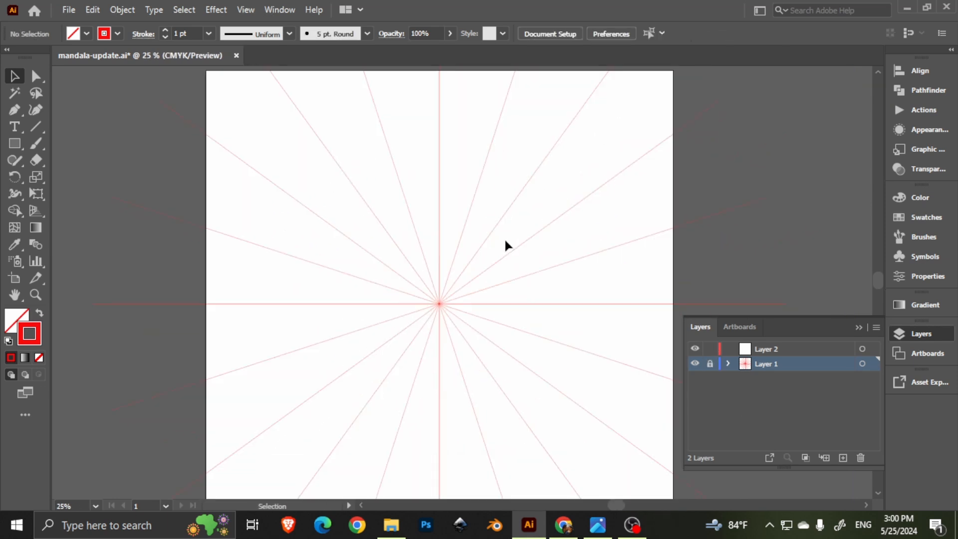
scroll(504, 241, "down", 1)
Step: Draw a horizontal line on Layer 2 through the grid's center, extending past both sides of the artboard
left_click(790, 349)
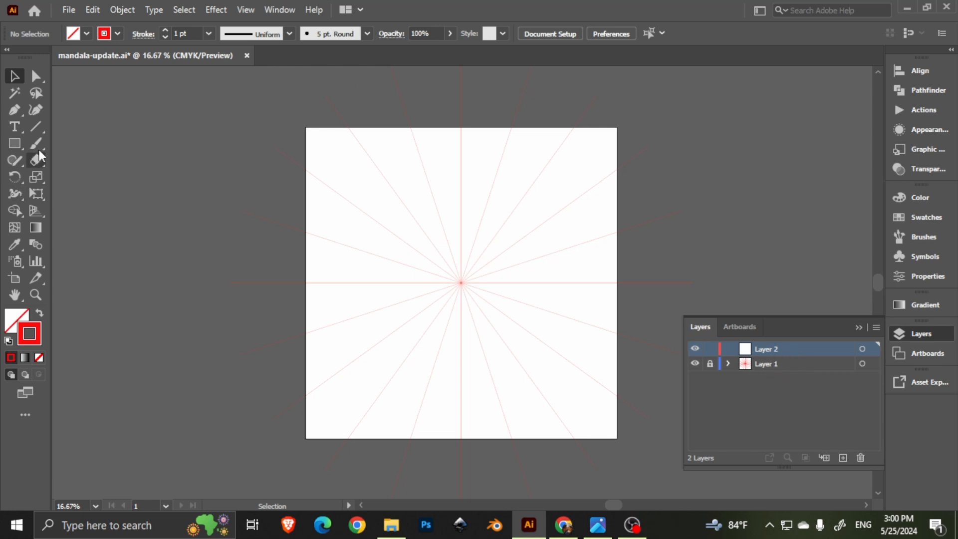
left_click(39, 129)
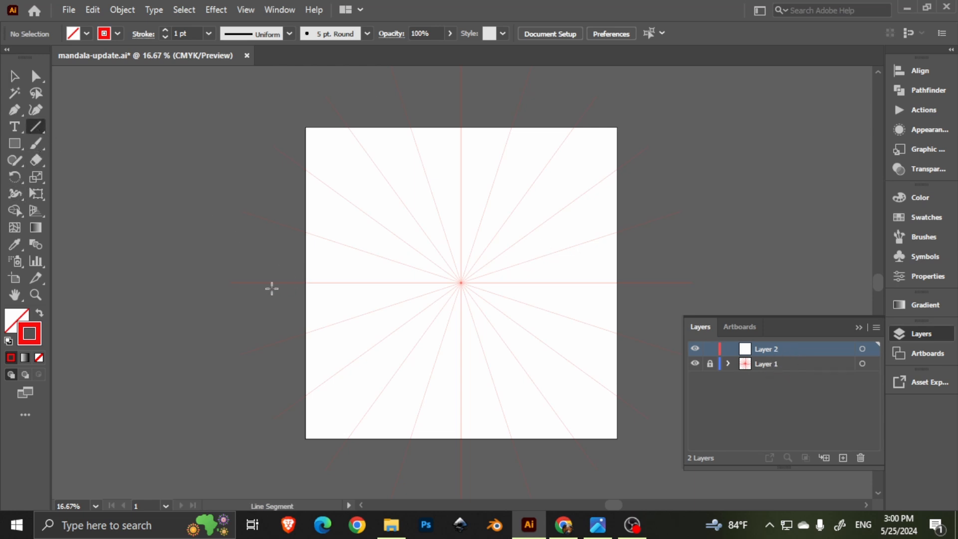
left_click_drag(240, 281, 683, 291)
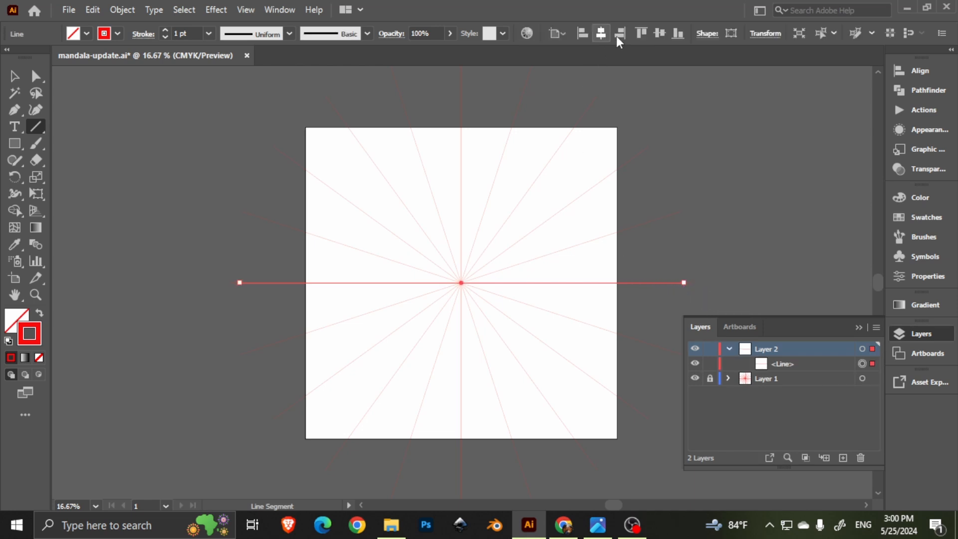
Step: Create a copy of the horizontal line rotated 90° about the grid's center
key("r")
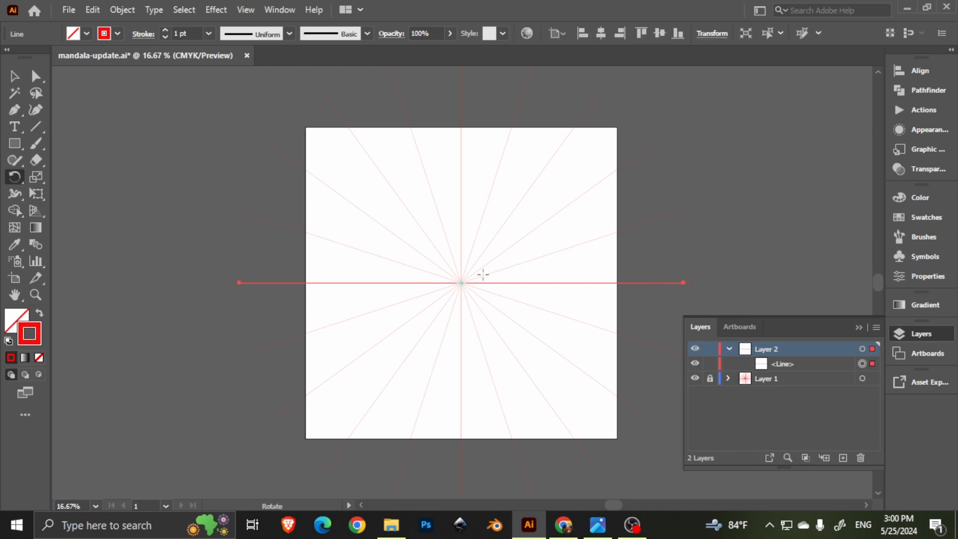
left_click(461, 282, "alt")
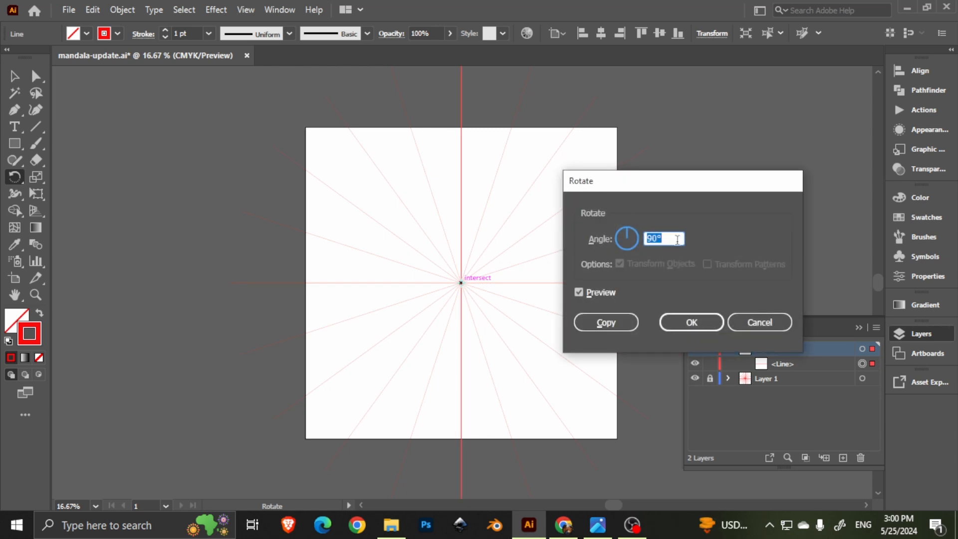
left_click(601, 322)
key("v")
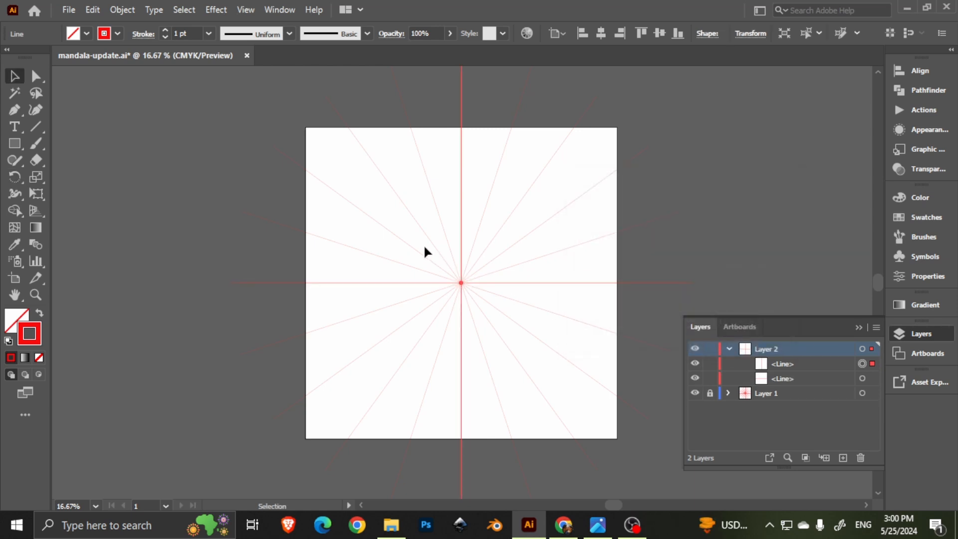
Step: Select the vertical and horizontal lines on Layer 2 and group them
left_click(489, 164)
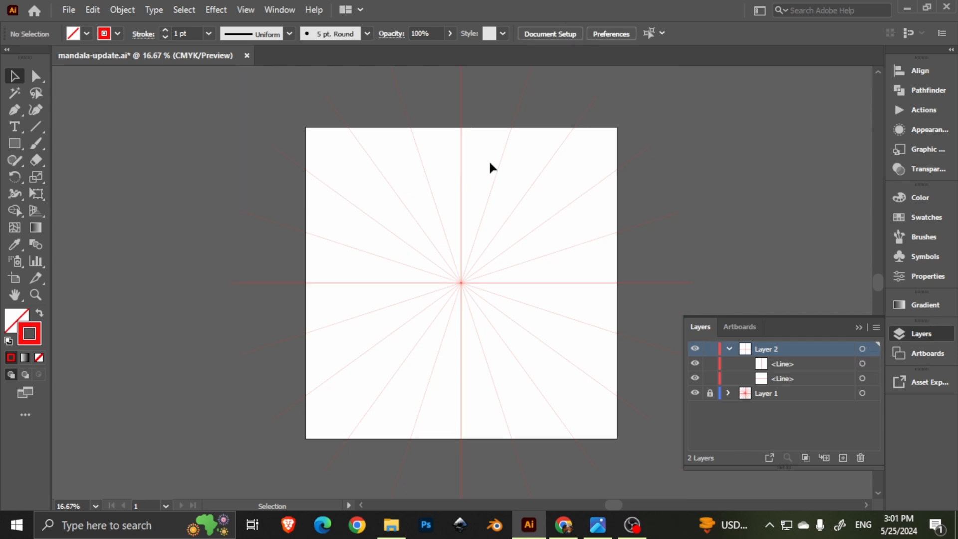
left_click_drag(439, 150, 510, 200)
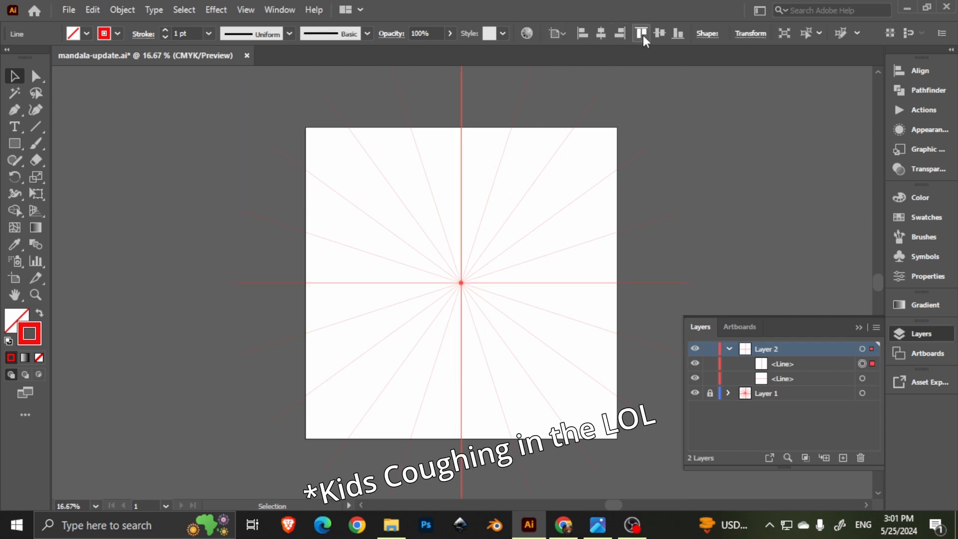
left_click(394, 282)
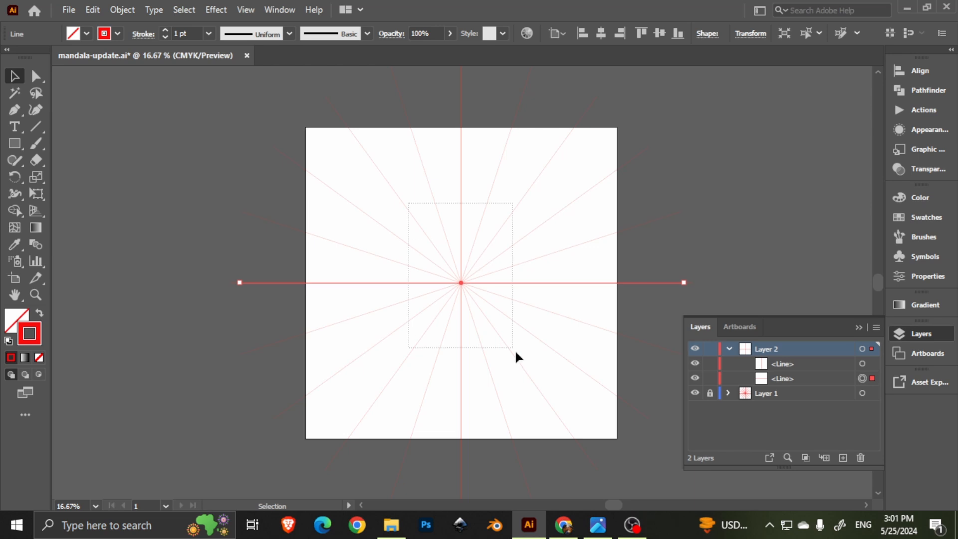
left_click_drag(515, 351, 514, 349)
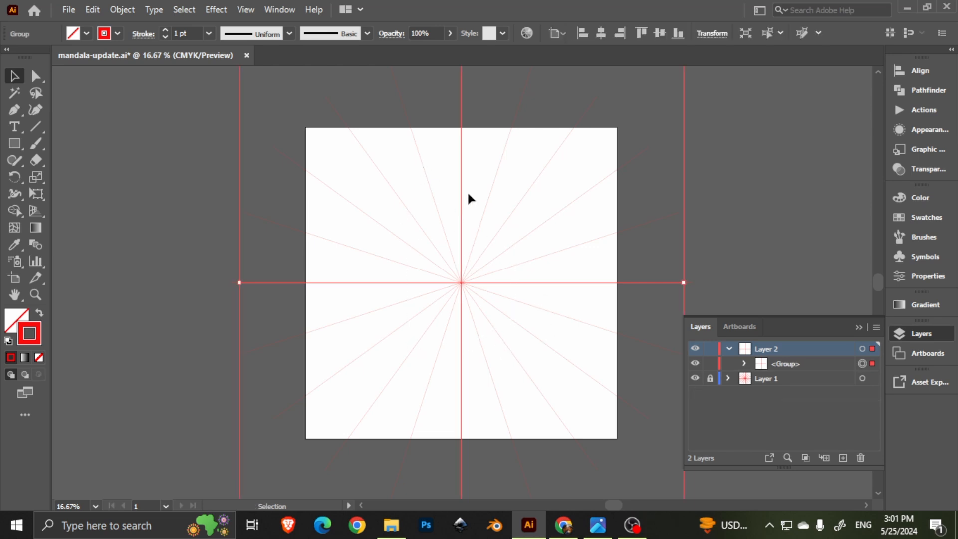
left_click(214, 9)
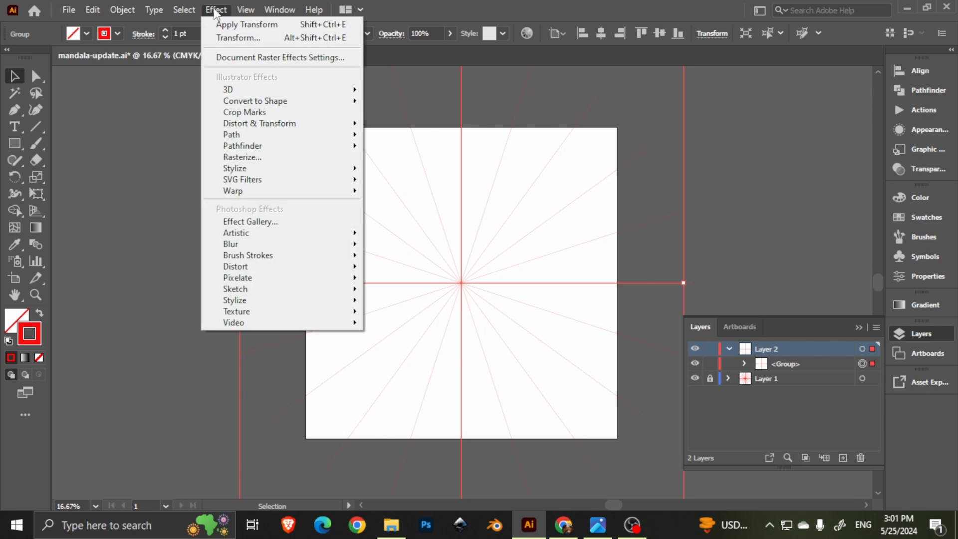
mouse_move(289, 124)
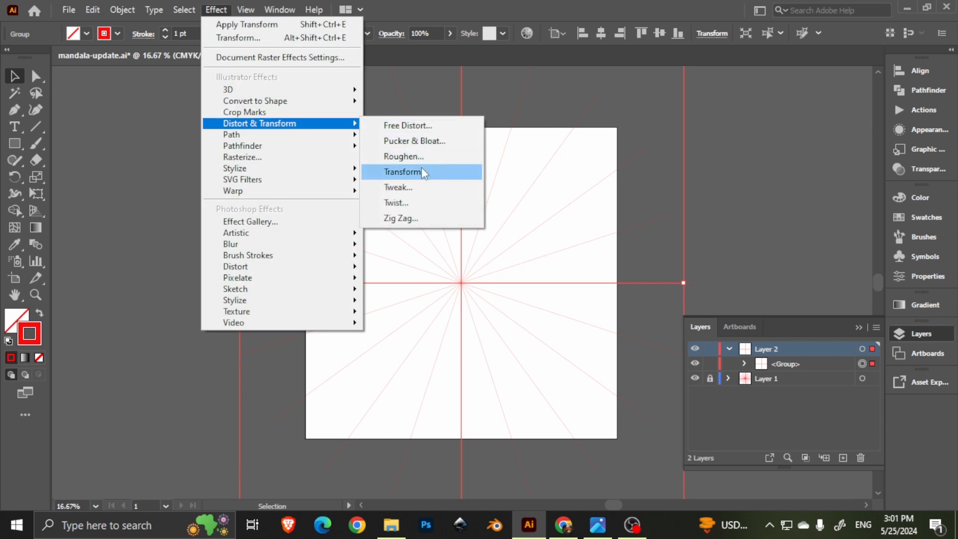
left_click(402, 172)
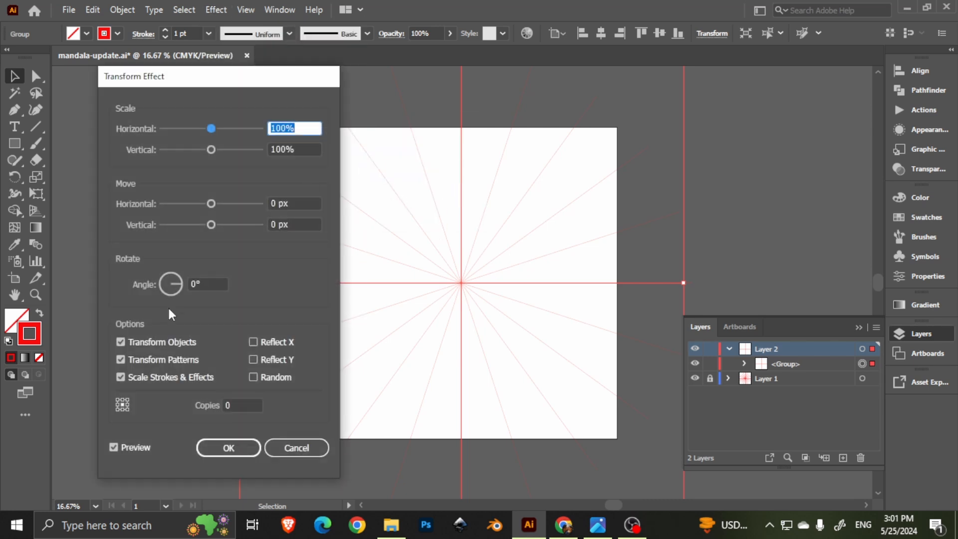
left_click(203, 281)
type("360")
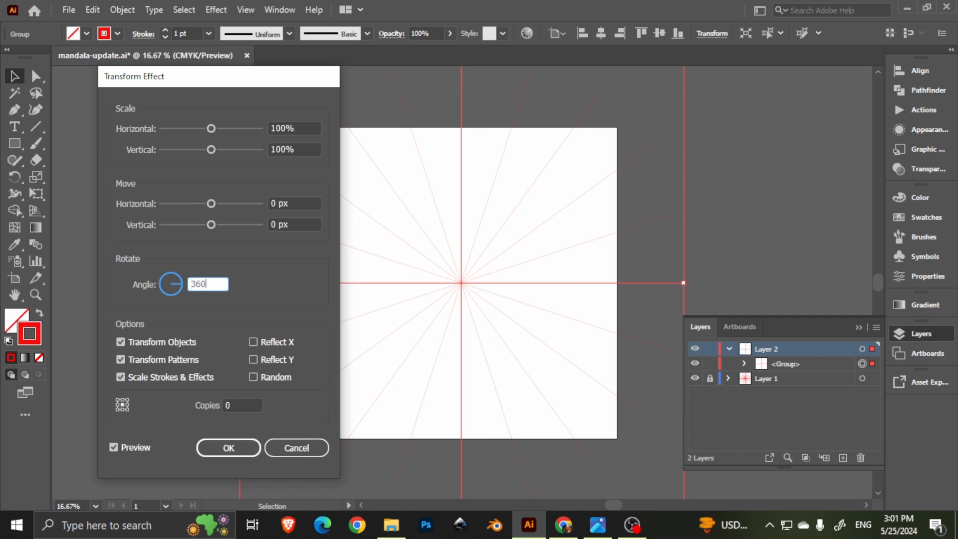
left_click(298, 448)
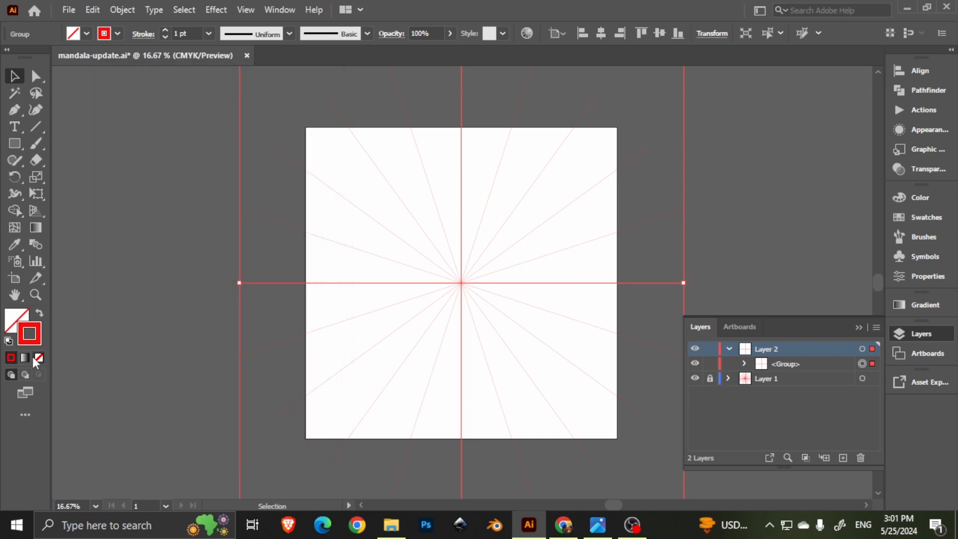
Step: Set the stroke color of the grouped lines on Layer 2 to black (000000)
double_click(33, 344)
left_click(336, 295)
left_click_drag(357, 280, 271, 363)
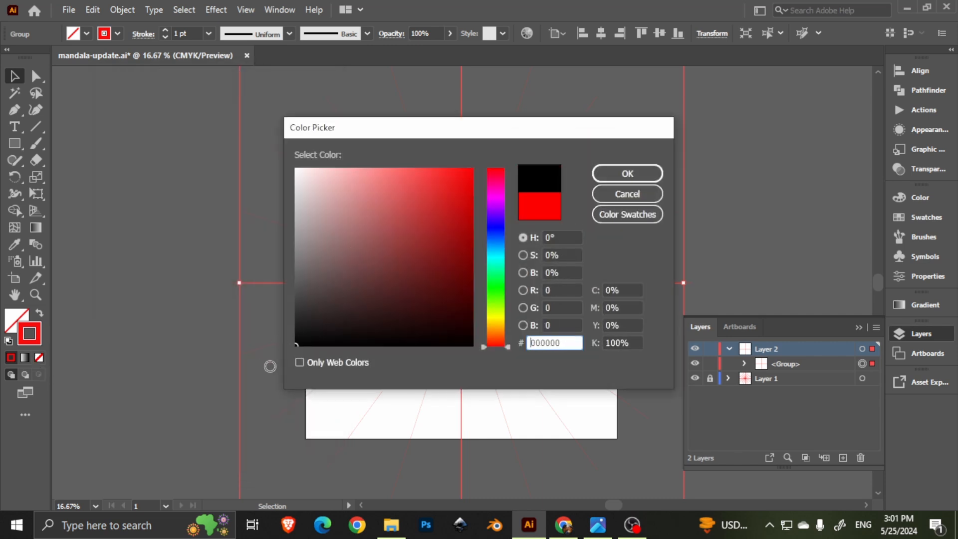
left_click(627, 173)
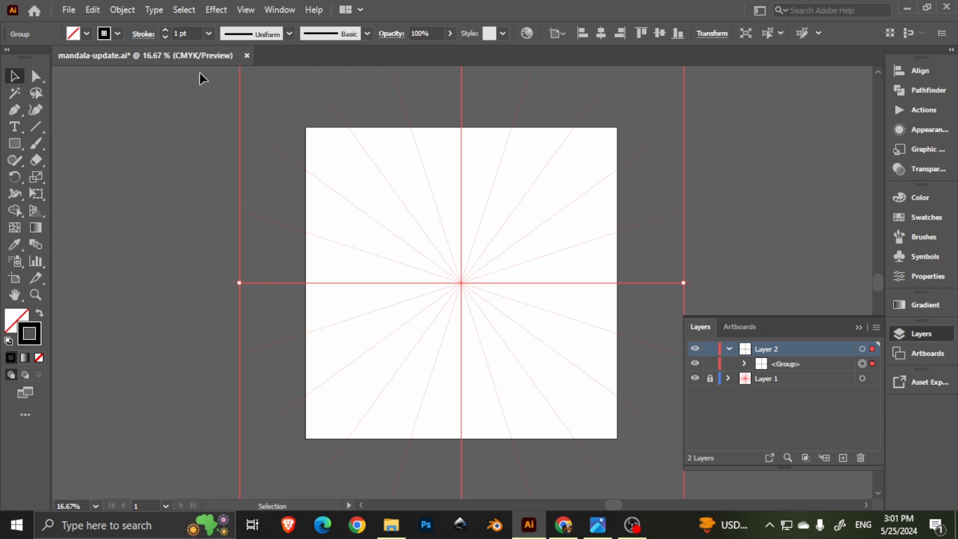
Step: Apply a Transform effect to the Layer 2 group with a rotation angle of 360/5 and 5 copies
left_click(124, 9)
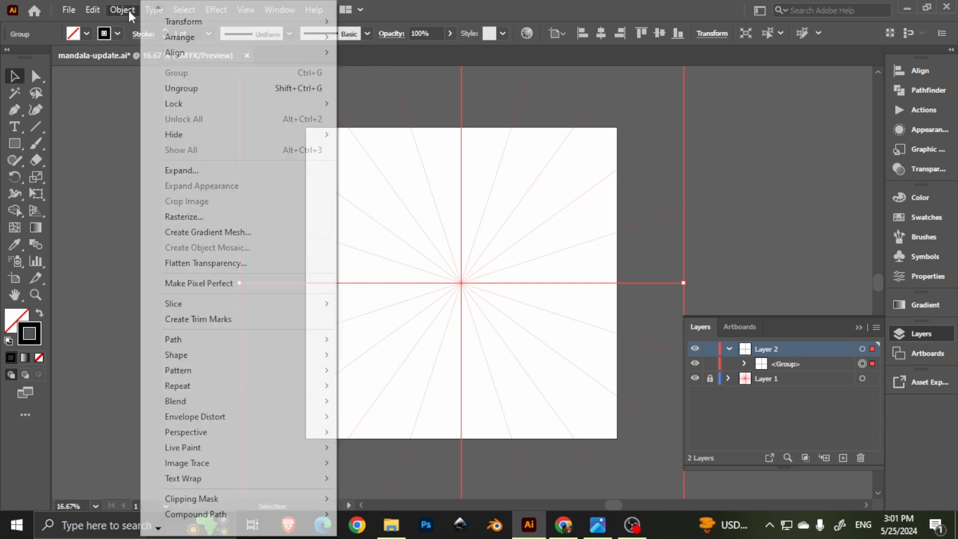
left_click(124, 9)
left_click(216, 9)
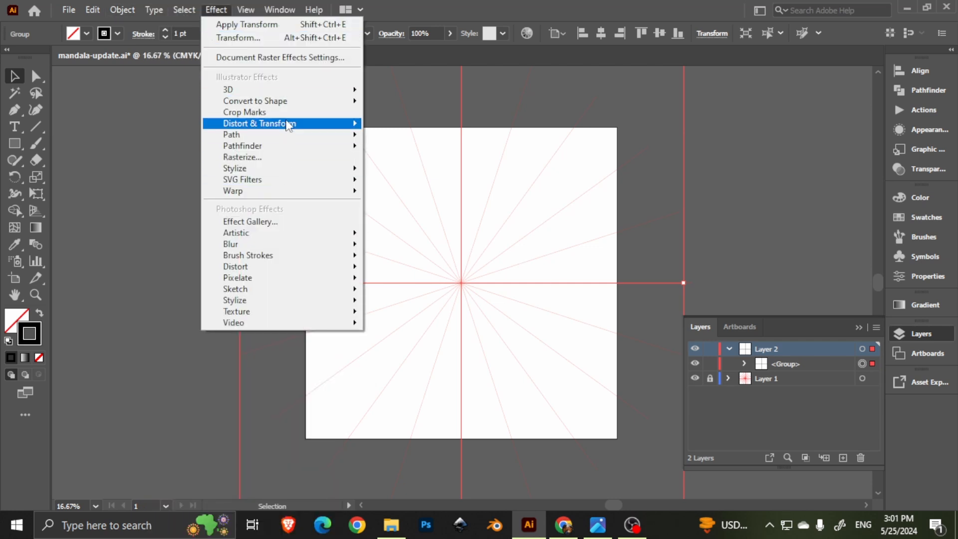
mouse_move(298, 126)
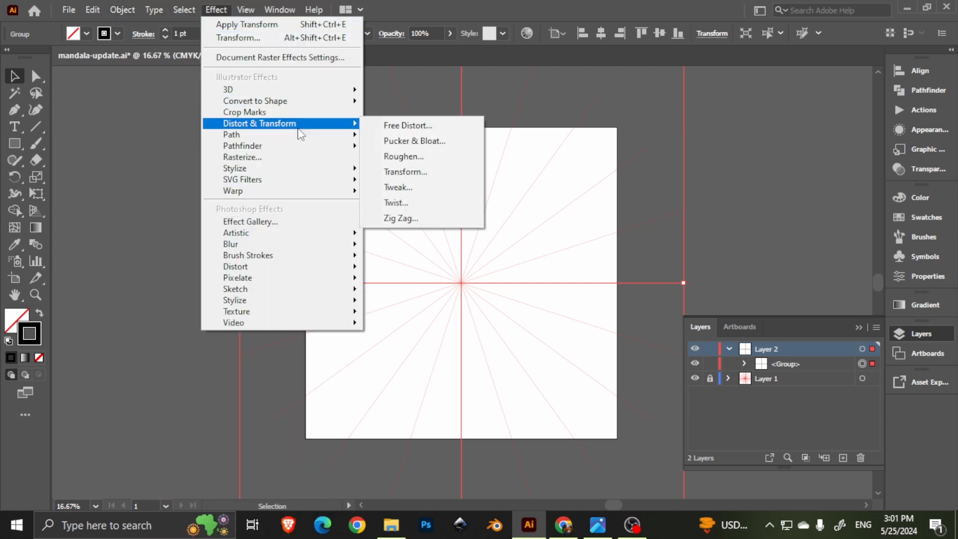
left_click(418, 173)
left_click(204, 290)
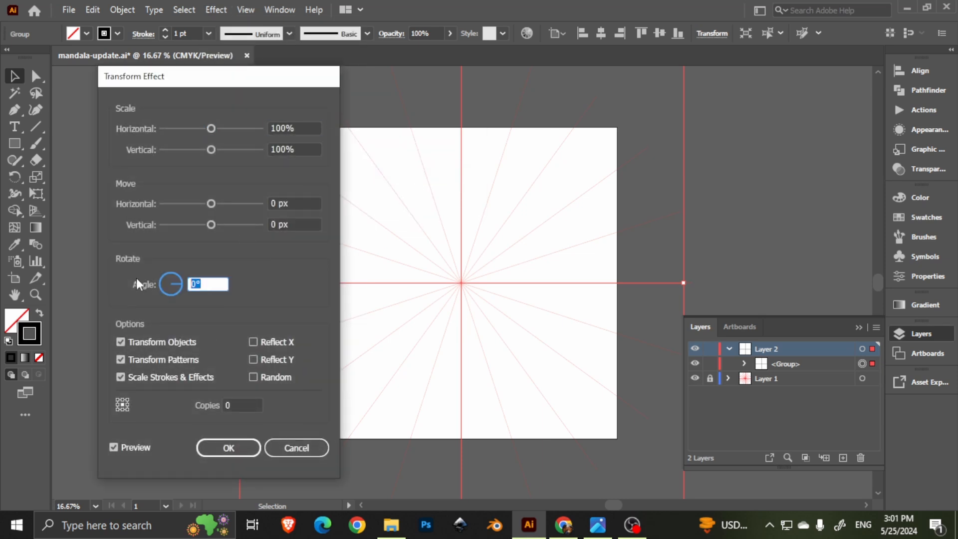
type("360/5")
left_click(249, 411)
type("5")
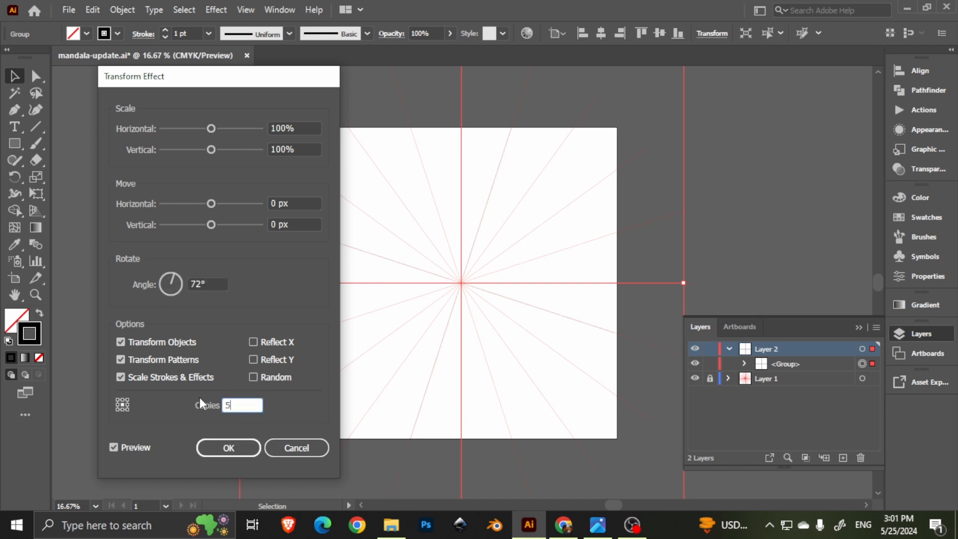
left_click(230, 448)
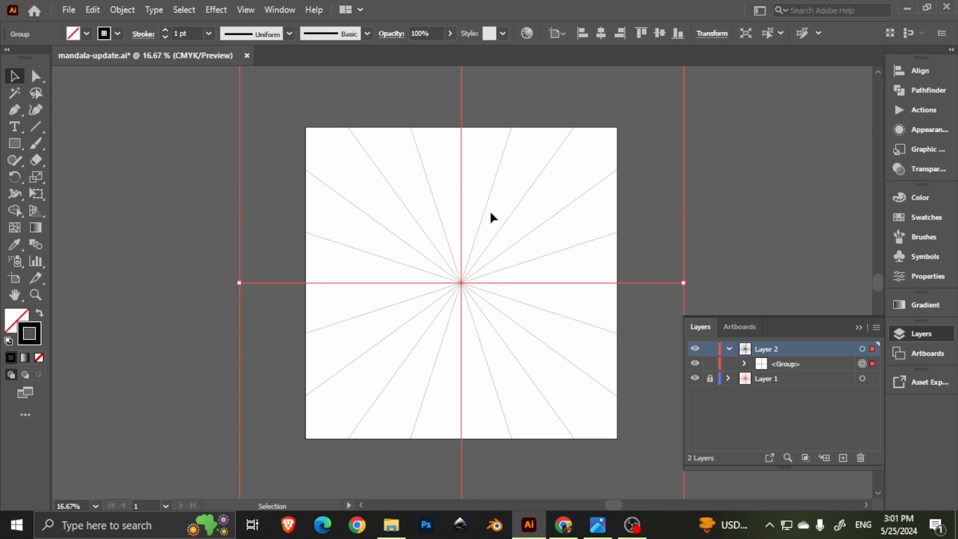
Step: Paint a curved freehand stroke with the Paintbrush from the upper vertical line down toward the grid's center
left_click(42, 143)
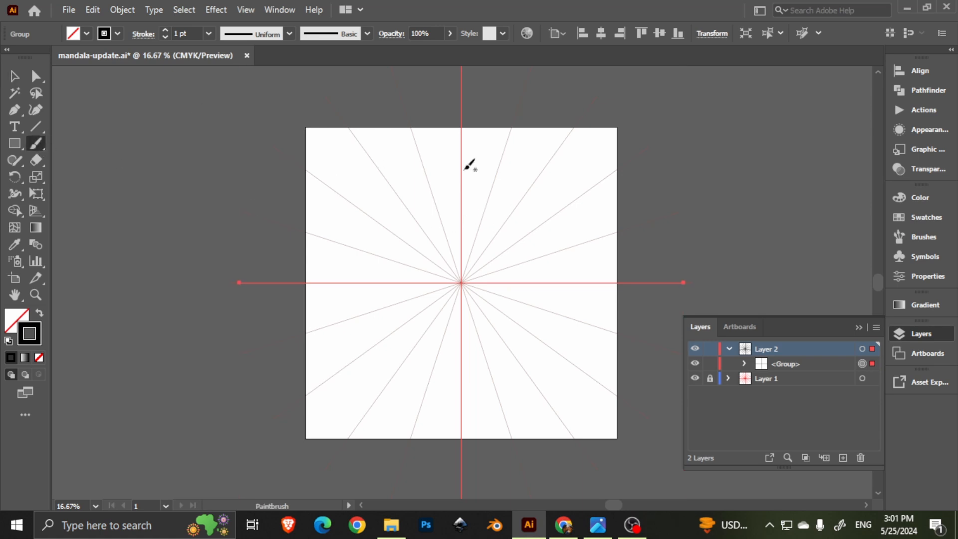
mouse_move(458, 165)
left_mouse_down()
mouse_move(479, 208)
mouse_move(477, 242)
left_mouse_up()
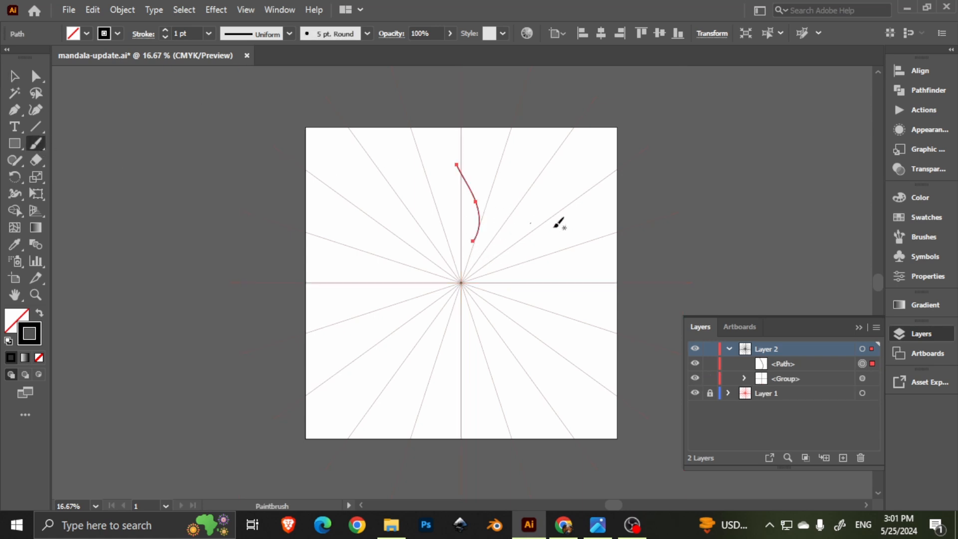
key("ctrl+plus")
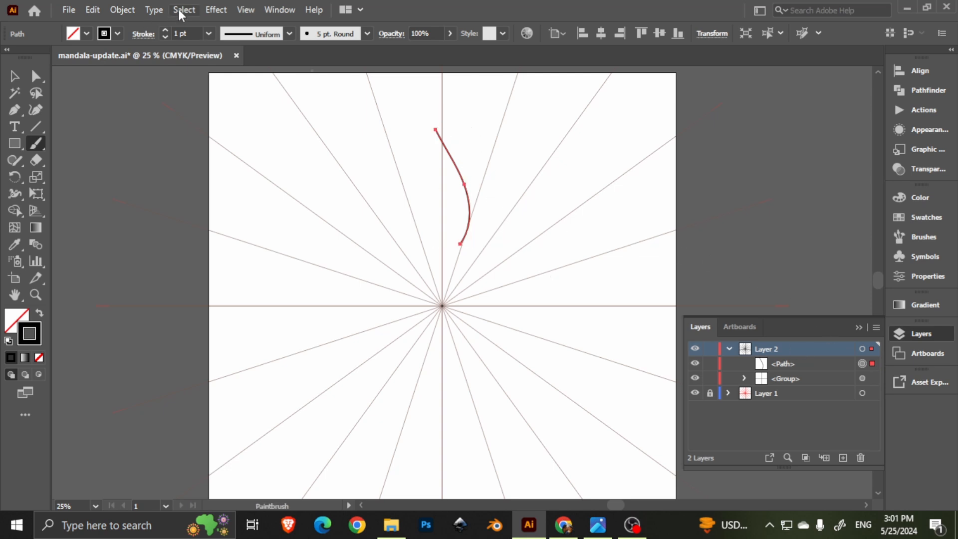
left_click(214, 11)
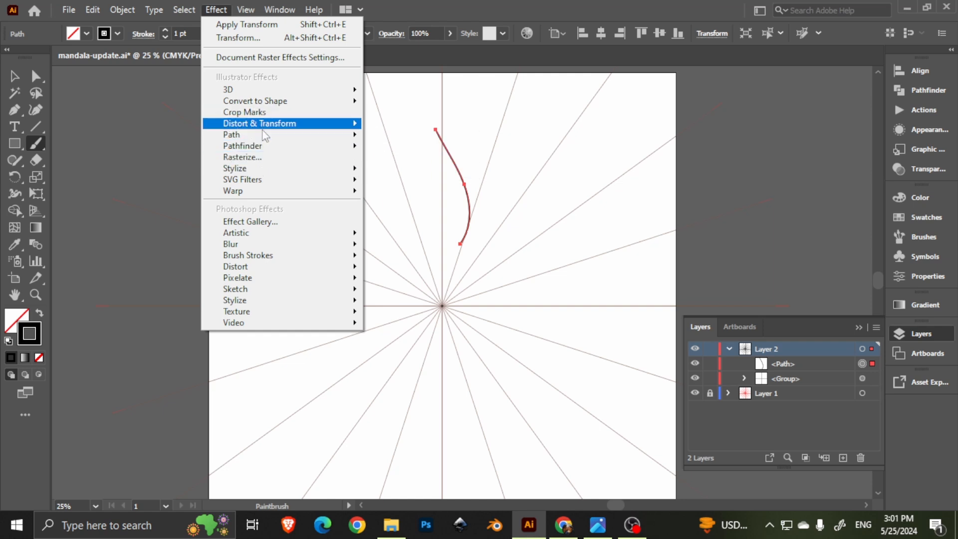
mouse_move(259, 124)
left_click(412, 173)
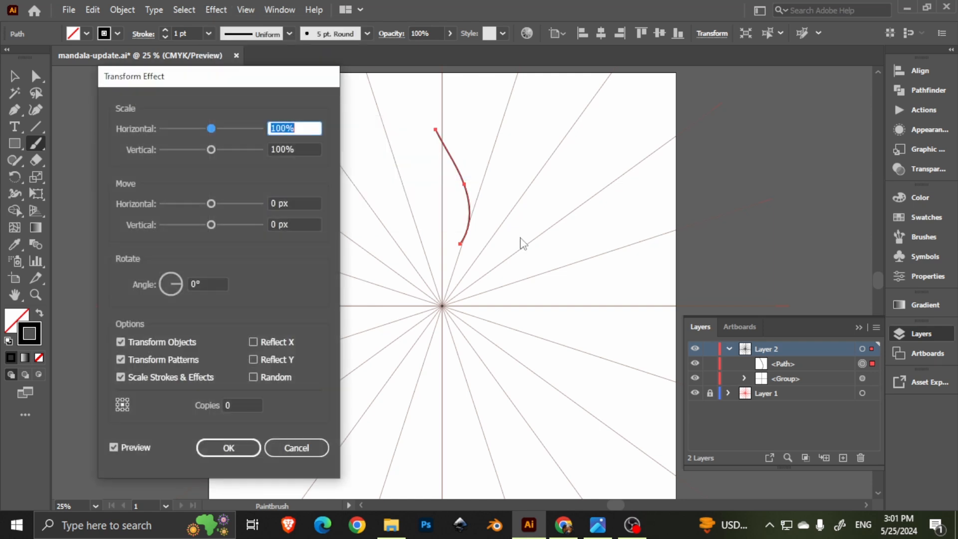
left_click(205, 283)
type("36")
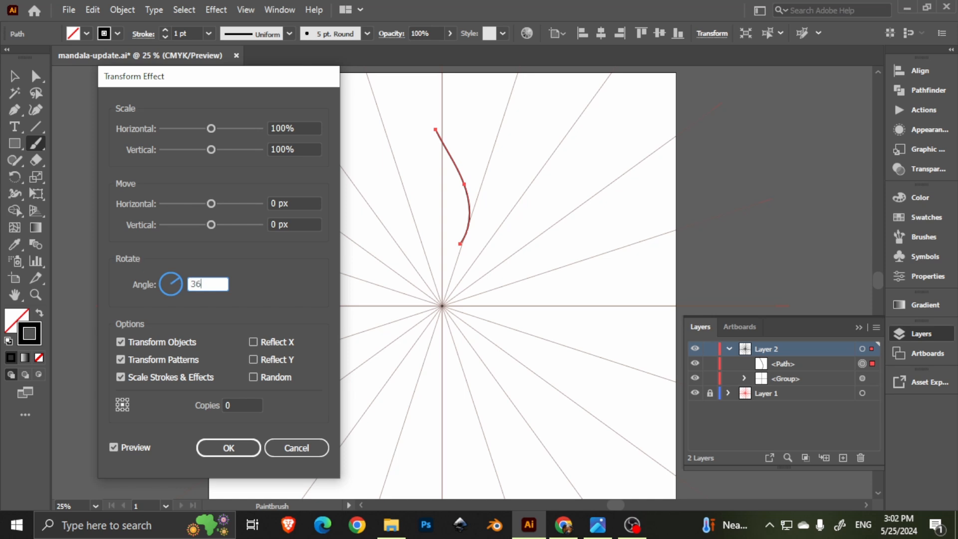
type("0/5")
key("Tab")
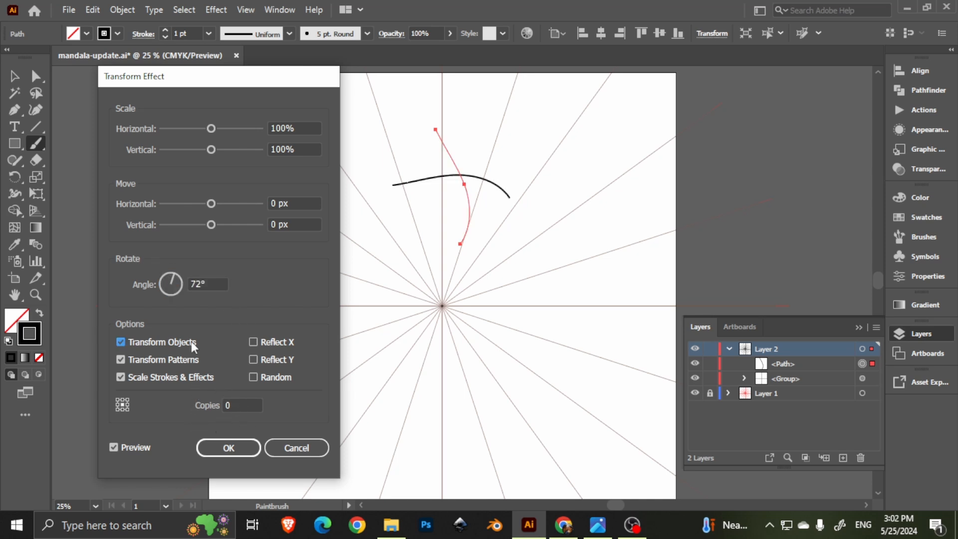
key("Escape")
left_click(216, 10)
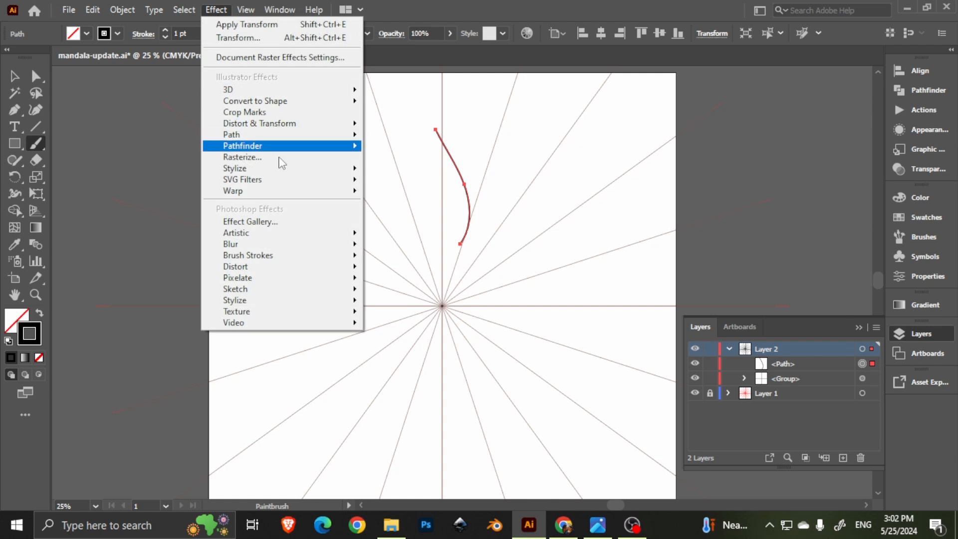
mouse_move(349, 123)
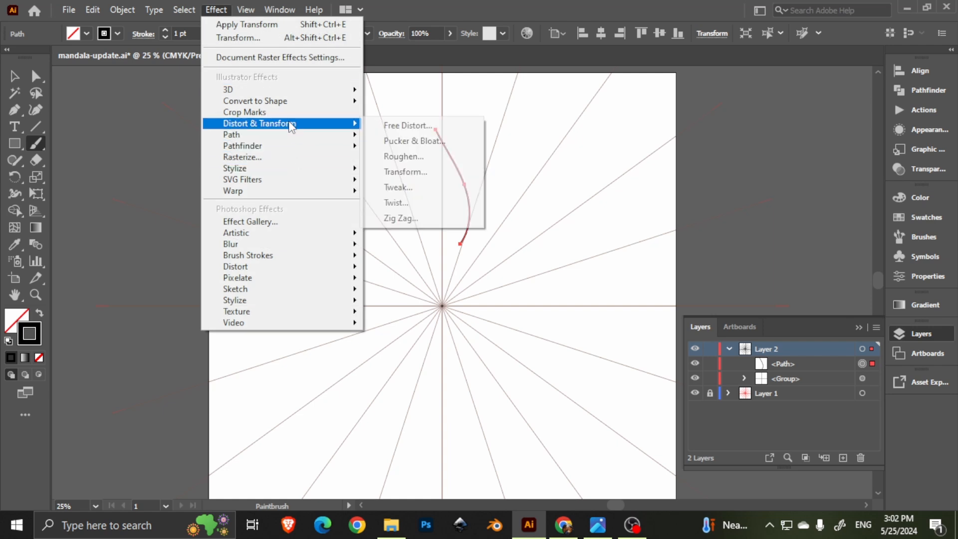
left_click(399, 167)
left_click(241, 404)
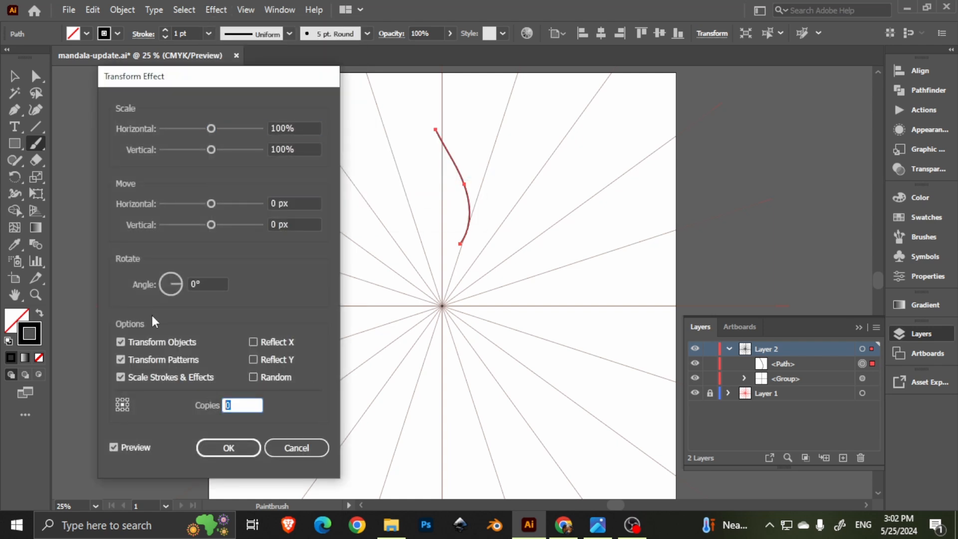
type("5")
left_click(252, 343)
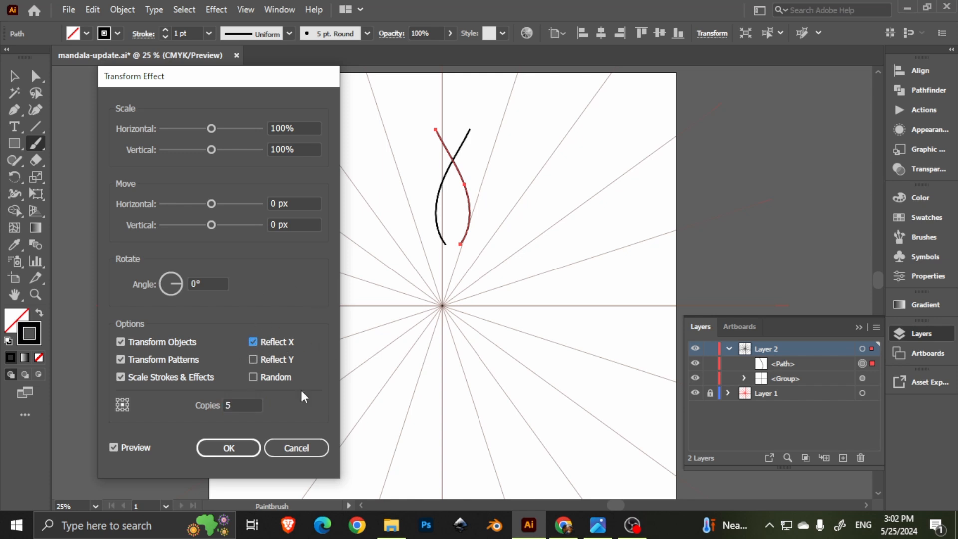
left_click(297, 448)
Step: Undo the freehand stroke and the Transform effect, black stroke color and grouping of the Layer 2 lines
scroll(479, 181, "down", 2)
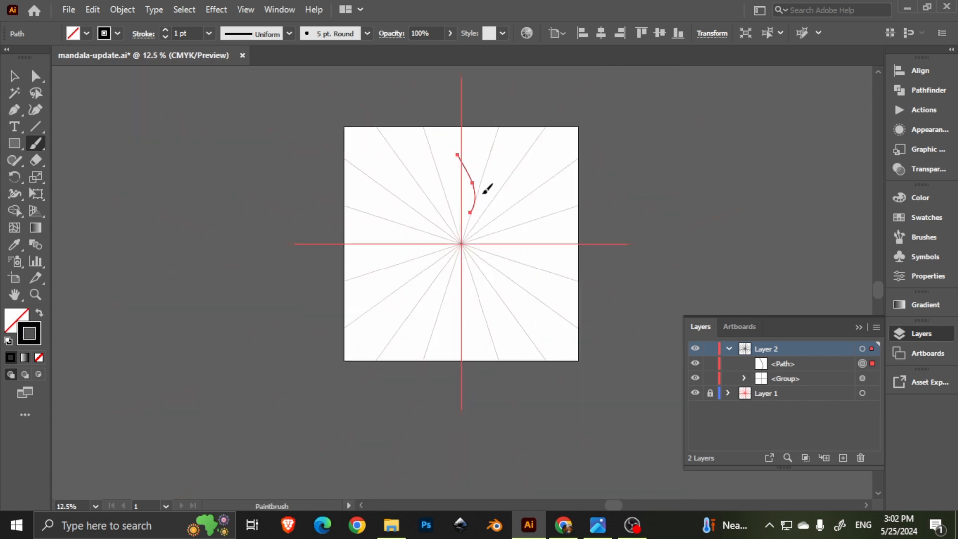
scroll(482, 199, "up", 1)
scroll(482, 200, "up", 1)
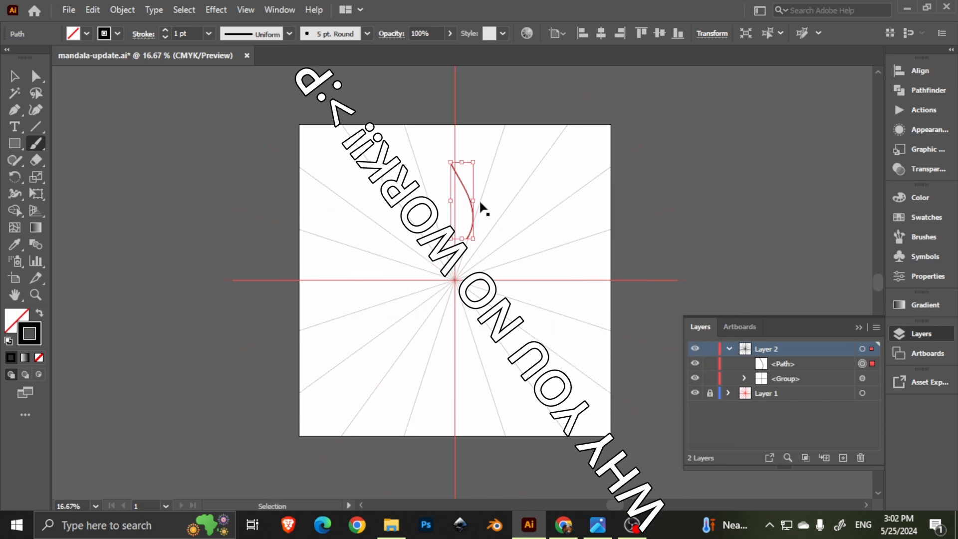
key("ctrl+z")
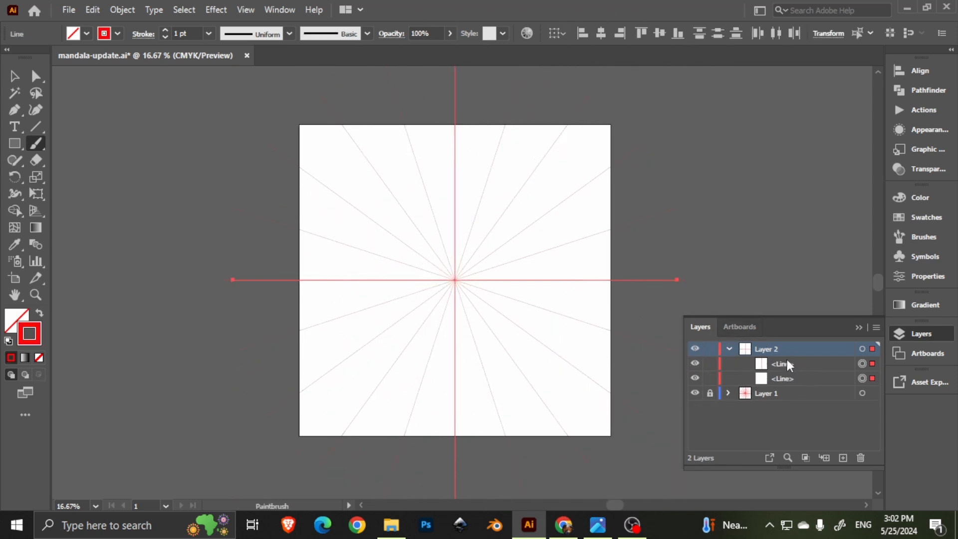
Step: Group the vertical and horizontal lines on Layer 2 again and set the group's stroke color to black (000000)
double_click(40, 339)
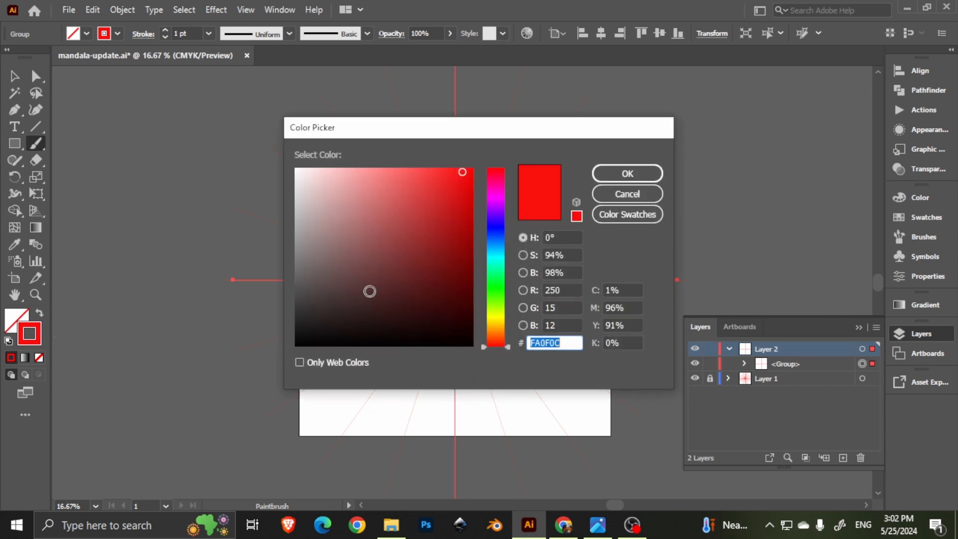
left_click(295, 346)
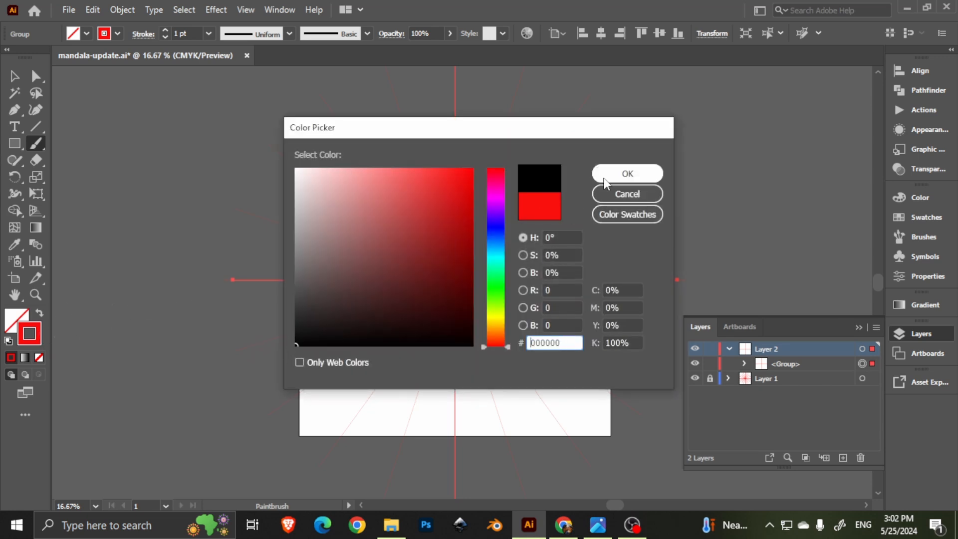
left_click(627, 173)
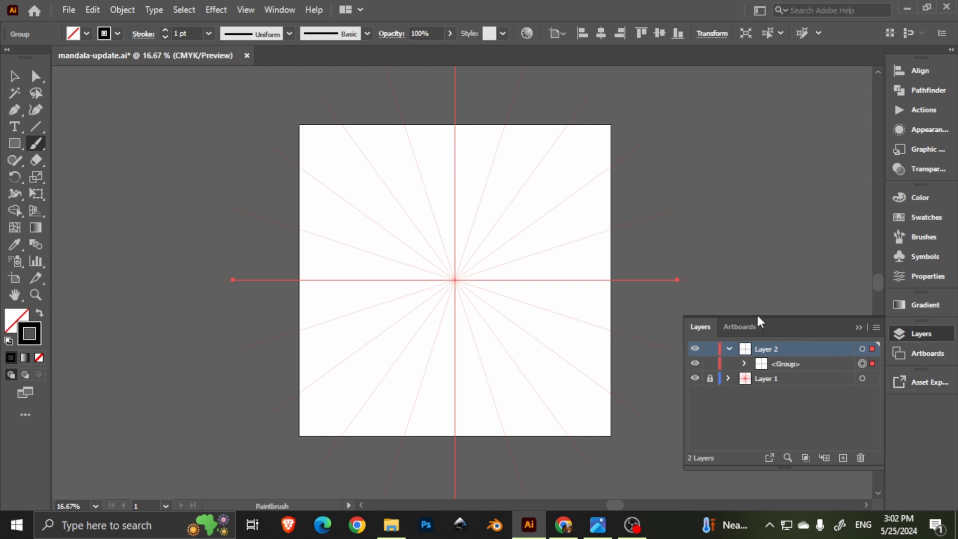
Step: Paint a curved stroke along the upper vertical line and apply a Transform effect to all of Layer 2 with angle 360/5 and 5 copies
mouse_move(452, 175)
left_mouse_down()
mouse_move(473, 220)
mouse_move(468, 256)
left_mouse_up()
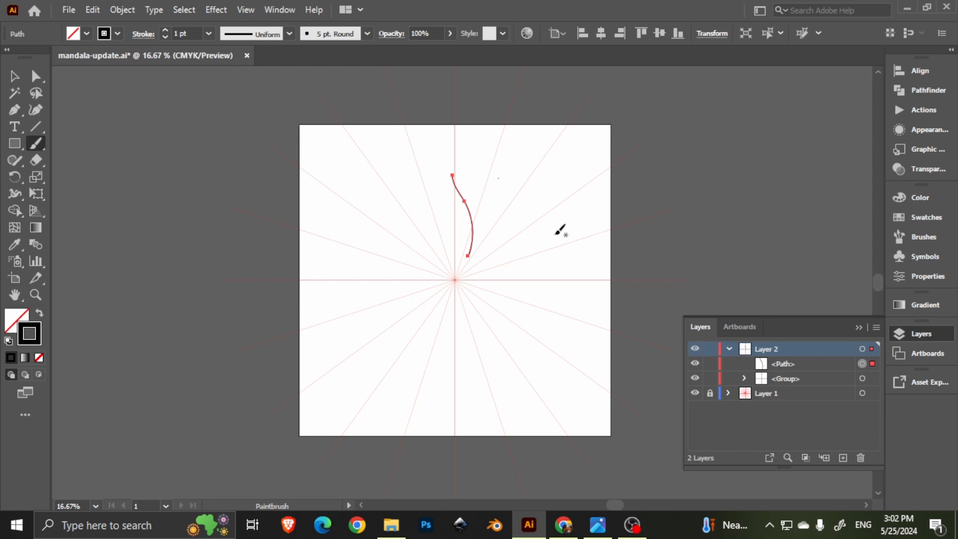
left_click(862, 349)
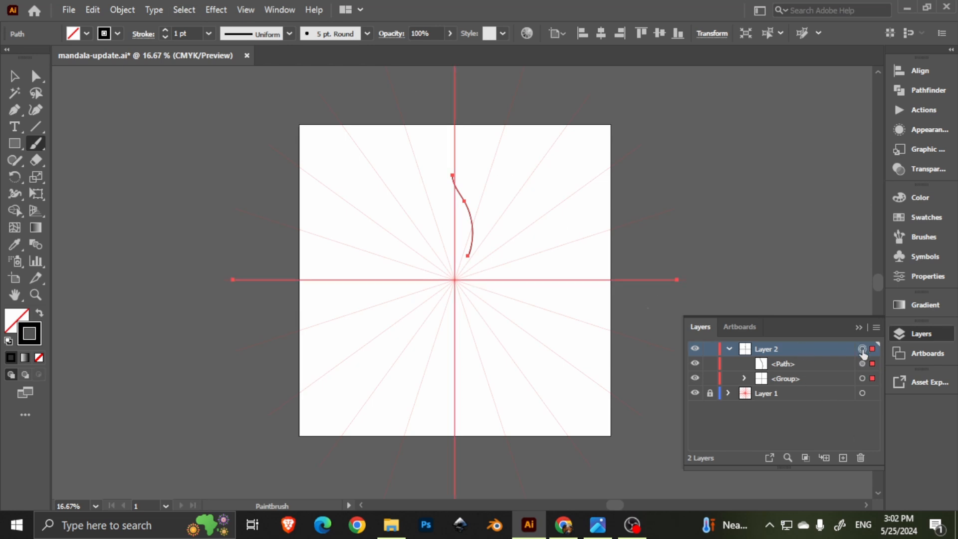
left_click(227, 10)
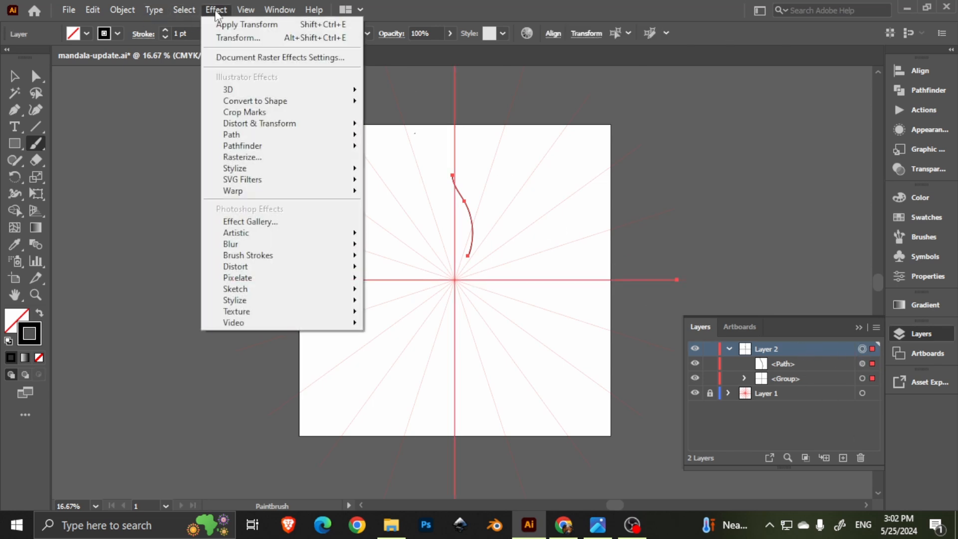
mouse_move(293, 122)
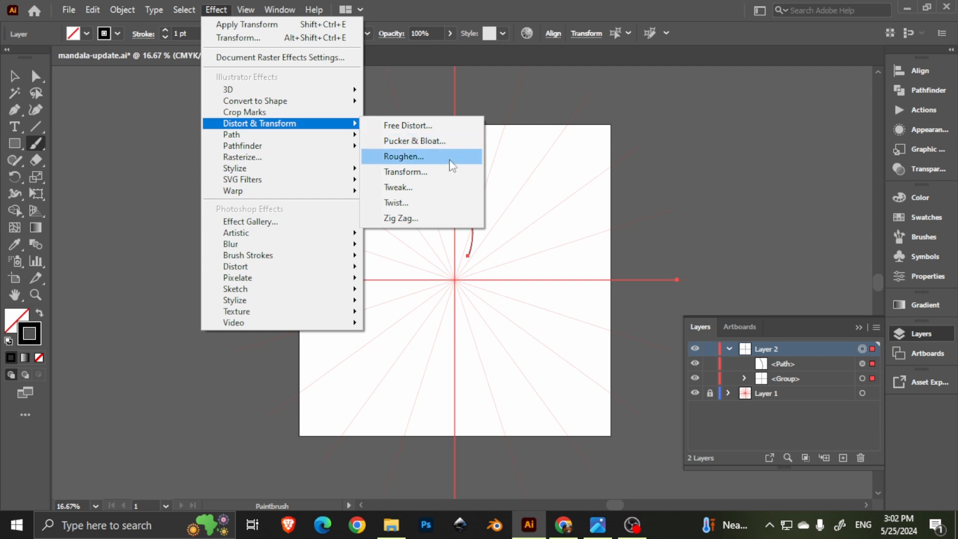
left_click(421, 171)
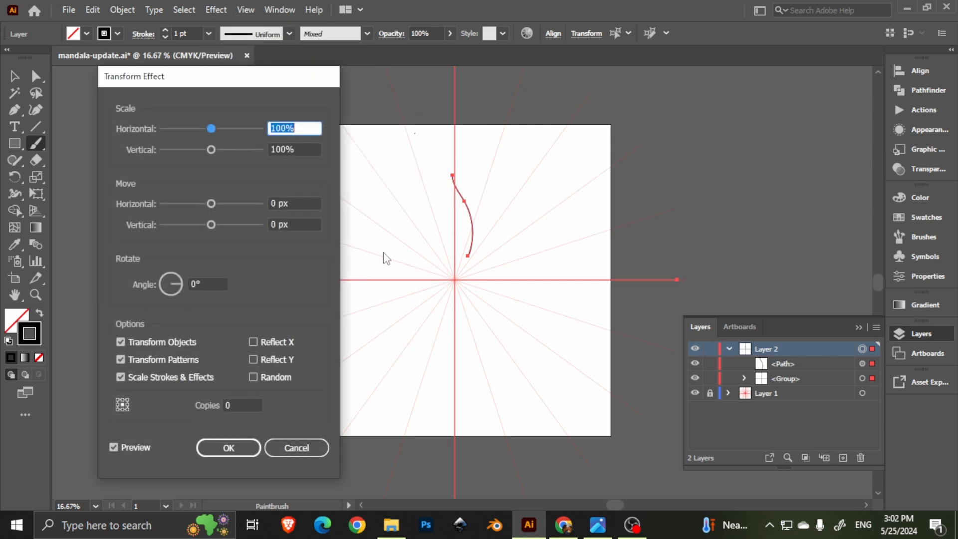
left_click(222, 283)
type("360/5")
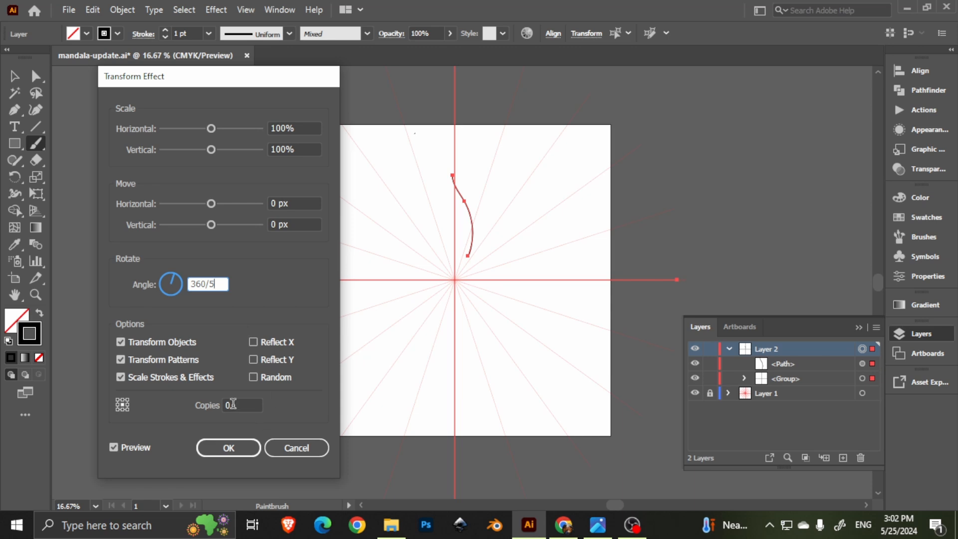
key("Tab")
type("5")
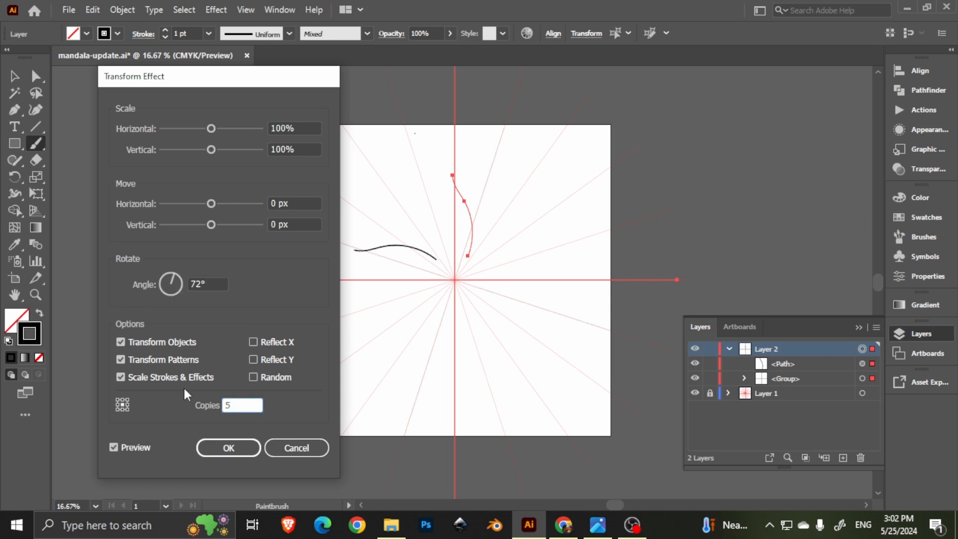
left_click(134, 447)
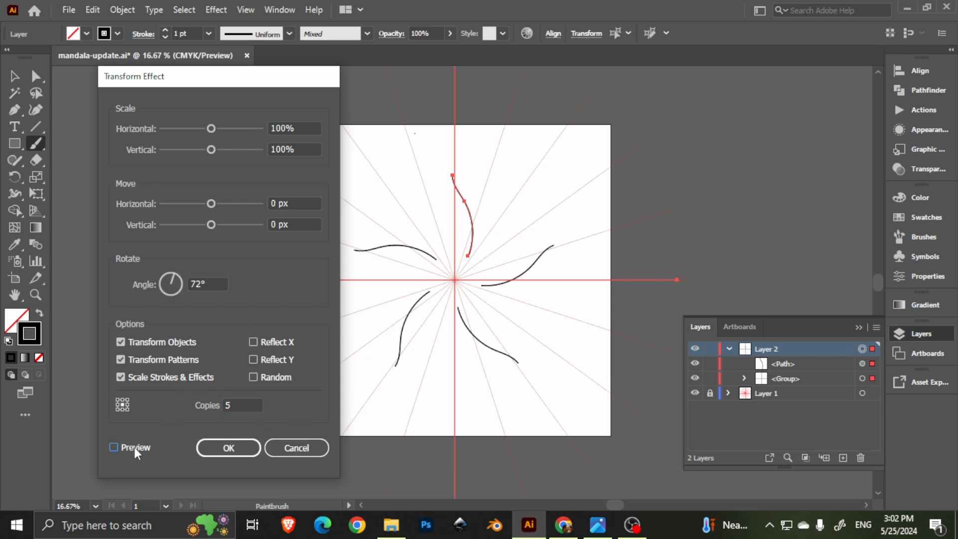
left_click(225, 446)
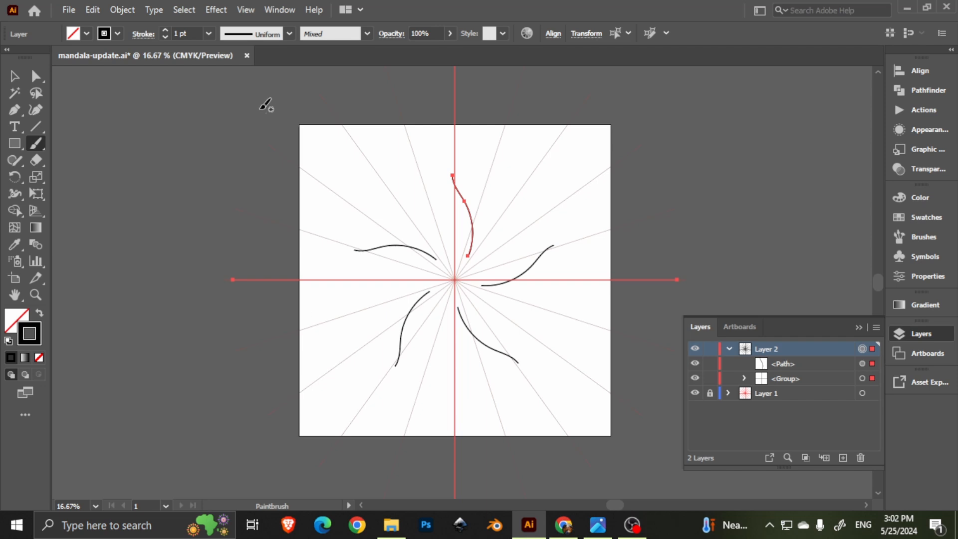
Step: Apply a second Transform effect to Layer 2 as a new instance, with Reflect X enabled and 1 copy
left_click(217, 10)
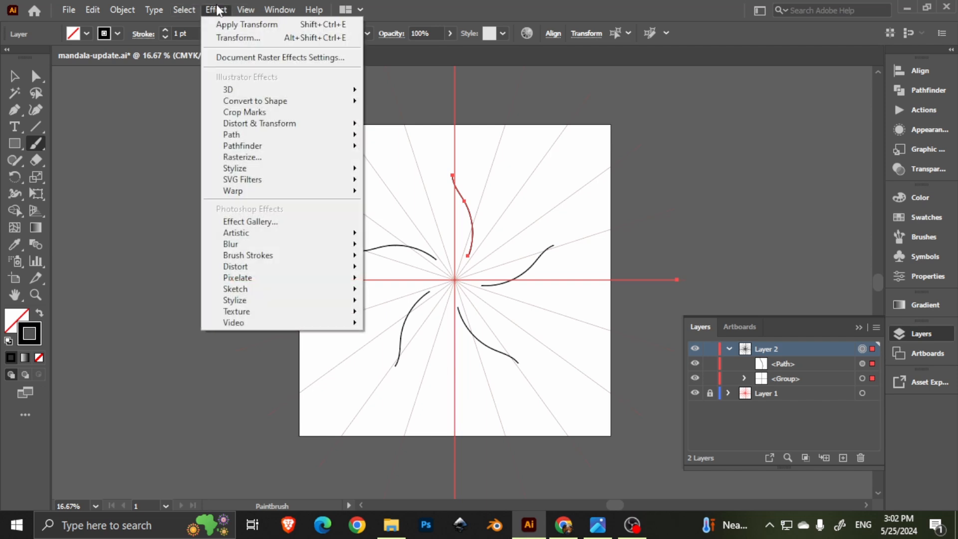
mouse_move(292, 125)
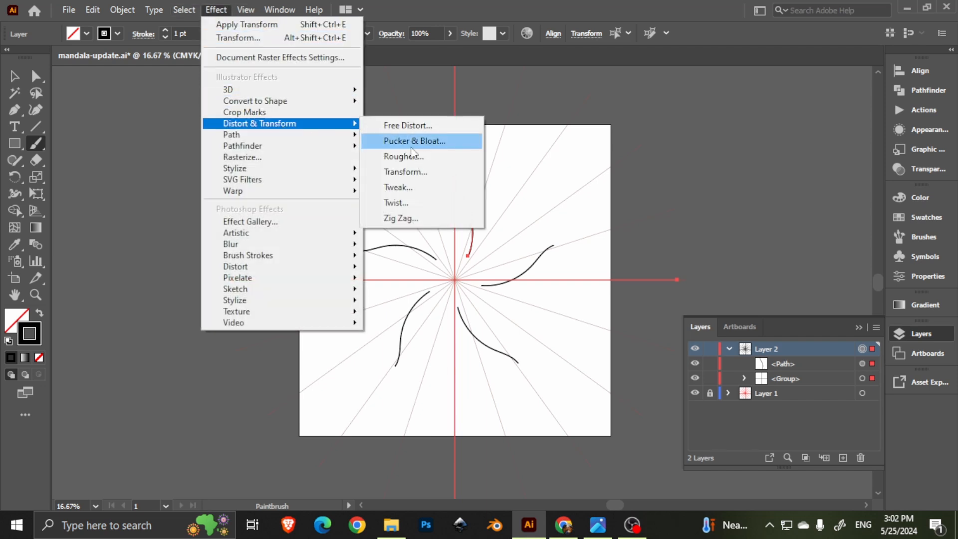
left_click(424, 172)
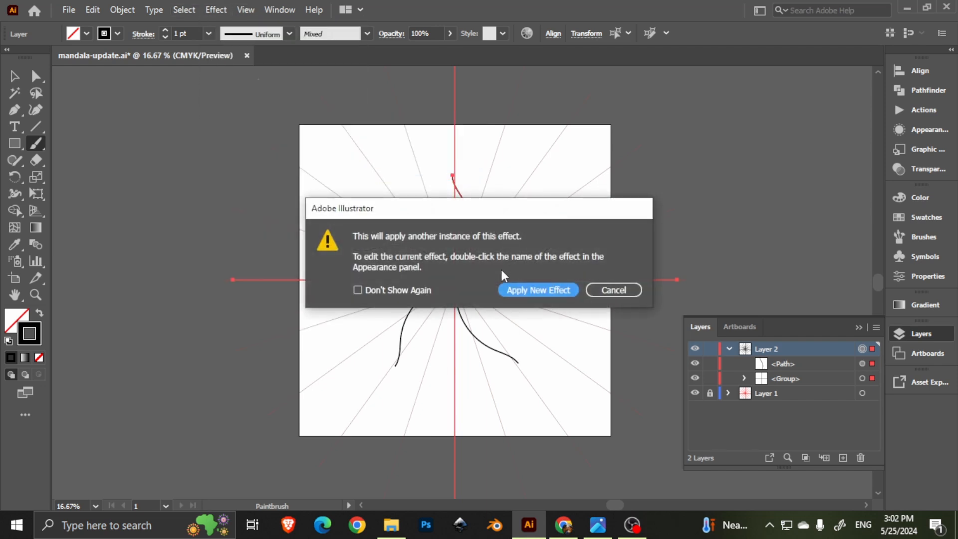
left_click(527, 290)
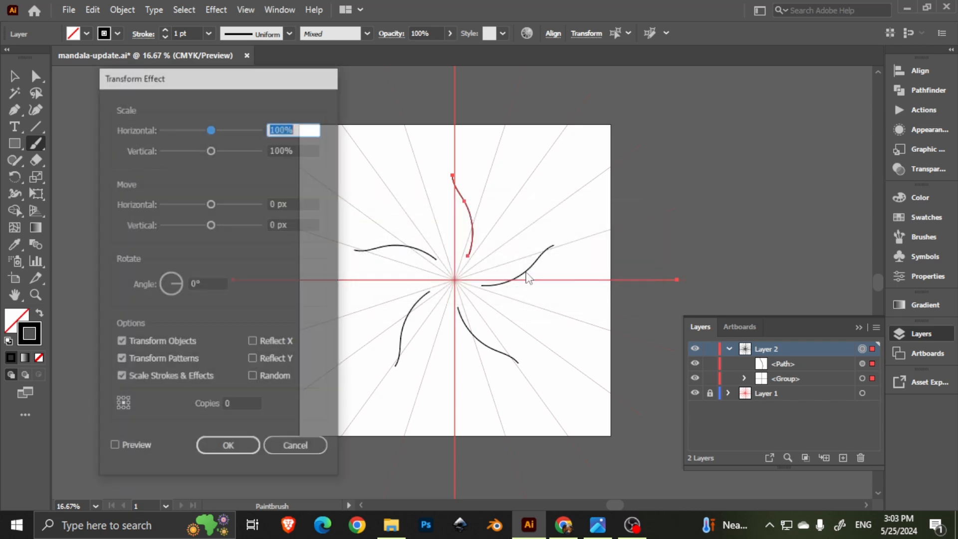
left_click(253, 341)
left_click(235, 405)
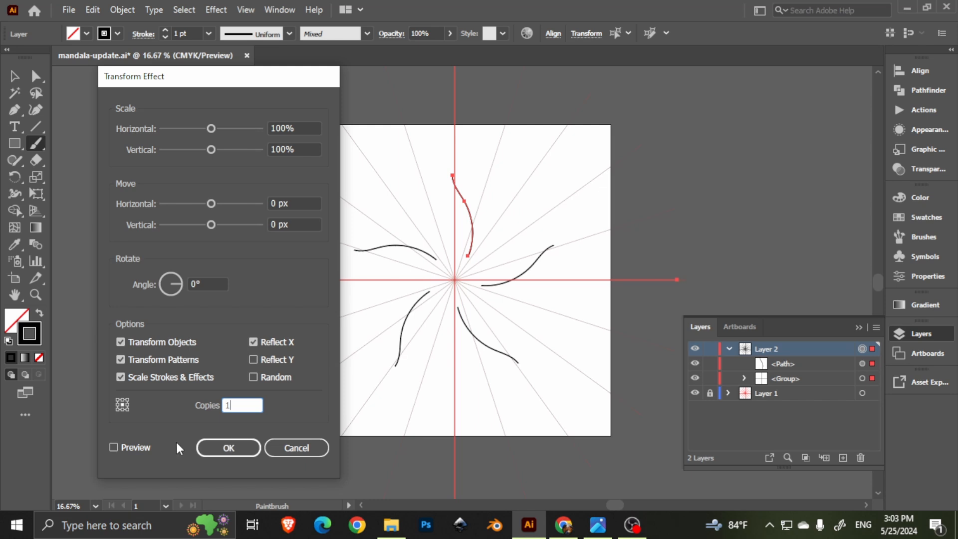
type("1")
left_click(141, 450)
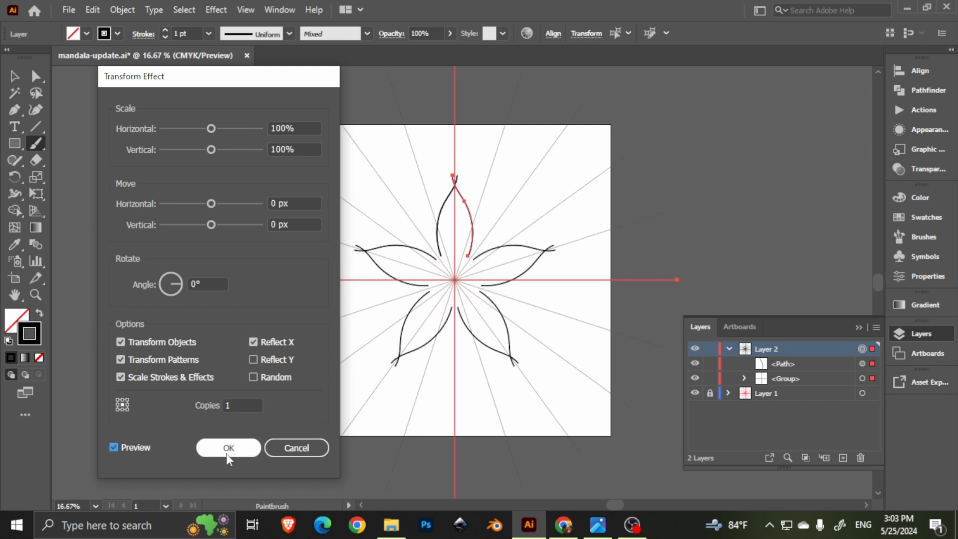
left_click(227, 450)
Step: Activate the Pen tool and lock both the painted path and the line group inside Layer 2
scroll(464, 217, "up", 2)
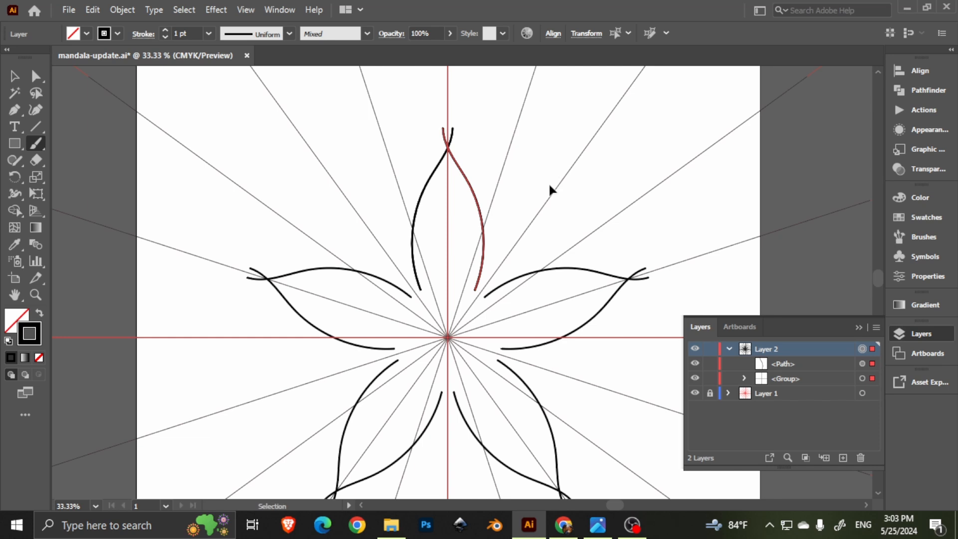
scroll(527, 184, "down", 2)
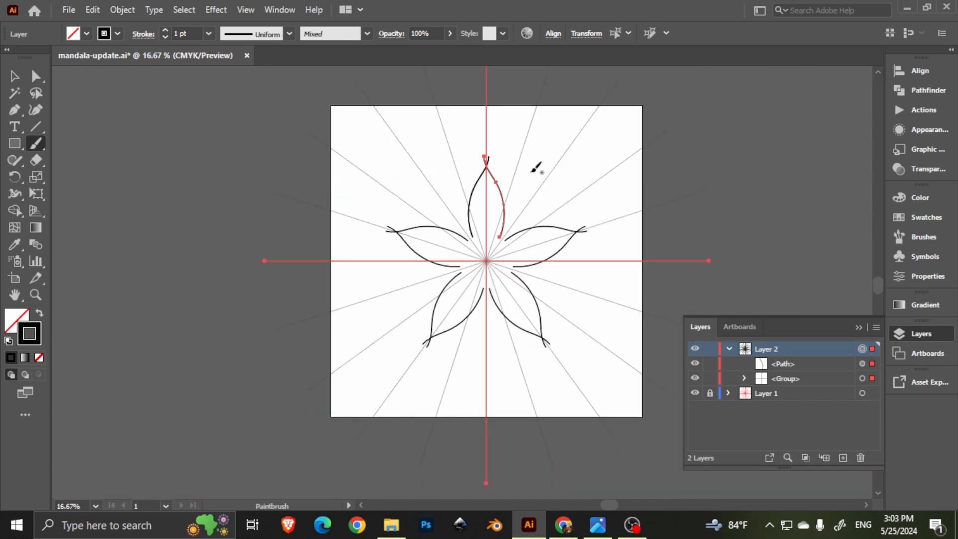
left_click_drag(537, 165, 504, 209)
left_click(14, 76)
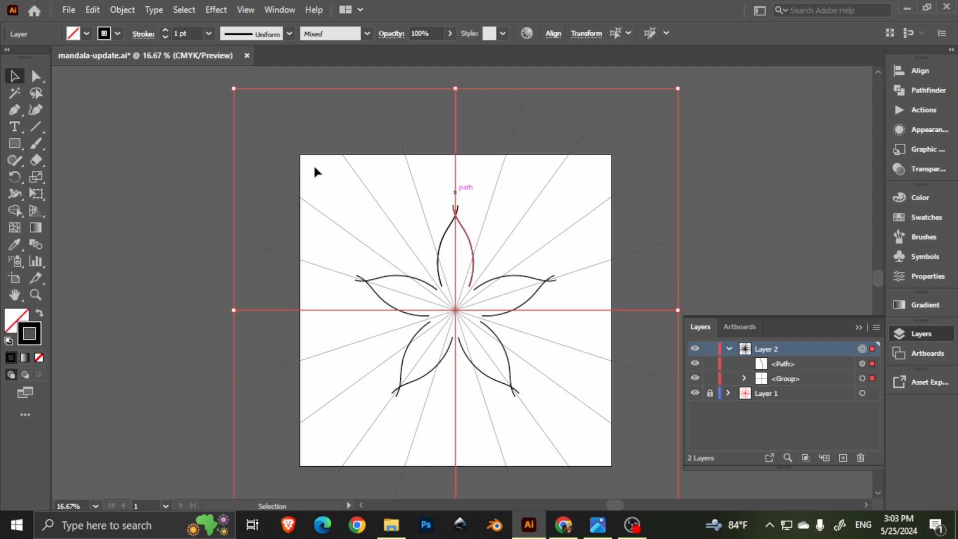
left_click(14, 111)
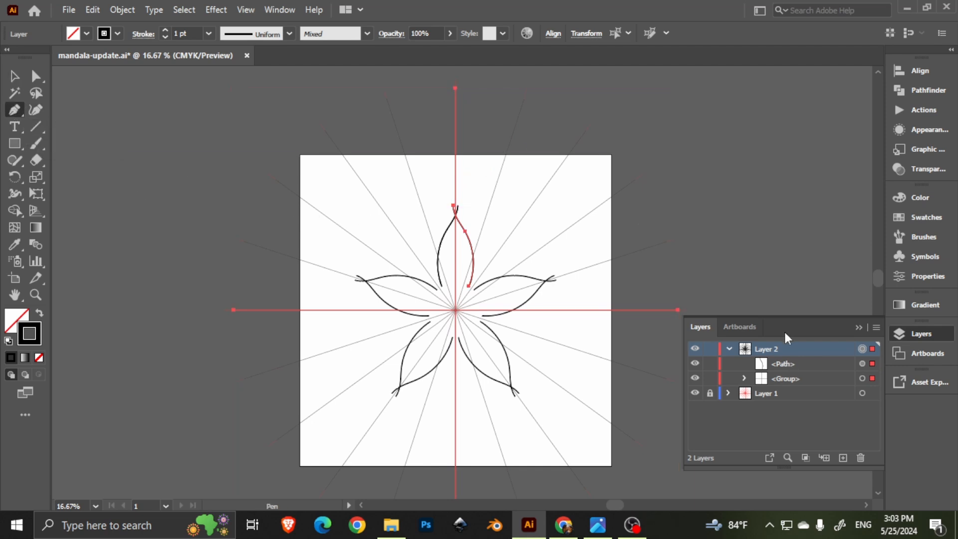
left_click(709, 364)
left_click(710, 378)
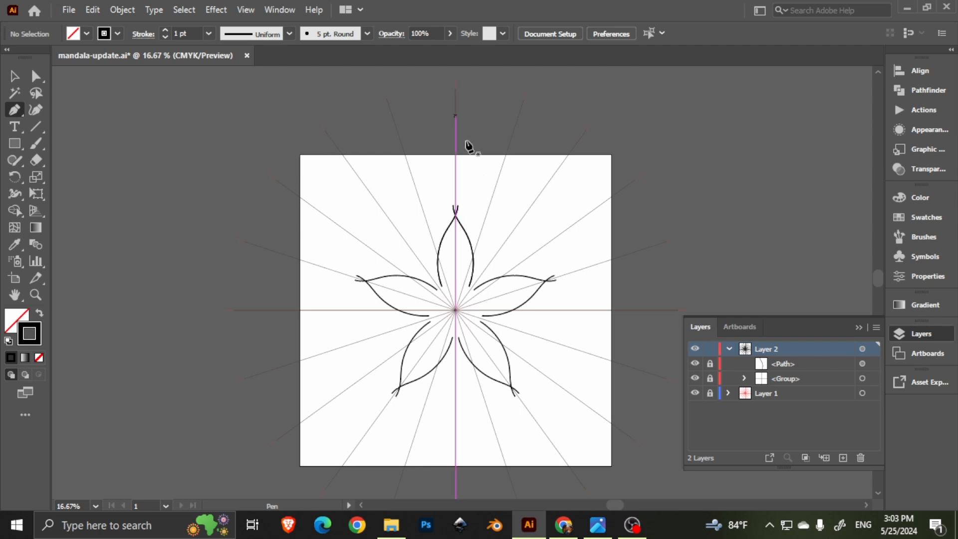
scroll(460, 141, "up", 1)
scroll(458, 145, "up", 2)
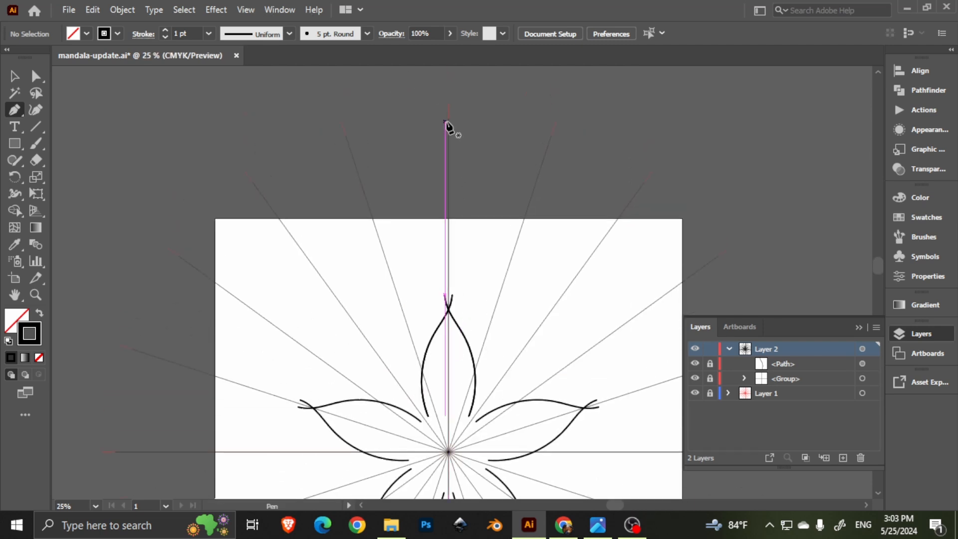
Step: Draw a closed triangle from the vertical line's upper end to the grid center and out beside the next radial line on the right
left_click(451, 120)
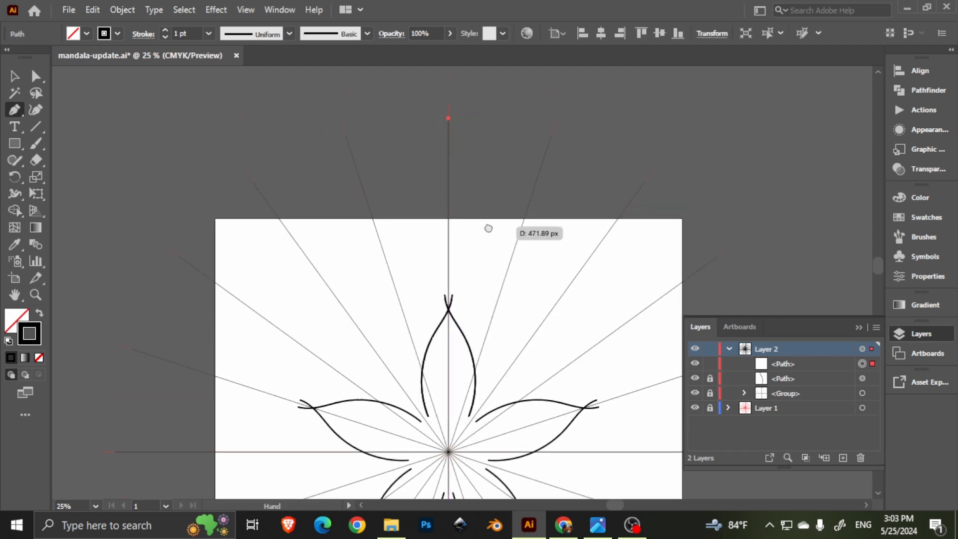
left_click_drag(490, 226, 469, 96)
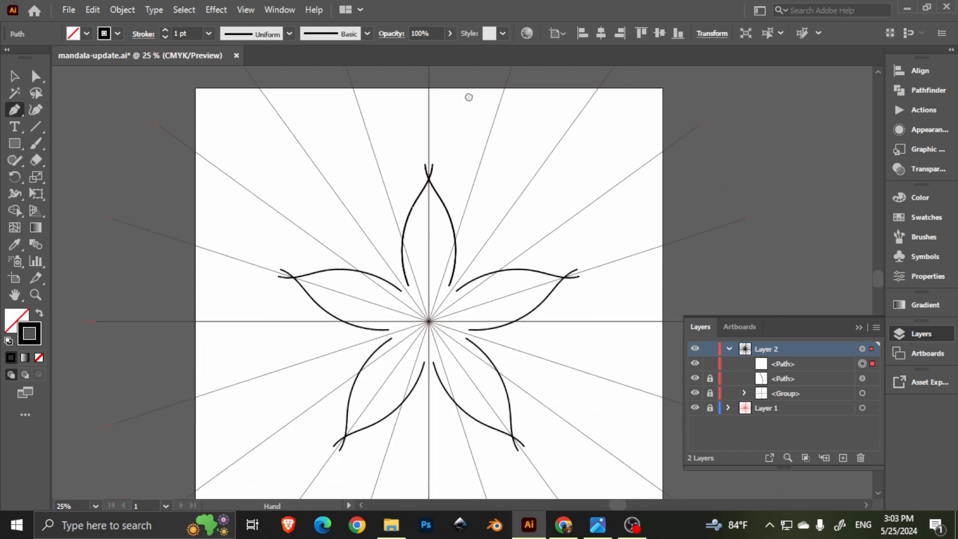
left_click(429, 322)
left_click_drag(487, 150, 449, 290)
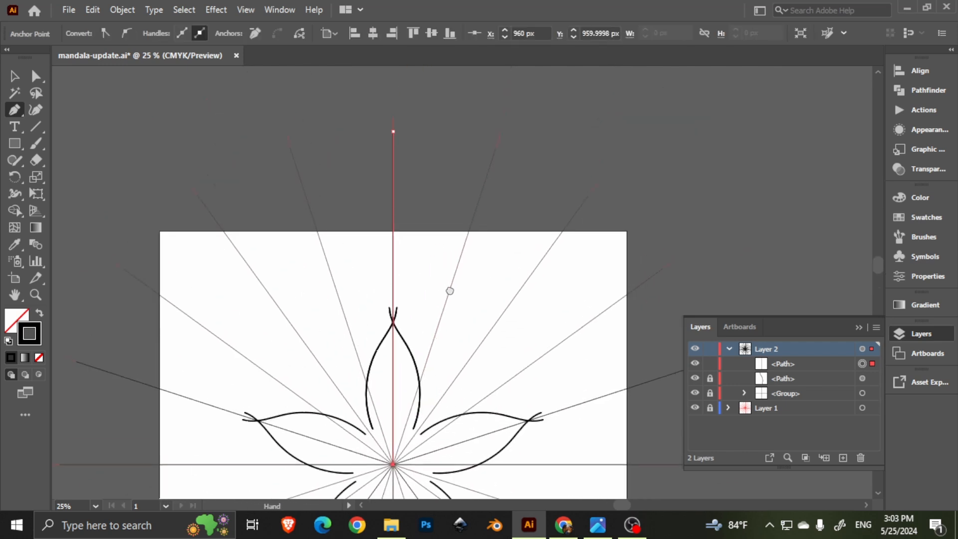
left_click(503, 132)
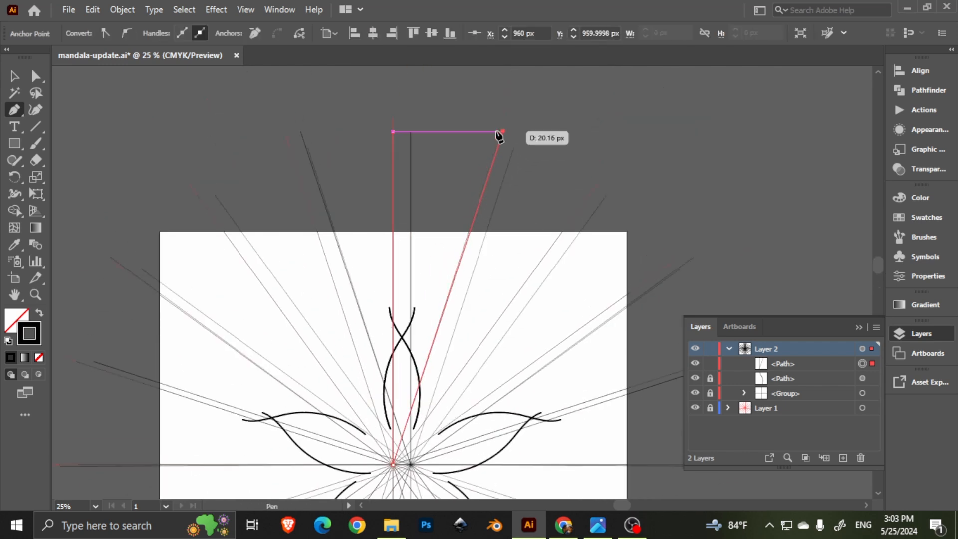
left_click(393, 131)
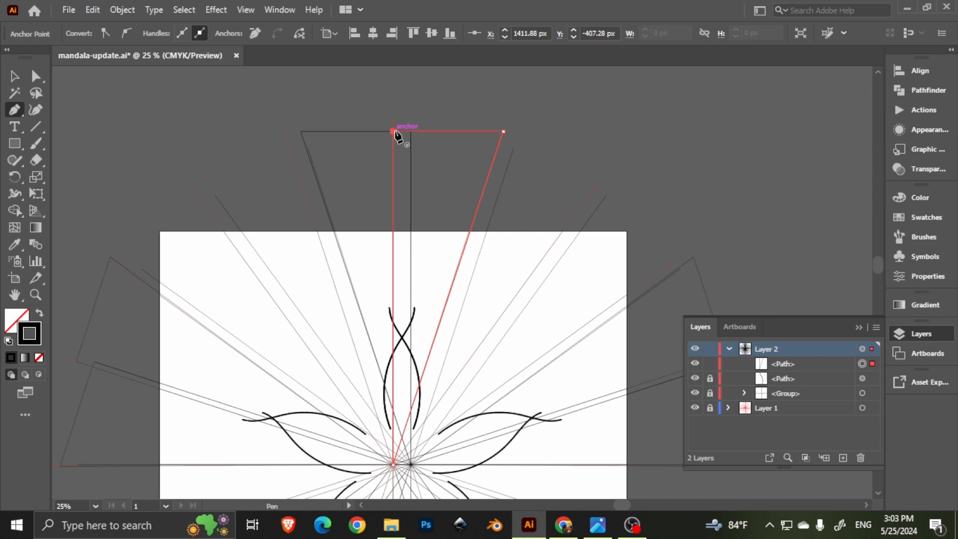
Step: Try to align the triangle horizontally to its center, and undo the alignment
key("v")
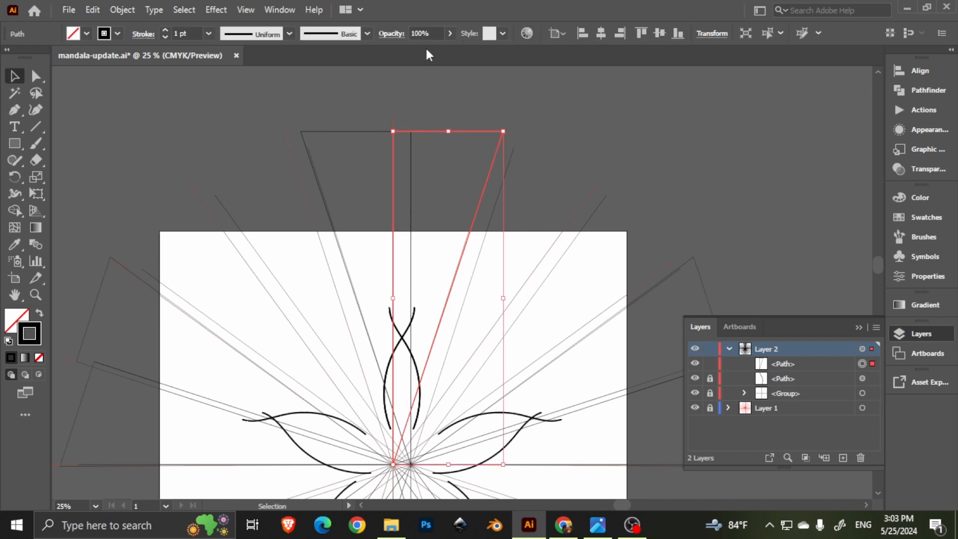
left_click(601, 34)
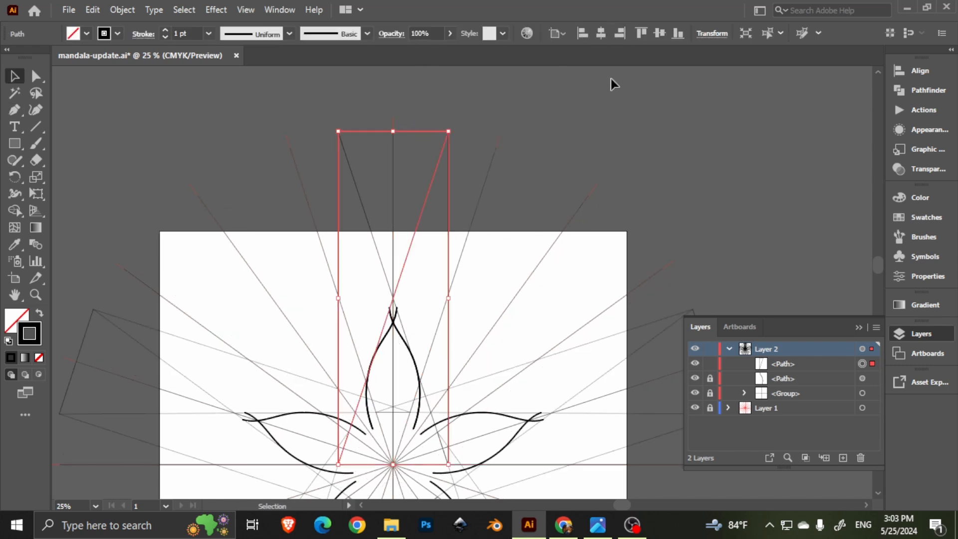
key("ctrl+z")
Step: Move the triangle's outer right corner onto the outer end of the first radial line right of the vertical
left_click_drag(560, 189, 598, 121)
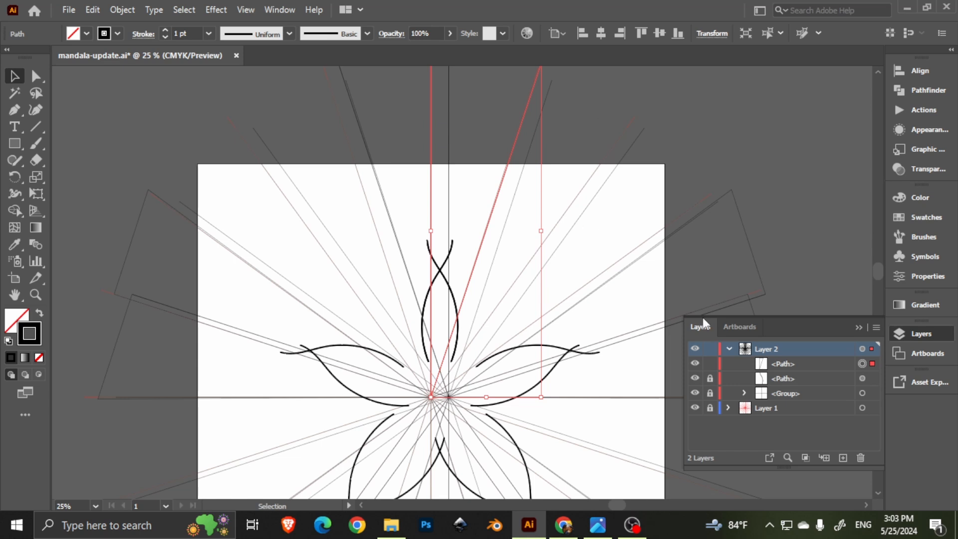
left_click_drag(540, 177, 564, 204)
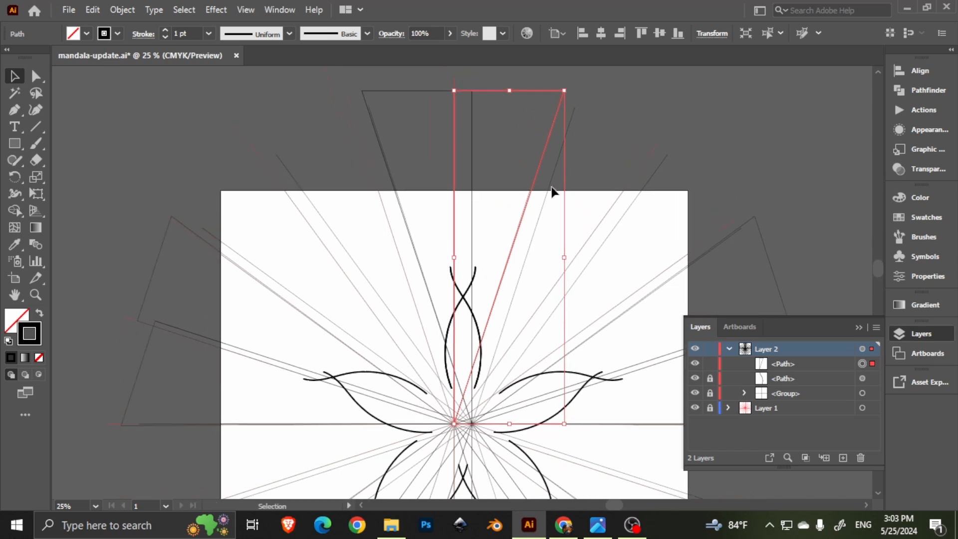
mouse_move(522, 88)
left_mouse_down()
mouse_move(596, 94)
mouse_move(423, 88)
mouse_move(515, 106)
left_mouse_up()
left_click_drag(507, 145, 547, 74)
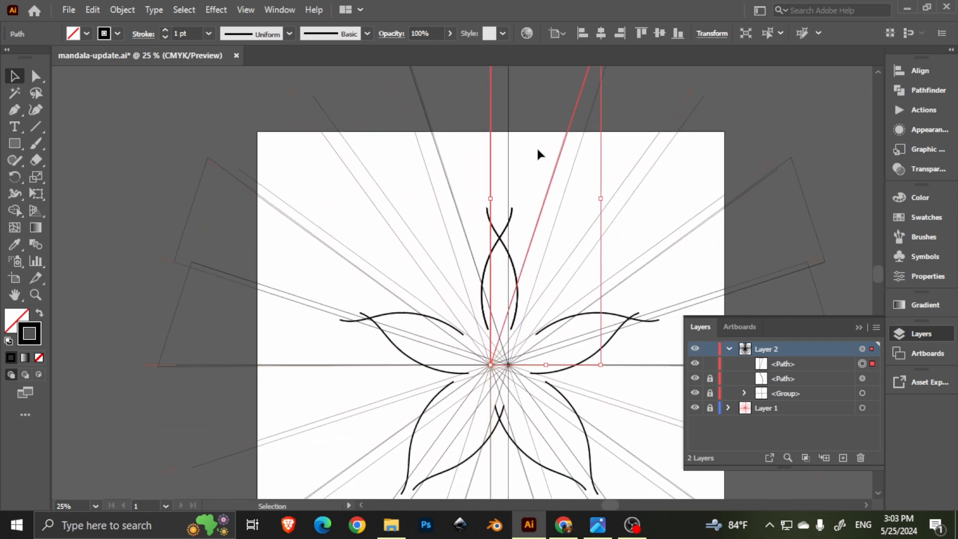
scroll(537, 146, "up", 3)
scroll(499, 218, "up", 3)
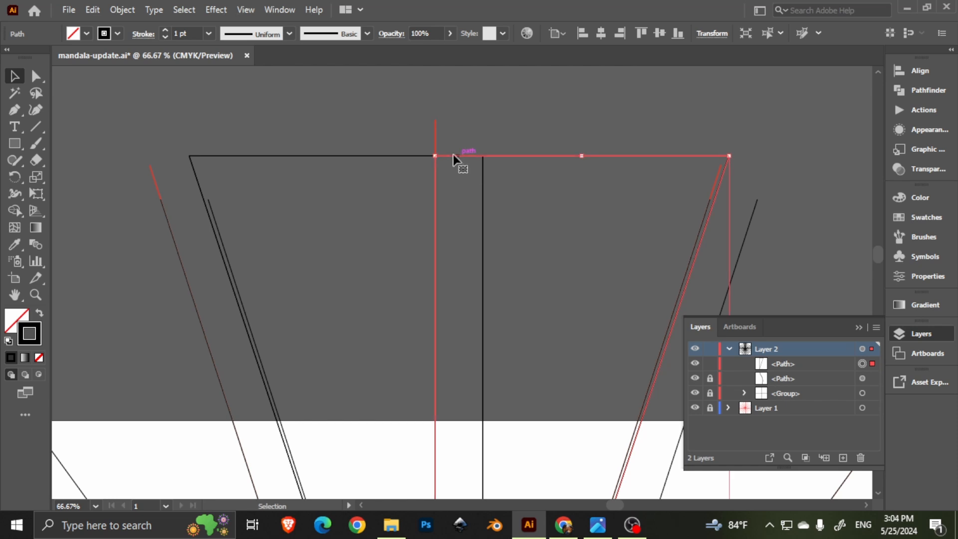
key("a")
left_click(436, 157)
left_click_drag(436, 156, 518, 184)
key("ctrl+z")
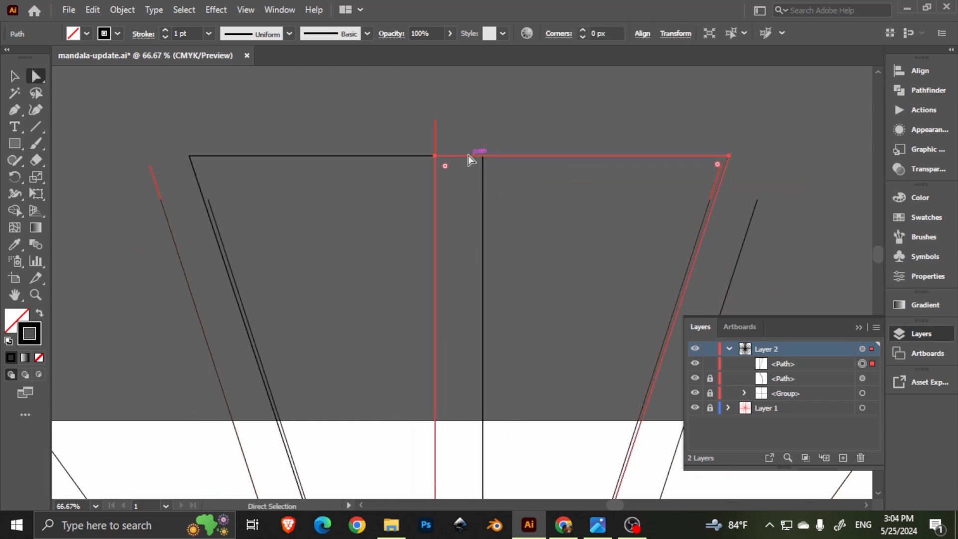
left_click(728, 157)
left_click_drag(728, 158, 707, 198)
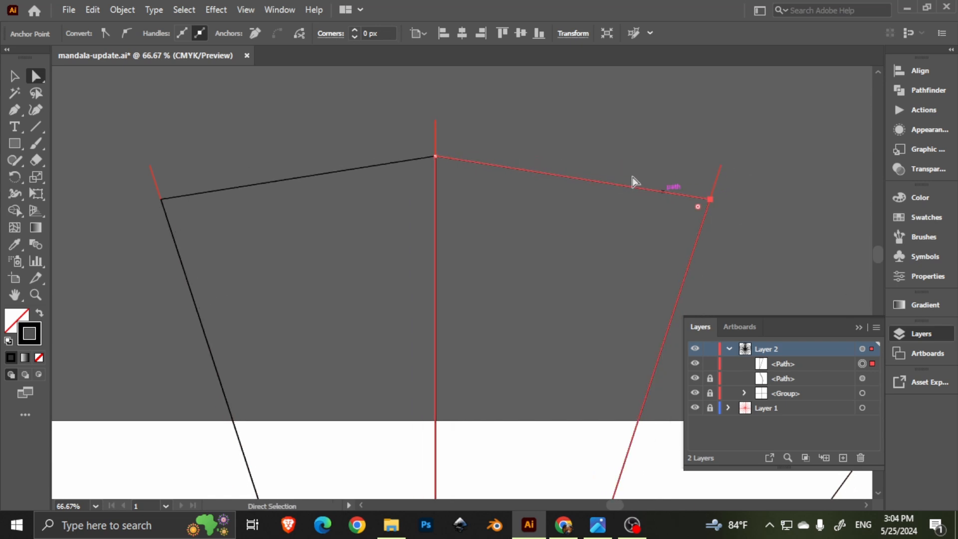
Step: Move the triangle's outer right corner onto the second radial line right of the vertical, fitting its long edge to that line
scroll(616, 192, "down", 3)
left_click_drag(605, 250, 577, 134)
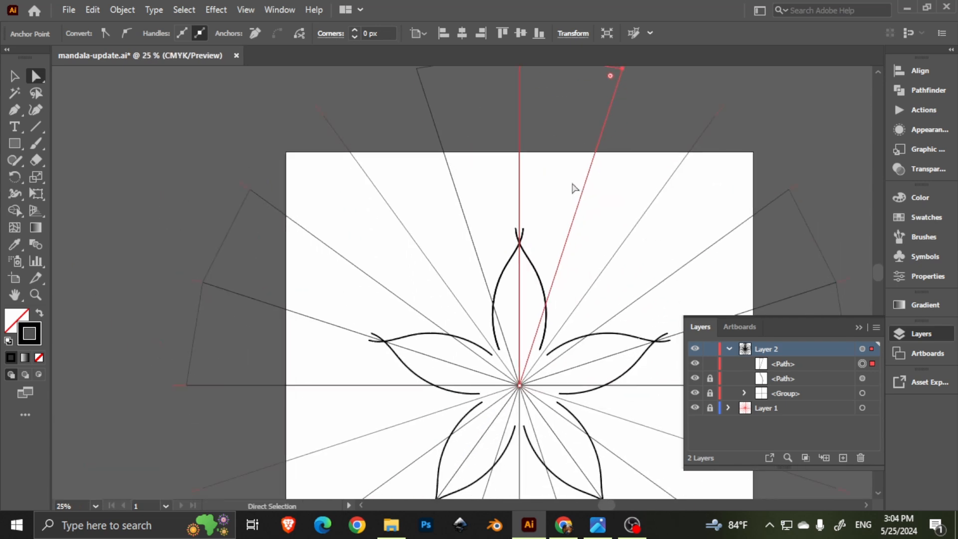
left_click_drag(574, 187, 541, 259)
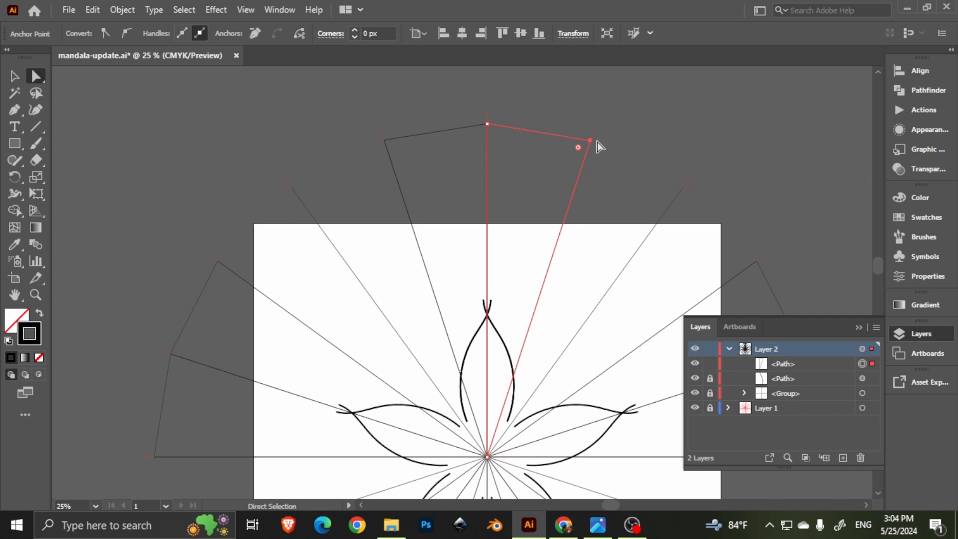
left_click_drag(590, 140, 684, 181)
scroll(507, 263, "down", 2)
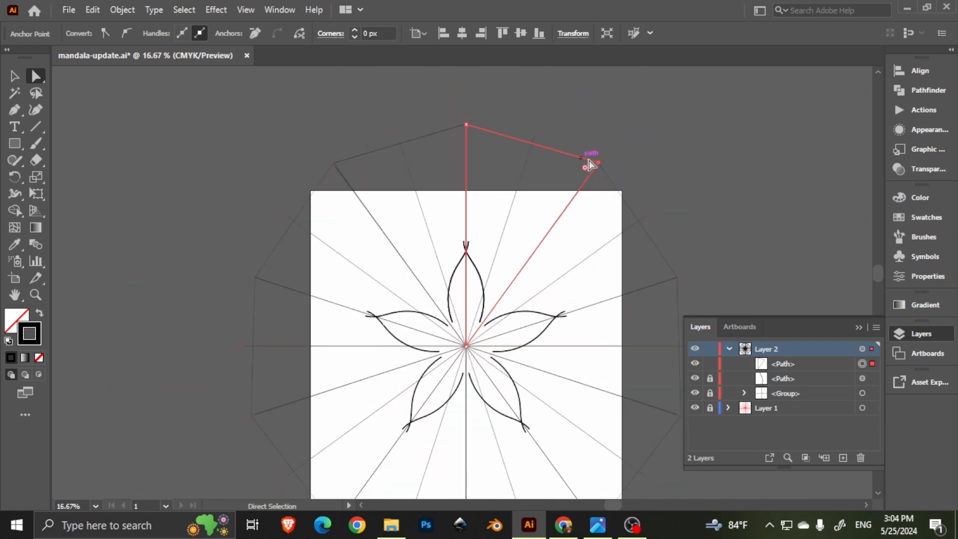
mouse_move(597, 163)
left_mouse_down()
mouse_move(529, 145)
mouse_move(575, 142)
mouse_move(605, 154)
left_mouse_up()
scroll(606, 166, "up", 4)
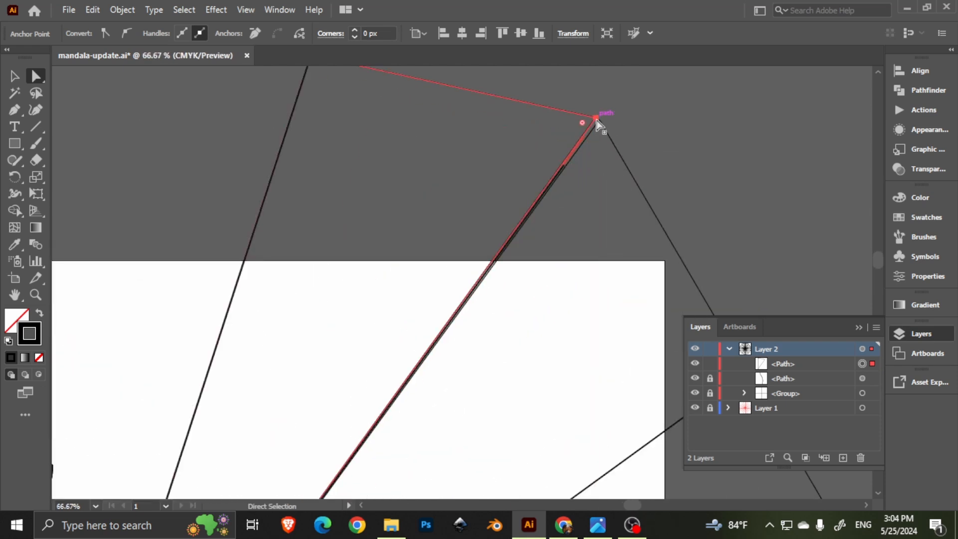
left_click_drag(597, 120, 563, 151)
scroll(563, 168, "up", 5)
scroll(436, 205, "down", 6)
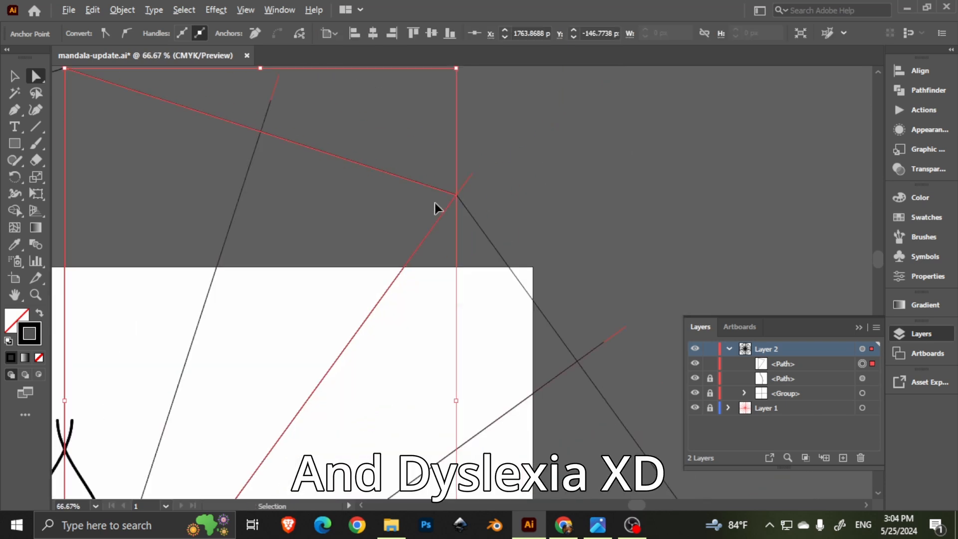
Step: Unlock the painted path and the line group in Layer 2 and make the triangle the layer's clipping mask
left_click_drag(316, 260, 478, 185)
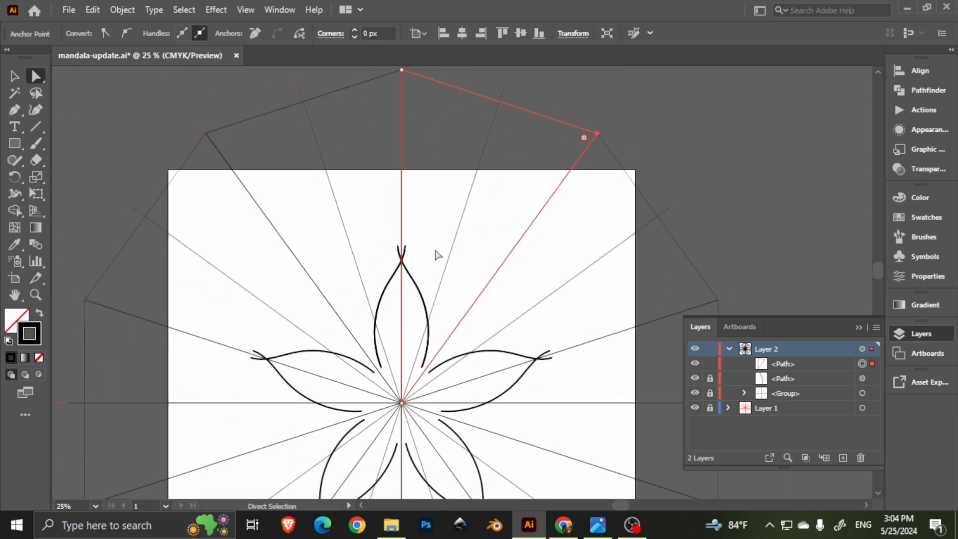
left_click_drag(441, 234, 428, 266)
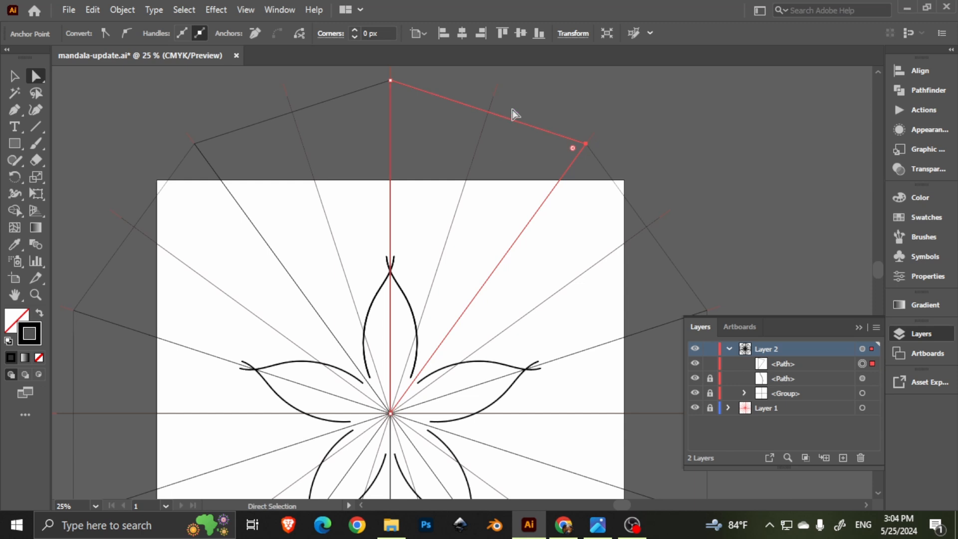
left_click_drag(478, 227, 498, 180)
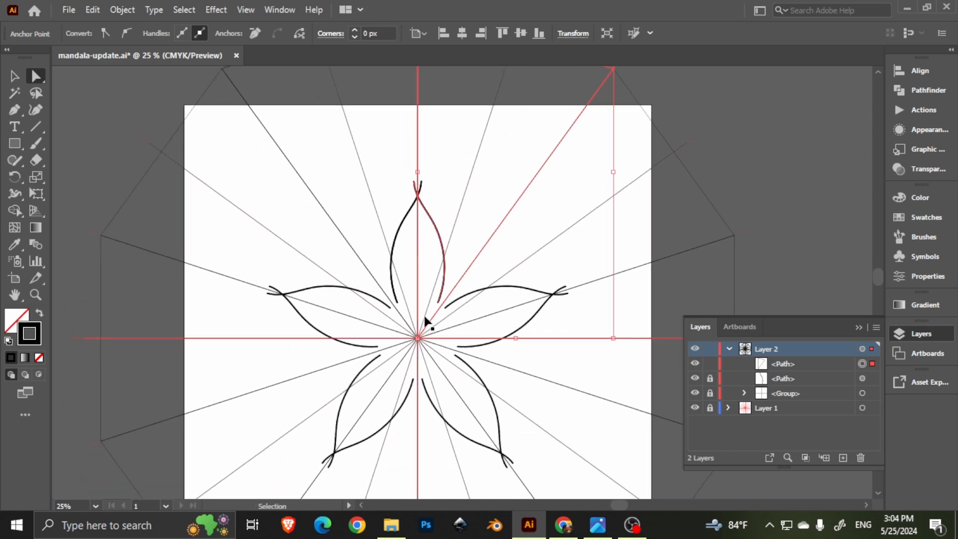
scroll(425, 325, "up", 3)
left_click_drag(436, 326, 478, 256)
scroll(513, 272, "down", 4)
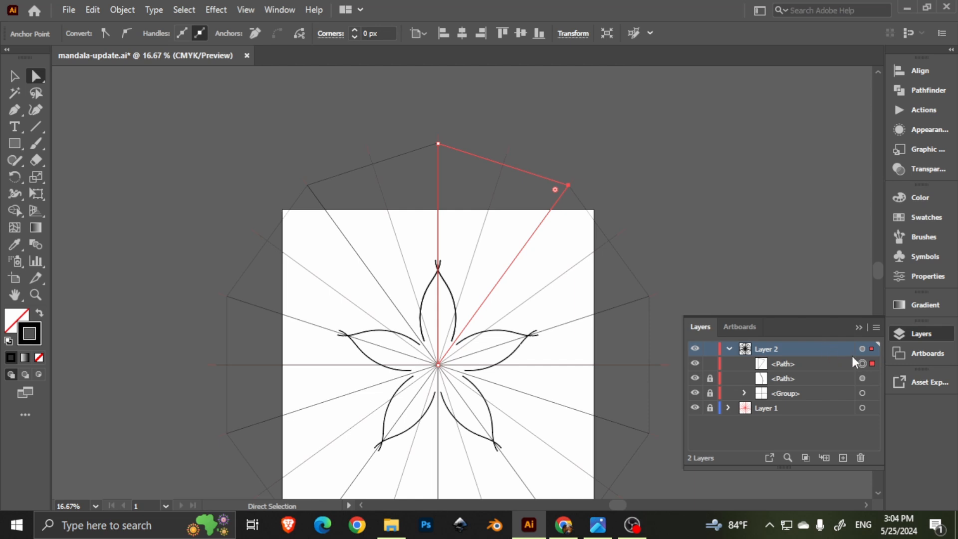
left_click(861, 363)
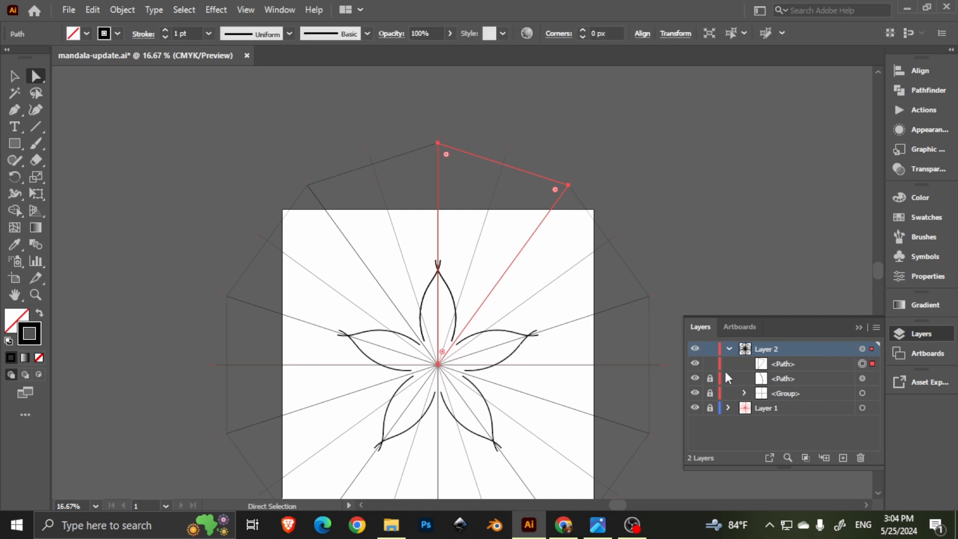
left_click_drag(709, 383, 710, 395)
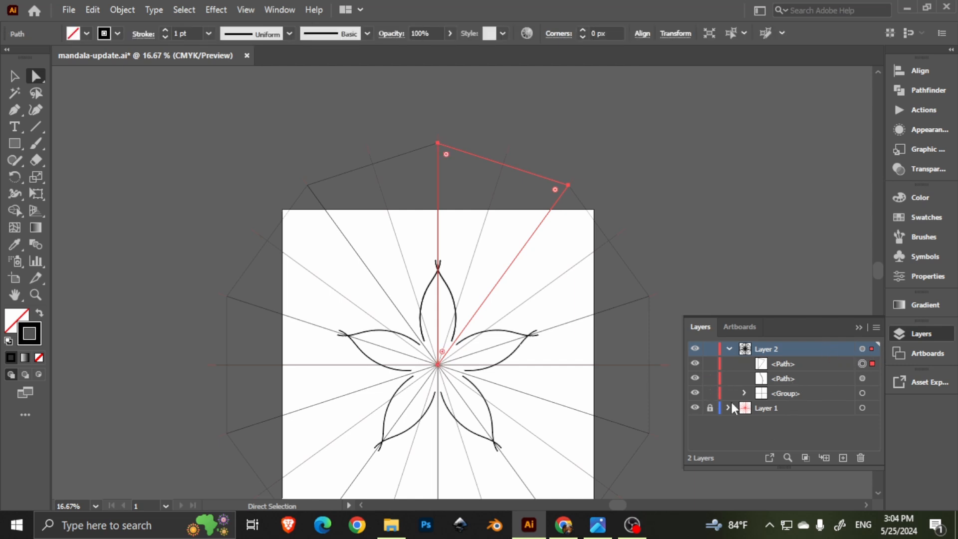
left_click(804, 458)
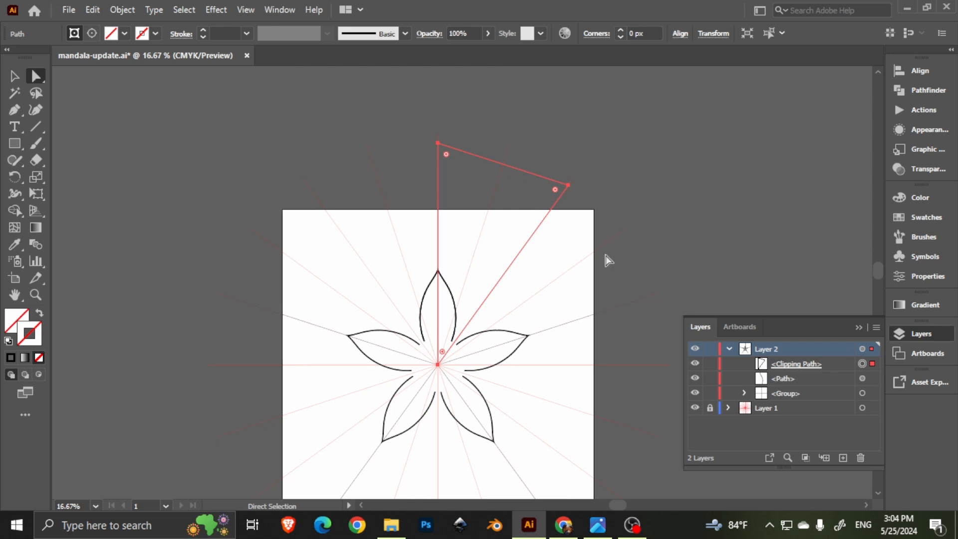
Step: Move the clipping path below the line group at the end of Layer 2 and lock both of them
scroll(606, 256, "down", 2)
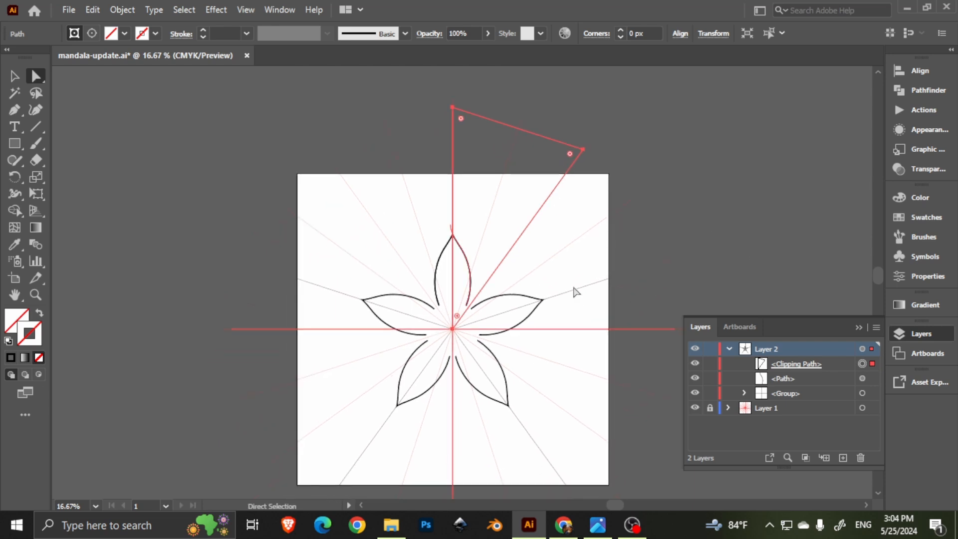
left_click_drag(796, 363, 797, 400)
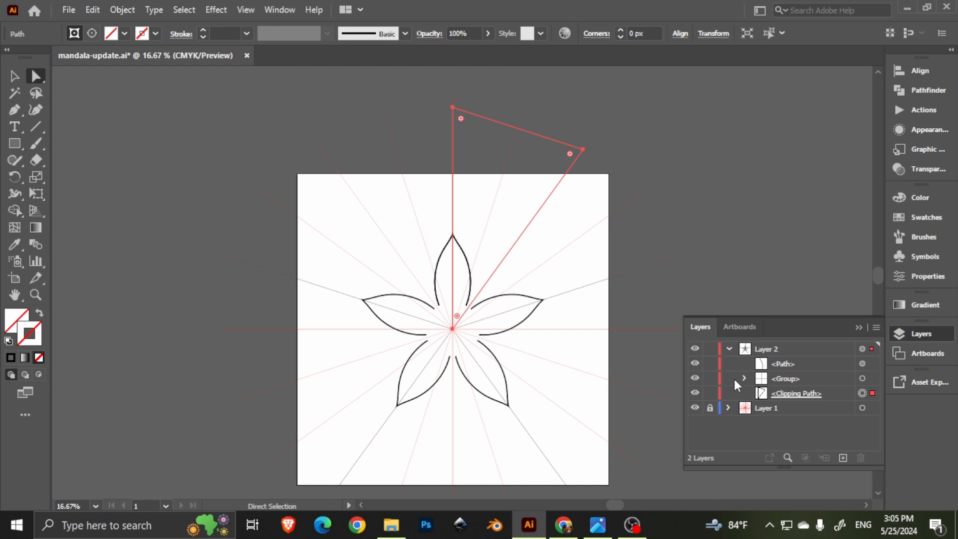
left_click(710, 393)
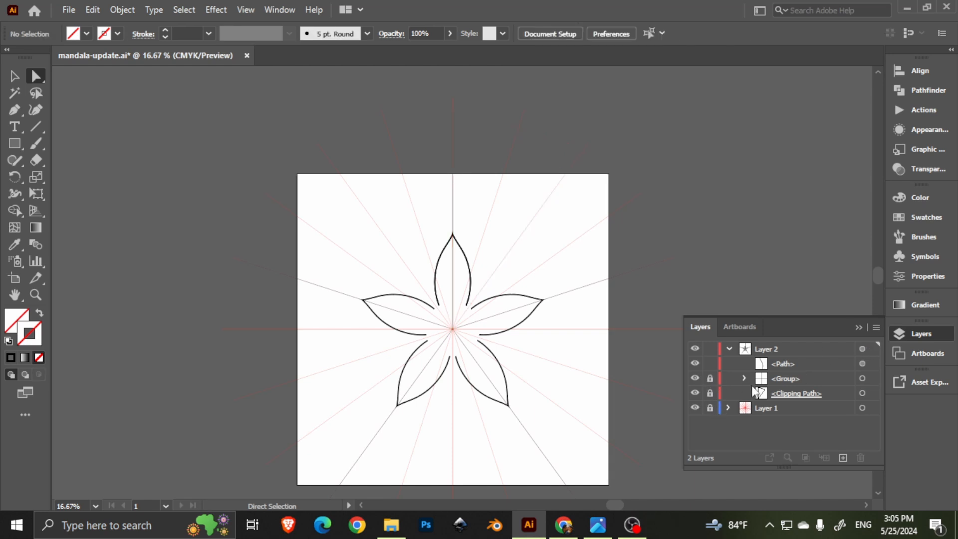
Step: Hide the line group in Layer 2 while keeping the clipping path visible
left_click(694, 379)
left_click(695, 393)
left_click(695, 393)
left_click(694, 379)
Step: Paint curved brush strokes within the wedge: one outward from the top petal's side, a larger petal arc above it, and a curve toward the artboard's upper edge
scroll(448, 252, "up", 3)
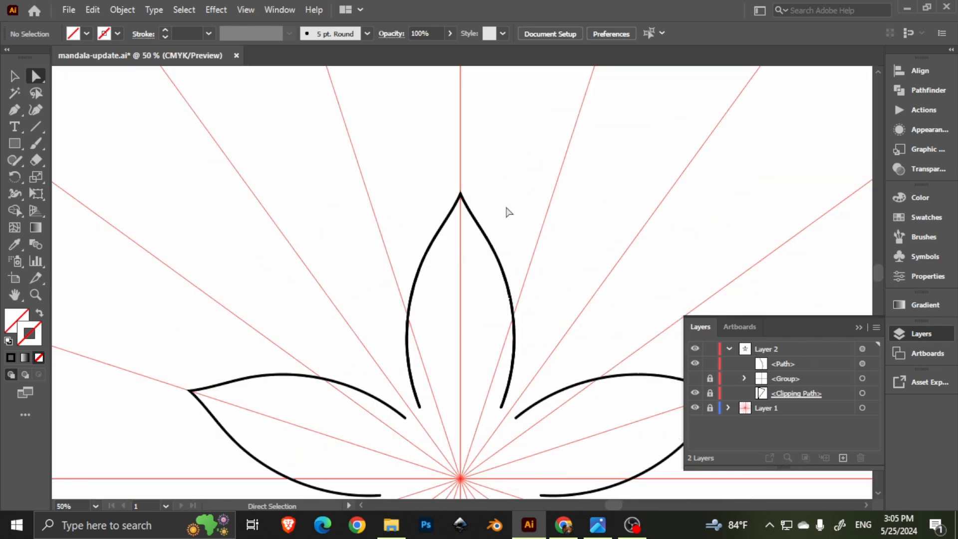
scroll(484, 253, "down", 2)
key("b")
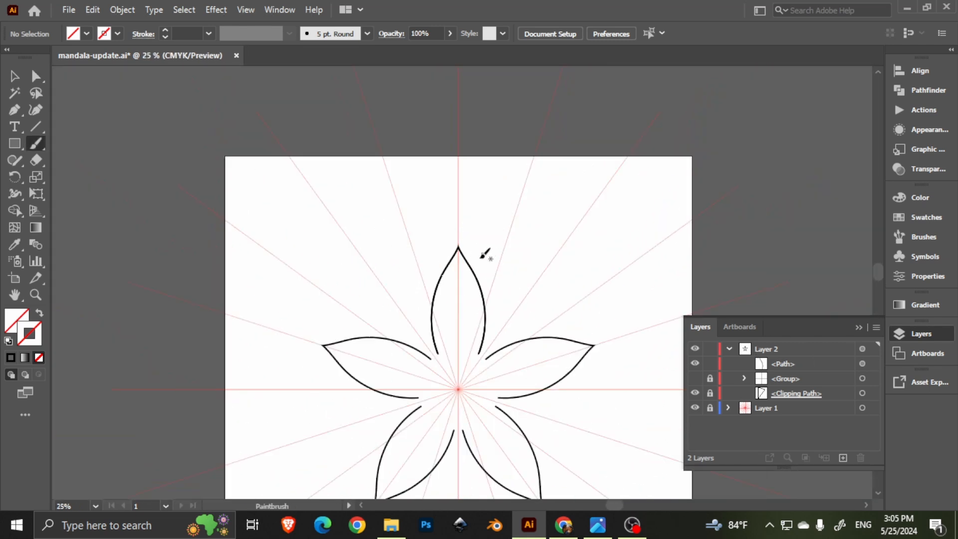
mouse_move(473, 268)
left_mouse_down()
mouse_move(484, 242)
mouse_move(528, 229)
left_mouse_up()
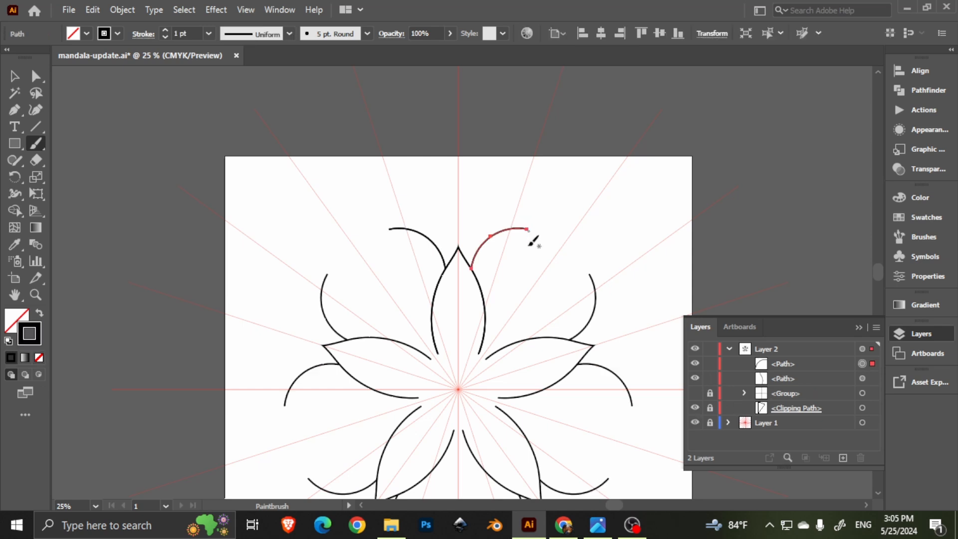
key("ctrl+z")
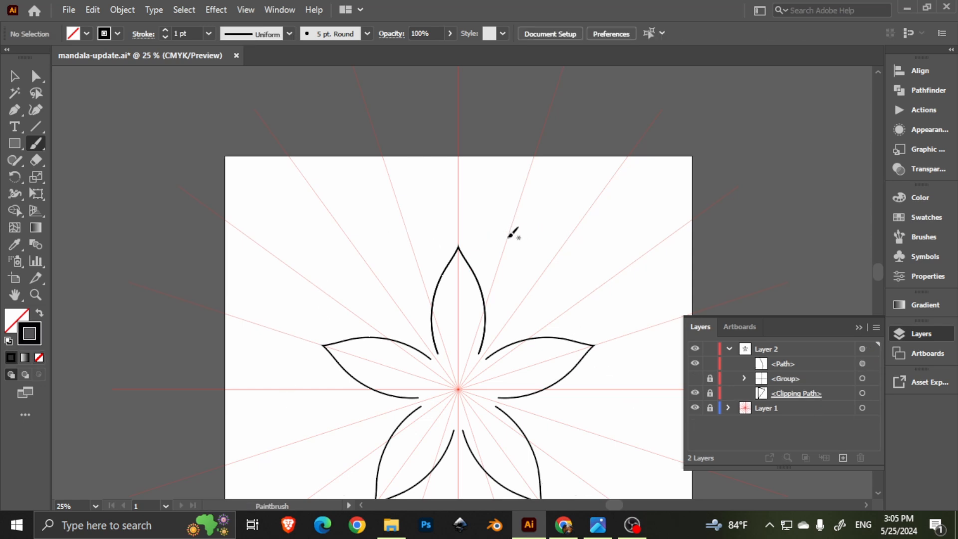
mouse_move(473, 272)
left_mouse_down()
mouse_move(559, 258)
mouse_move(454, 156)
mouse_move(509, 180)
left_mouse_up()
key("ctrl+z")
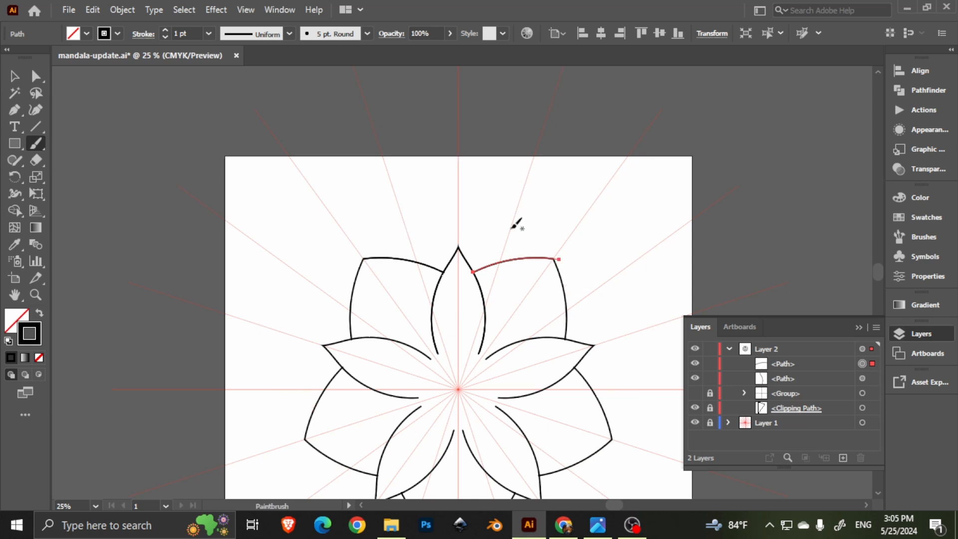
mouse_move(454, 162)
left_mouse_down()
mouse_move(515, 217)
mouse_move(518, 265)
left_mouse_up()
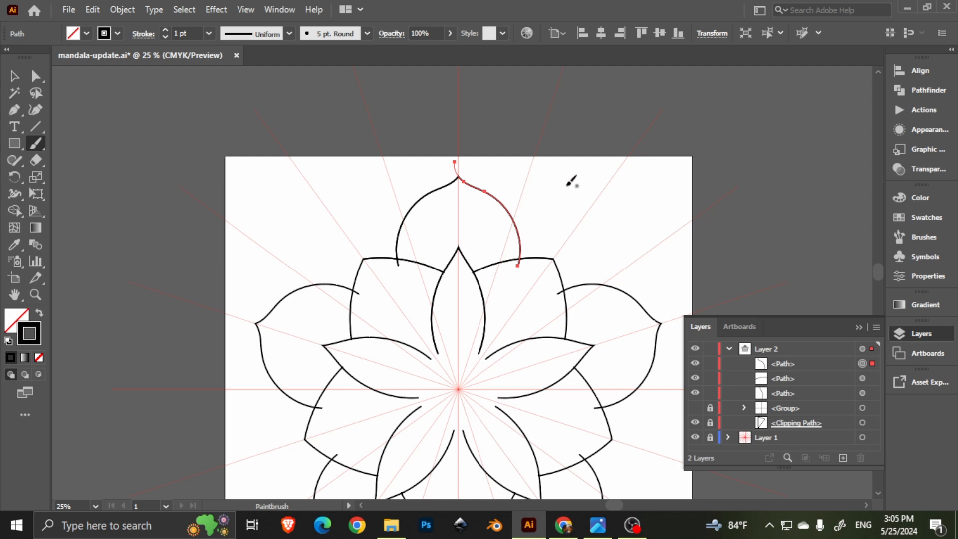
left_click_drag(583, 148, 494, 207)
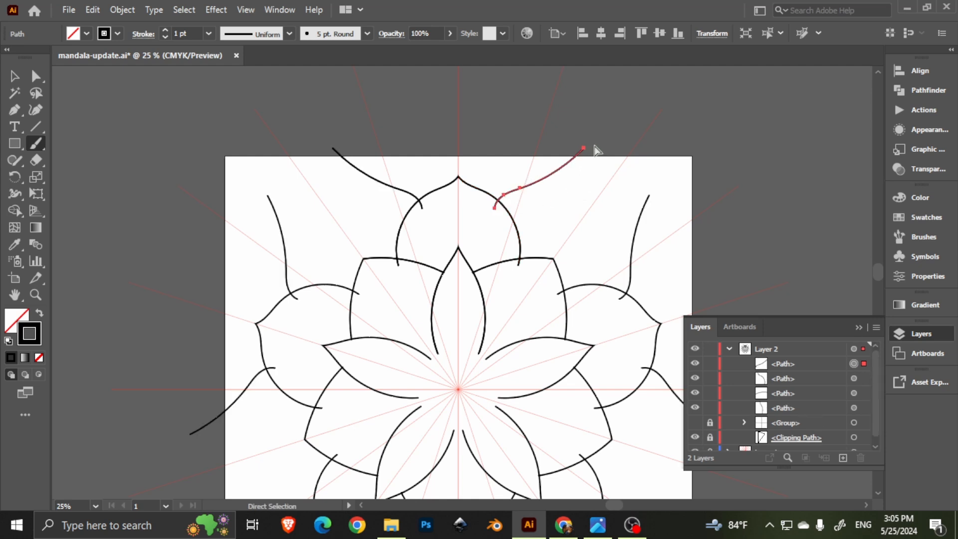
Step: Undo the last stroke and repaint it as a wavy curve joining the top petal's side to the large outer petal's tip
key("ctrl+z")
mouse_move(634, 144)
left_mouse_down()
mouse_move(610, 158)
mouse_move(486, 191)
left_mouse_up()
key("a")
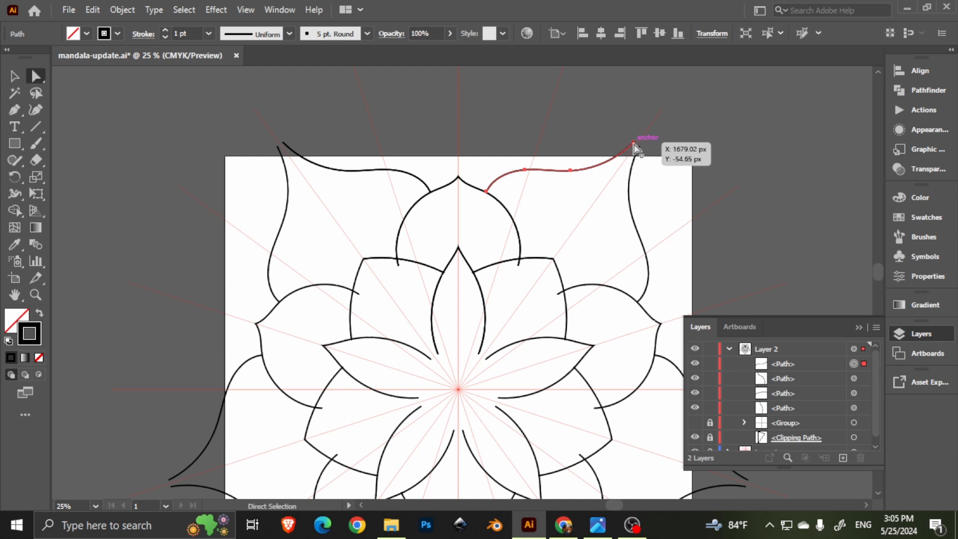
left_click_drag(633, 144, 639, 143)
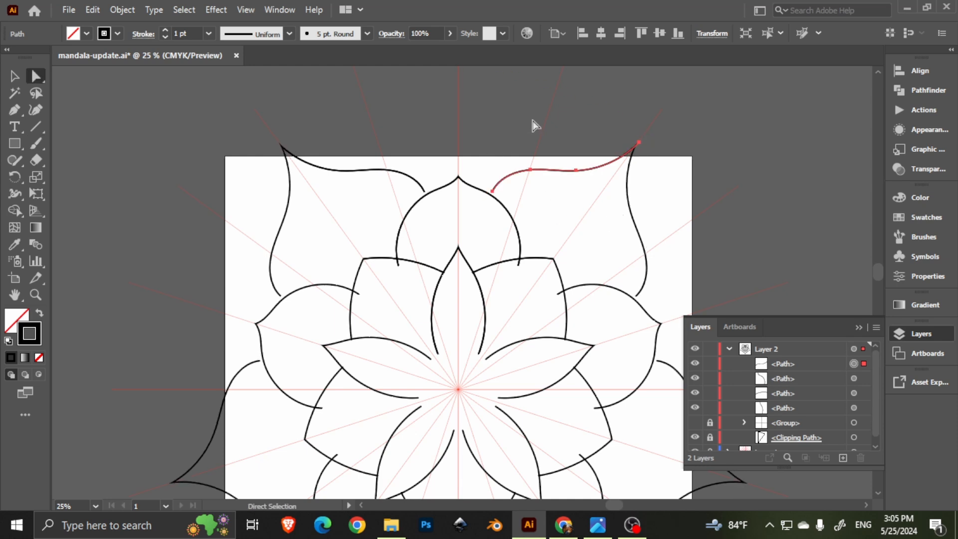
Step: Move the wavy curve's inner end anchor onto the top petal's outline
scroll(525, 185, "down", 1)
scroll(497, 177, "up", 3)
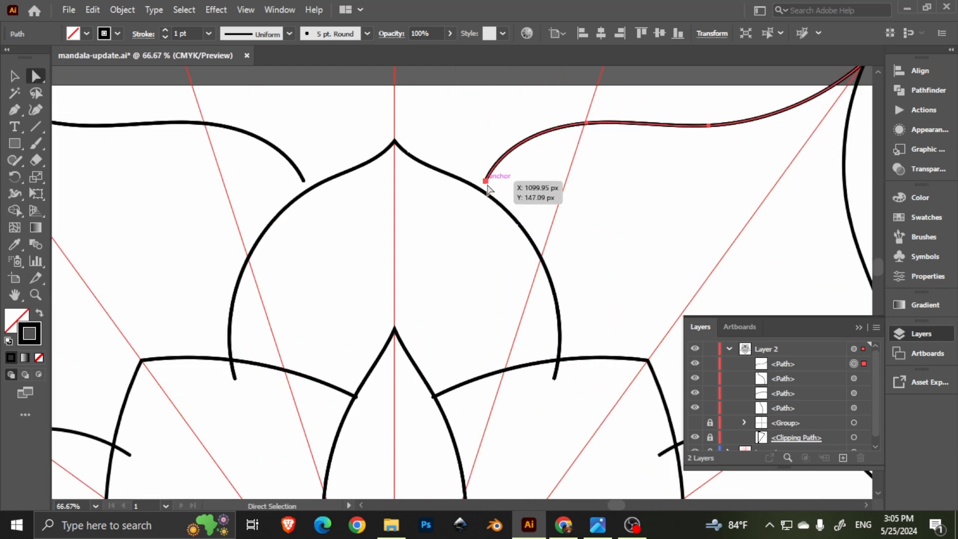
left_click(486, 181)
left_click_drag(486, 182, 481, 190)
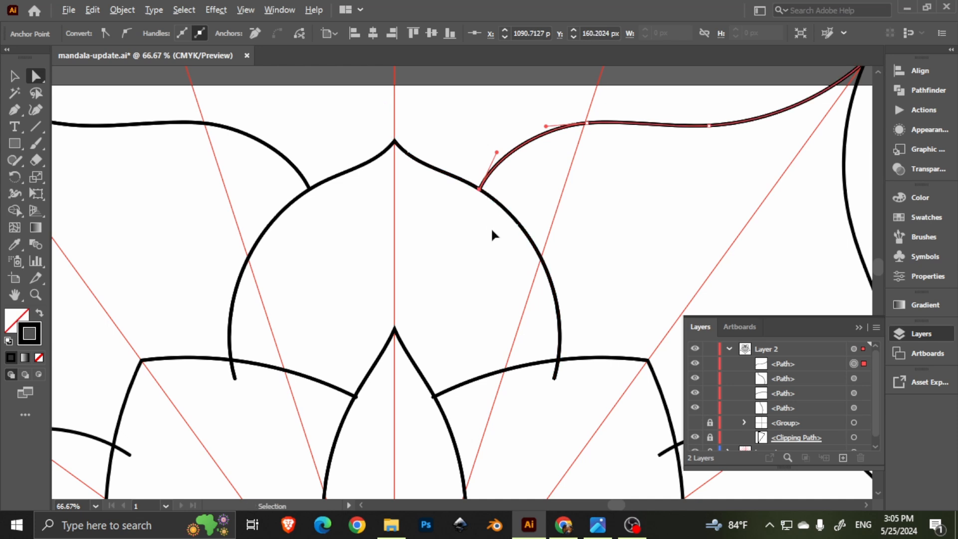
Step: Move the innermost petal stroke's base anchor onto the vertical guide and pull its lower middle anchor inward to taper the petal
scroll(492, 226, "down", 5)
left_click_drag(515, 263, 509, 234)
scroll(483, 278, "up", 4)
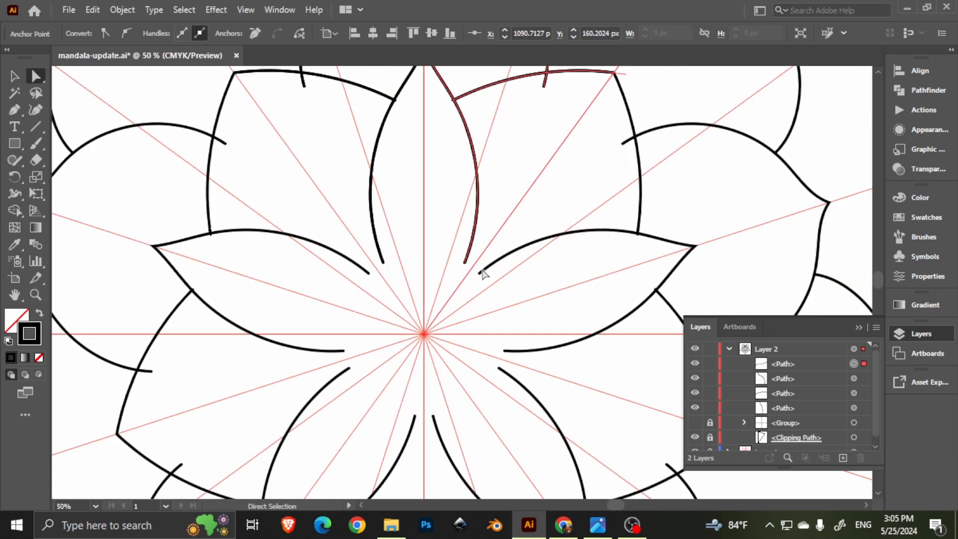
left_click(464, 263)
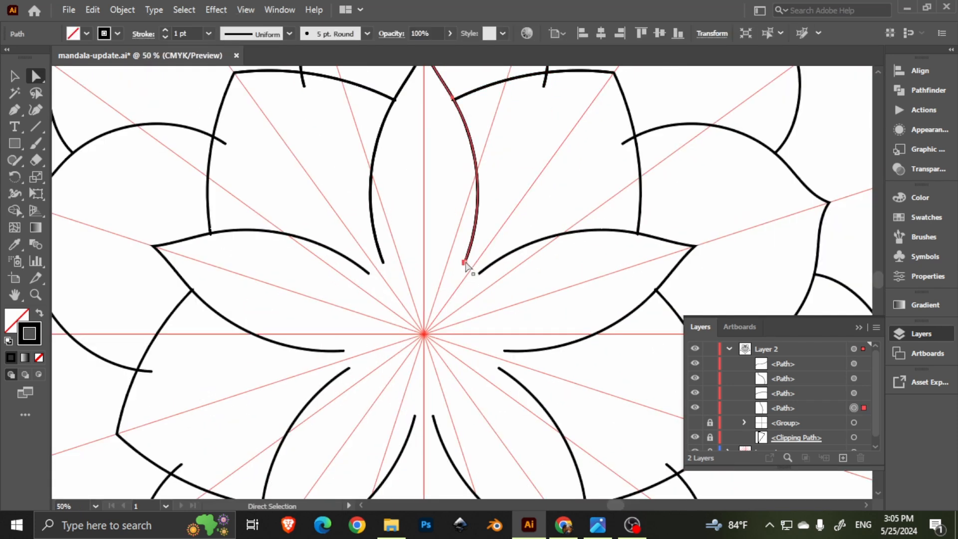
left_click_drag(463, 262, 424, 268)
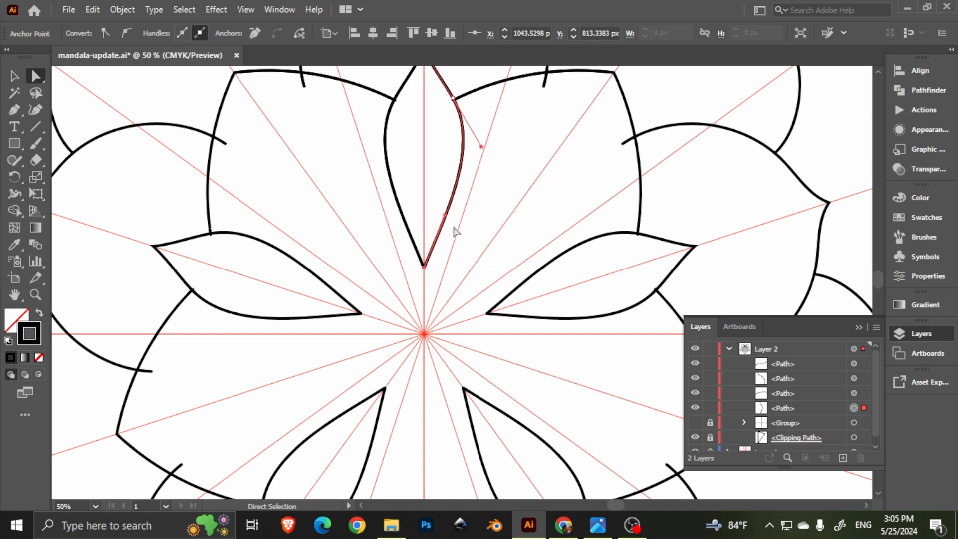
left_click_drag(445, 215, 422, 160)
scroll(473, 199, "up", 2)
left_click(534, 204)
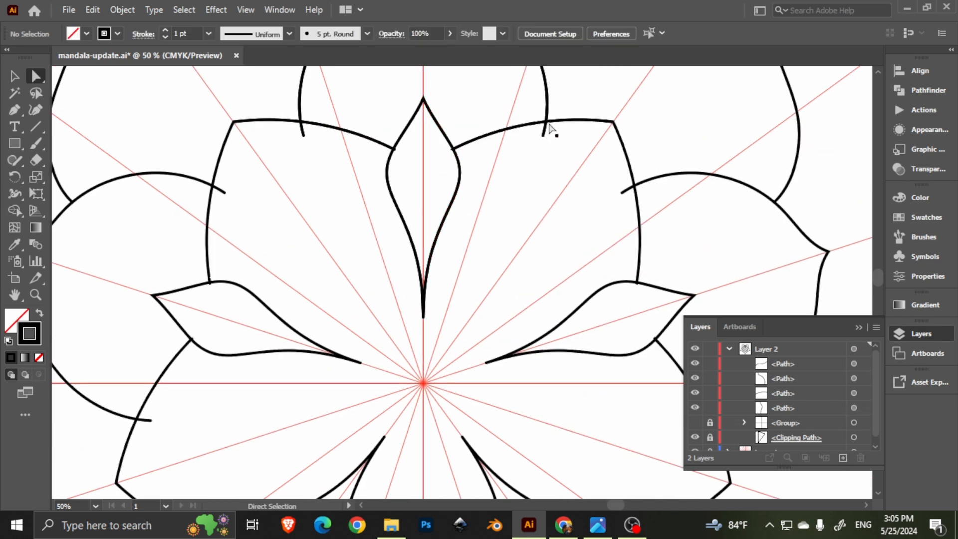
Step: Move the top petal arc's lower end anchor onto the outline of the petal below it
left_click_drag(543, 137, 548, 123)
left_click_drag(509, 165, 523, 352)
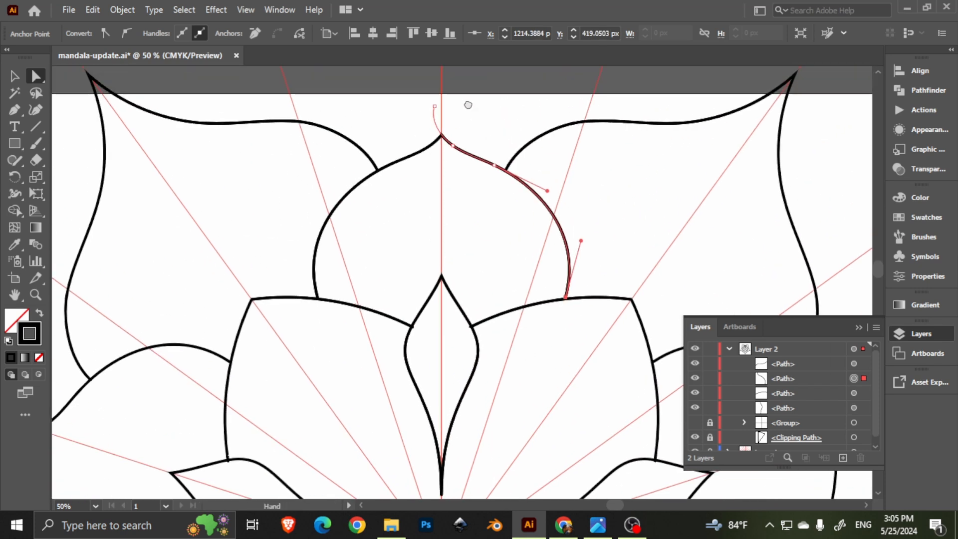
left_click_drag(468, 105, 470, 218)
left_click(484, 132)
left_click_drag(505, 185, 490, 166)
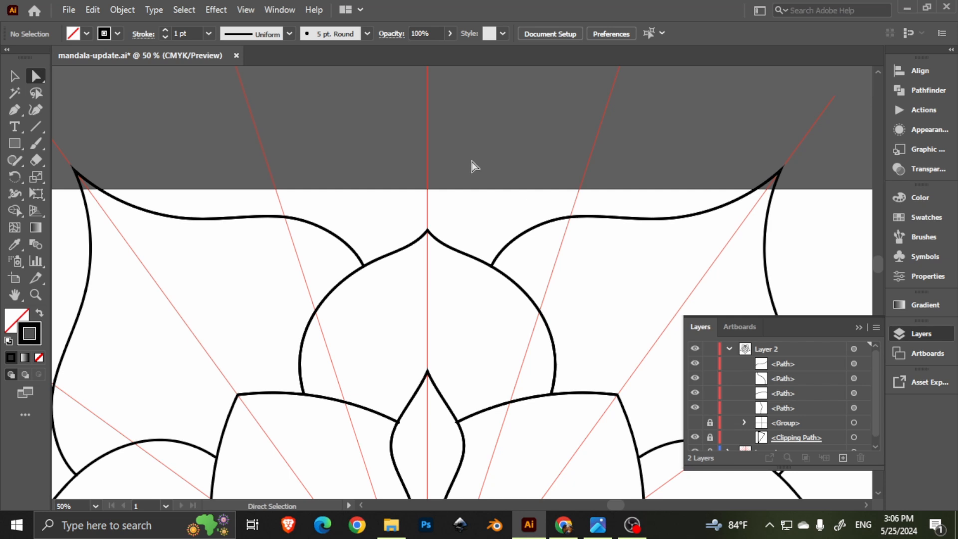
Step: Paint a small pointed petal arc above the top petal, ending on the wavy outer curve
key("b")
mouse_move(413, 122)
left_mouse_down()
mouse_move(510, 190)
mouse_move(529, 232)
mouse_move(539, 231)
left_mouse_up()
key("a")
left_click(612, 238)
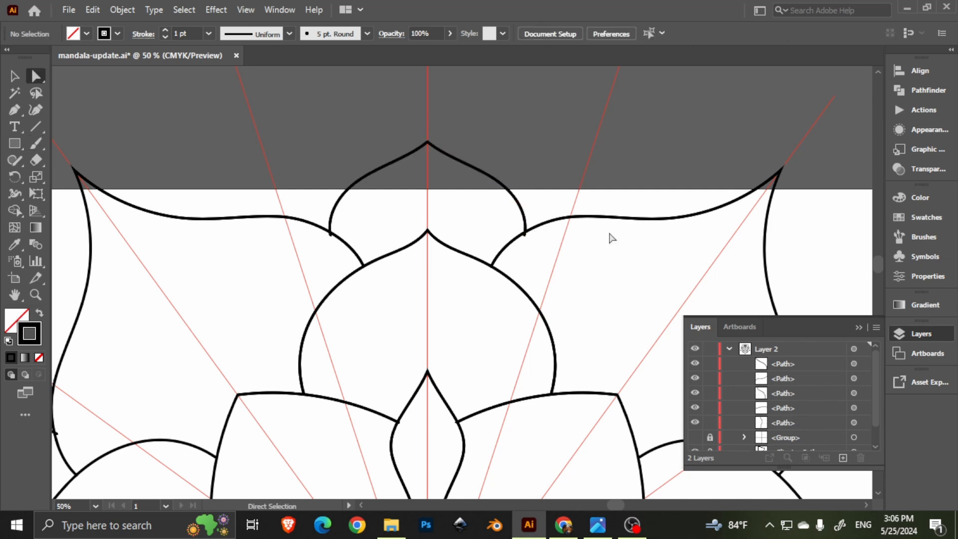
Step: Move the small top arc's lower end anchor so it meets the wavy curve exactly
scroll(611, 238, "down", 3)
scroll(579, 210, "right", 2)
scroll(449, 152, "up", 3)
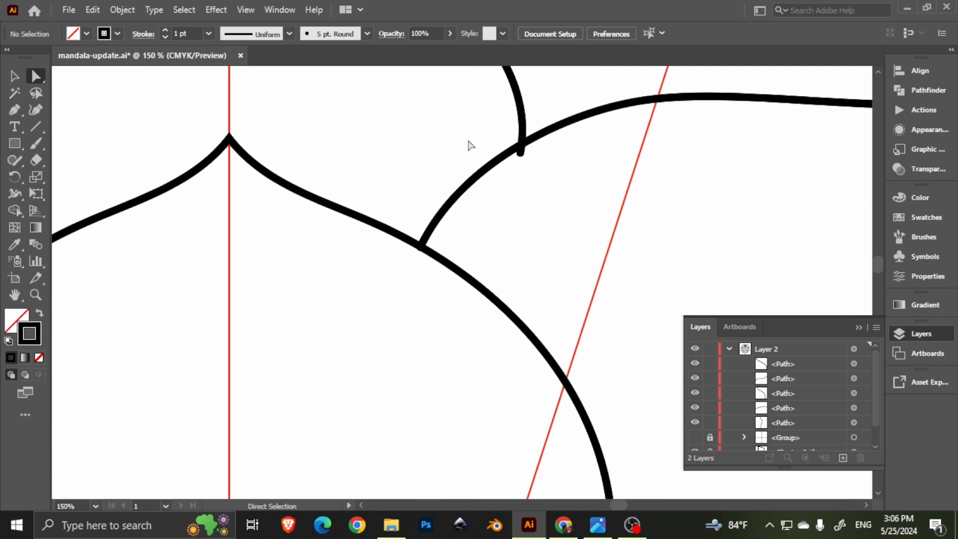
scroll(513, 210, "up", 2)
left_click_drag(535, 231, 532, 225)
left_click(533, 228)
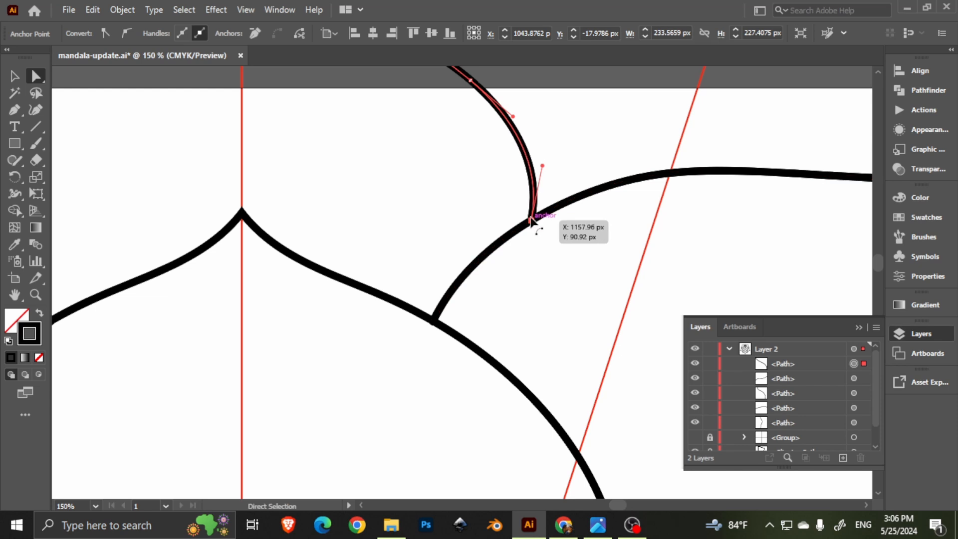
Step: Examine the whole mandala and how its outer petals repeat around the centre
scroll(551, 229, "down", 4)
scroll(588, 265, "down", 3)
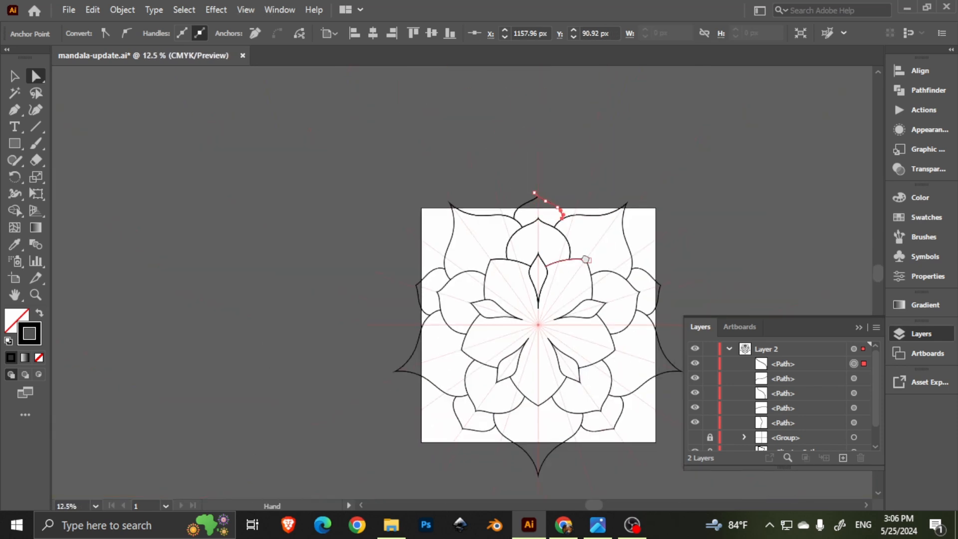
left_click_drag(604, 340, 603, 340)
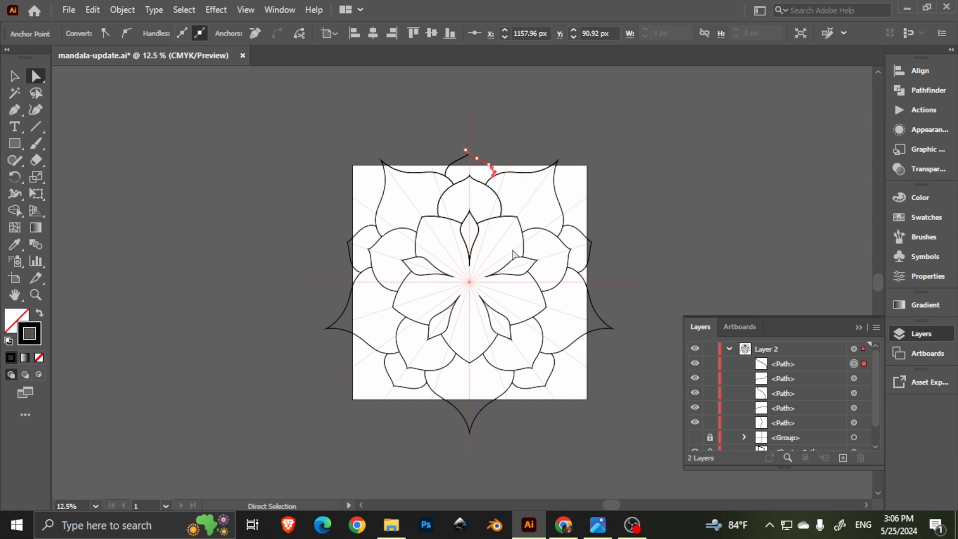
key("ctrl")
key("ctrl+alt")
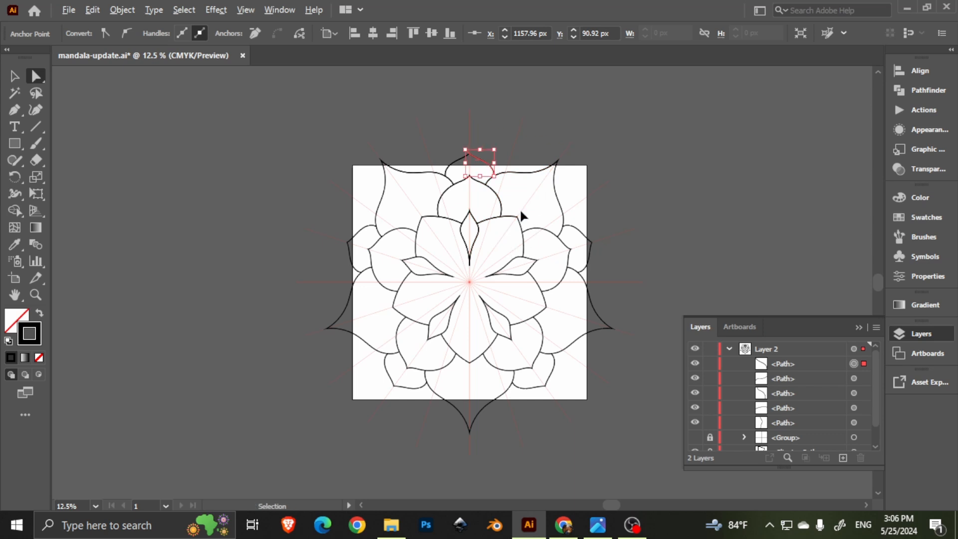
scroll(522, 216, "up", 3)
scroll(520, 212, "right", 2)
scroll(504, 180, "up", 2)
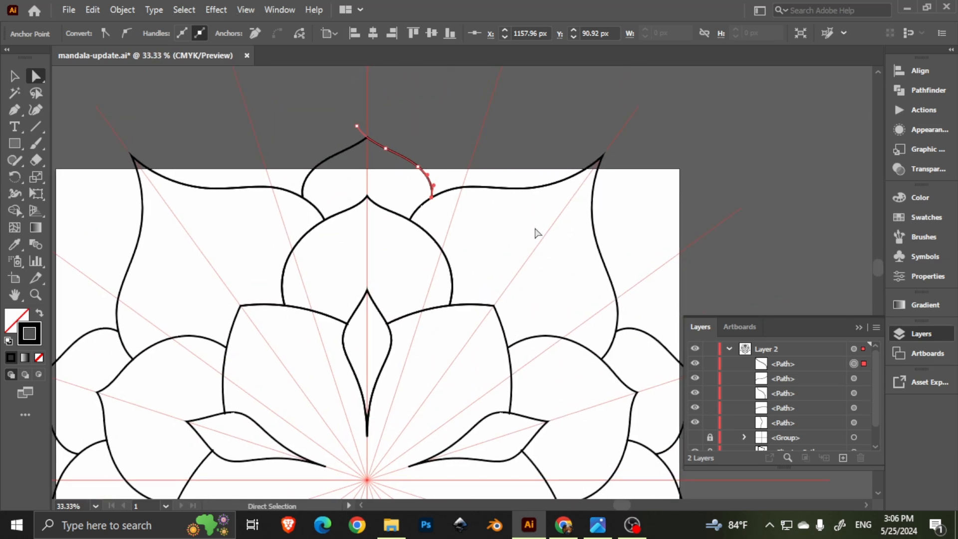
Step: Paint a half circle inside the large outer petal against the wedge's diagonal edge, undoing the first attempt
key("b")
mouse_move(555, 201)
left_mouse_down()
mouse_move(501, 227)
mouse_move(521, 269)
mouse_move(570, 270)
left_mouse_up()
key("ctrl+z")
mouse_move(571, 212)
left_mouse_down()
mouse_move(496, 213)
mouse_move(505, 293)
mouse_move(536, 292)
left_mouse_up()
key("ctrl+minus")
key("ctrl+minus")
key("ctrl+plus")
key("ctrl+plus")
key("ctrl+plus")
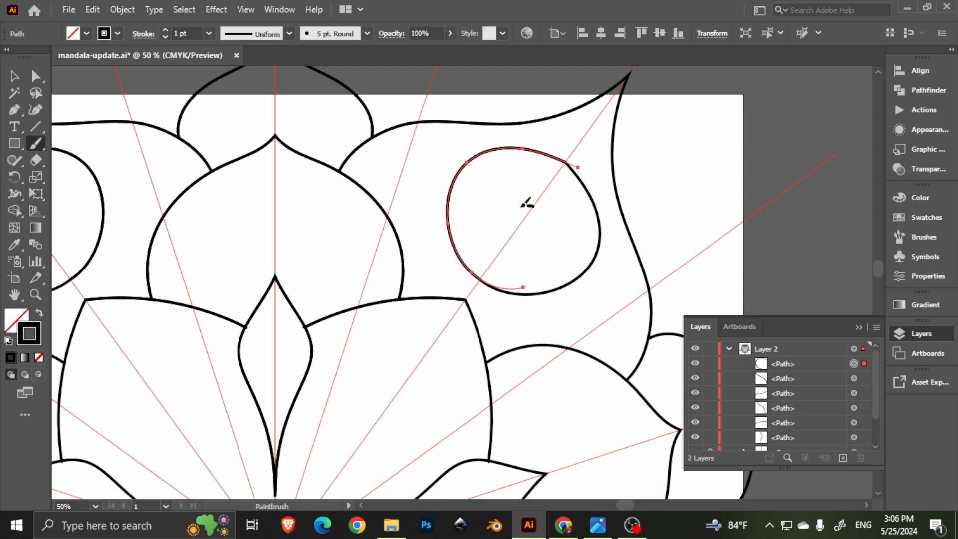
Step: Paint a small half circle at the centre of the larger one and clear the selection
mouse_move(526, 203)
left_mouse_down()
mouse_move(518, 240)
mouse_move(526, 207)
left_mouse_up()
key("ctrl+minus")
key("ctrl+minus")
key("ctrl+minus")
key("ctrl+minus")
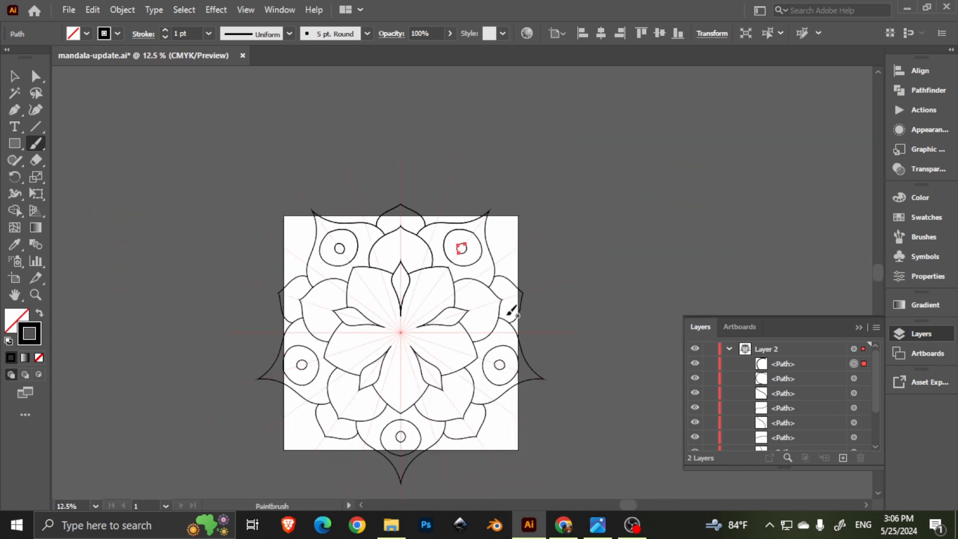
left_click_drag(549, 285, 584, 254)
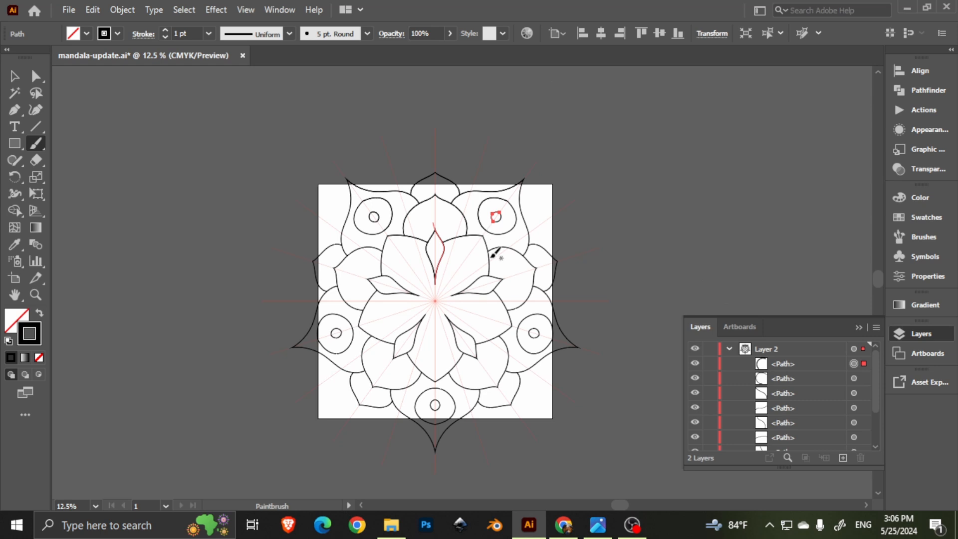
left_click_drag(485, 292, 501, 263)
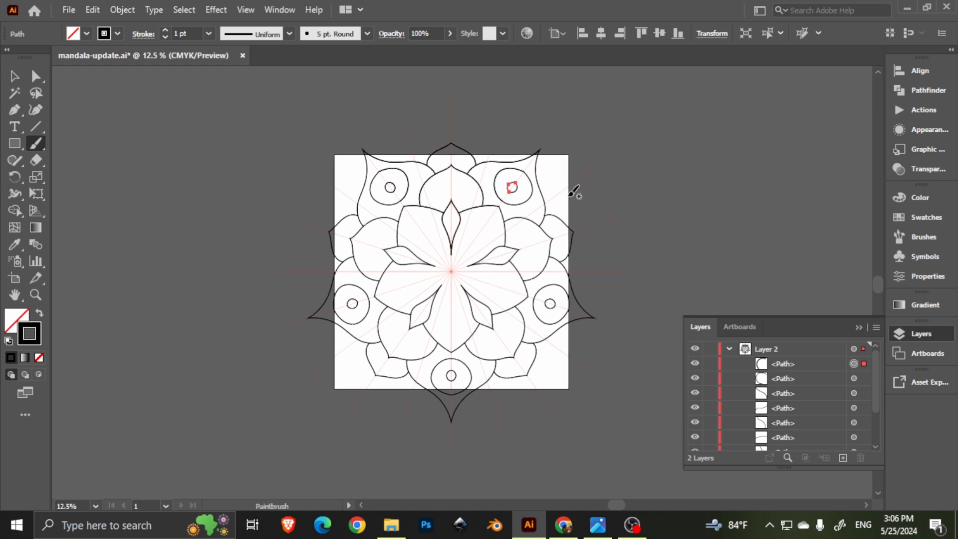
key("a")
left_click(573, 257)
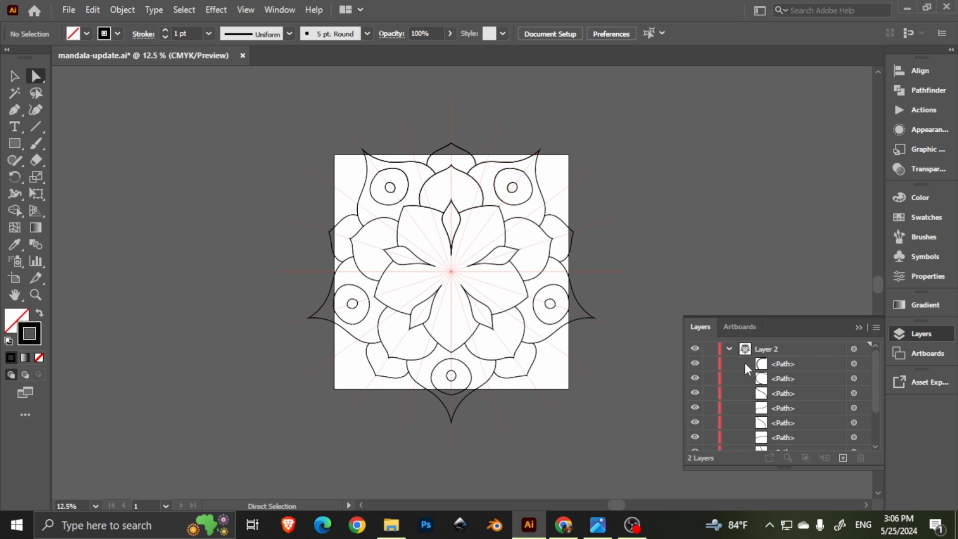
Step: Show the line group in Layer 2, unlock it and the clipping path, and hide the guides in Layer 1
scroll(736, 375, "down", 5)
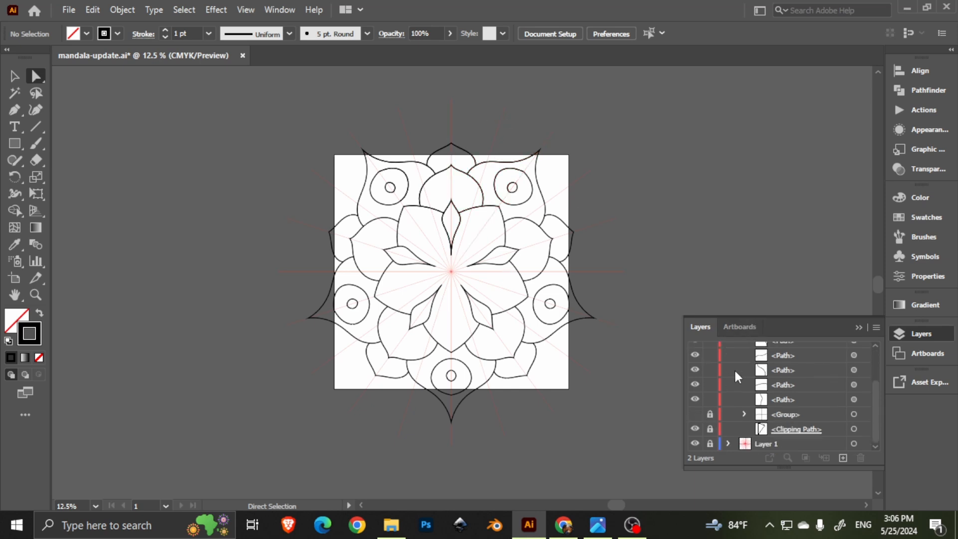
left_click(695, 416)
left_click(694, 443)
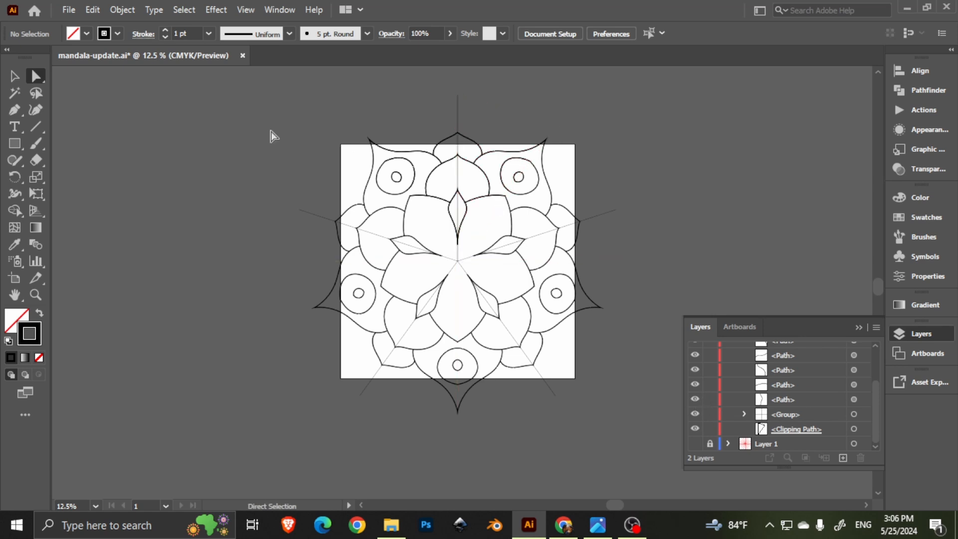
Step: Select all of Layer 2's artwork and scale it down proportionally about its centre so its bounds fit the artboard
left_click(15, 76)
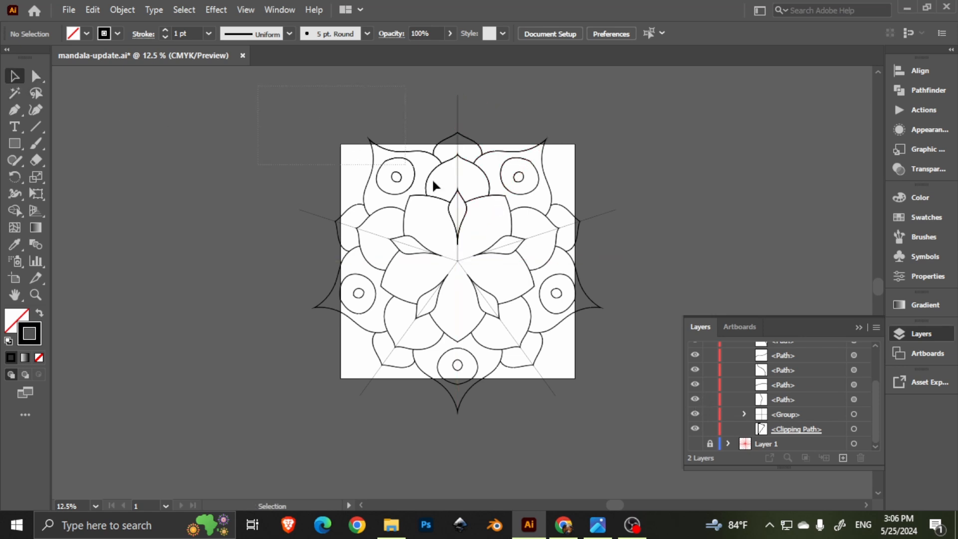
left_click_drag(434, 186, 622, 396)
left_click_drag(664, 455, 646, 428)
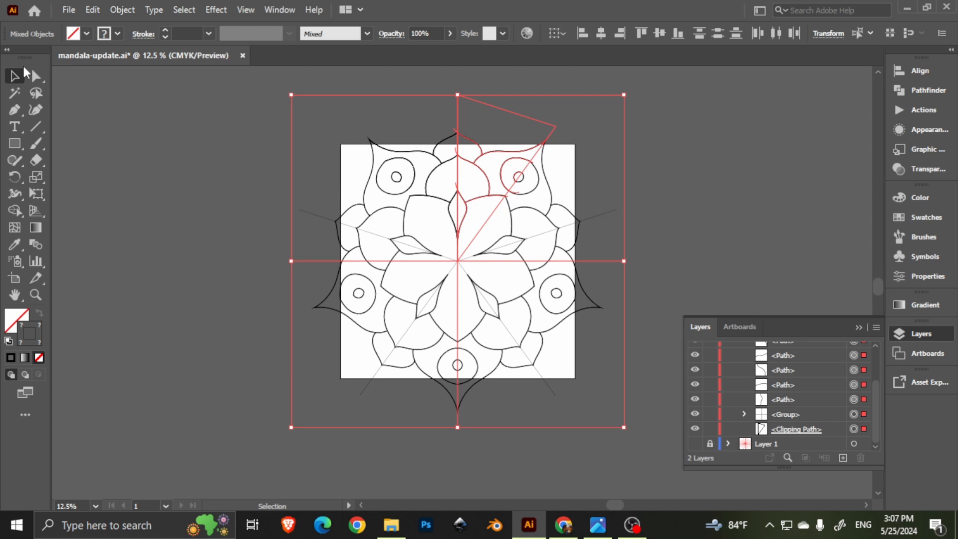
left_click_drag(624, 95, 574, 143)
scroll(482, 160, "up", 2)
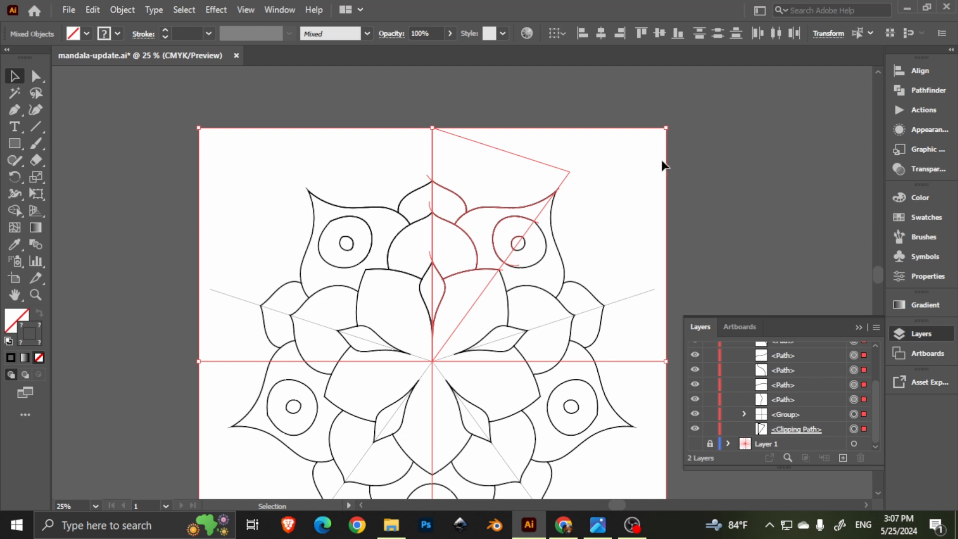
left_click(714, 202)
Step: Hide the line group in Layer 2 so only the mandala's strokes show
scroll(645, 181, "down", 1)
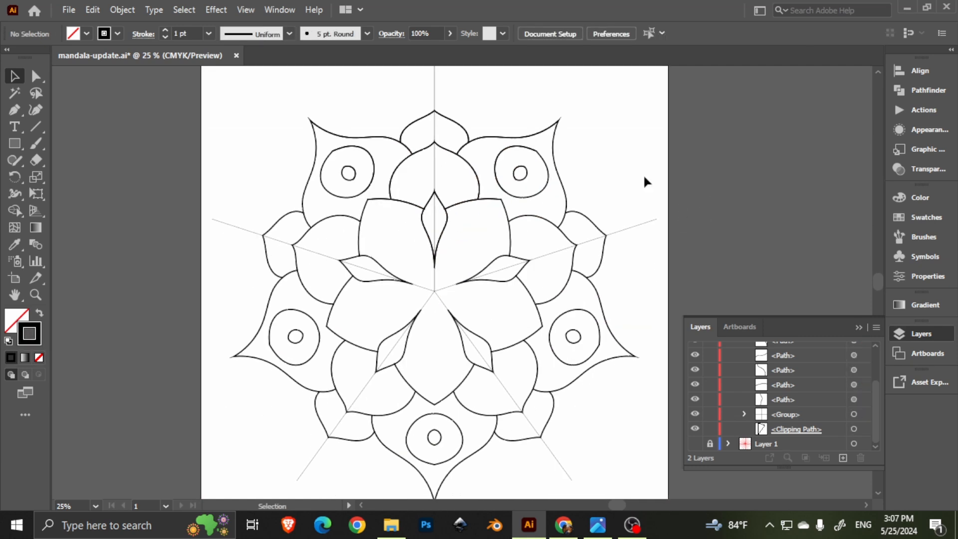
scroll(599, 205, "down", 1)
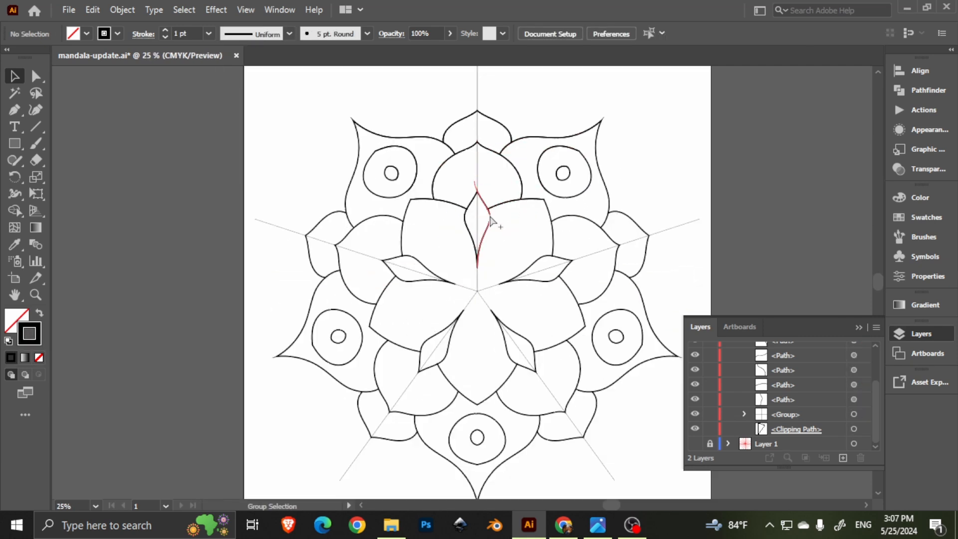
scroll(490, 213, "up", 1)
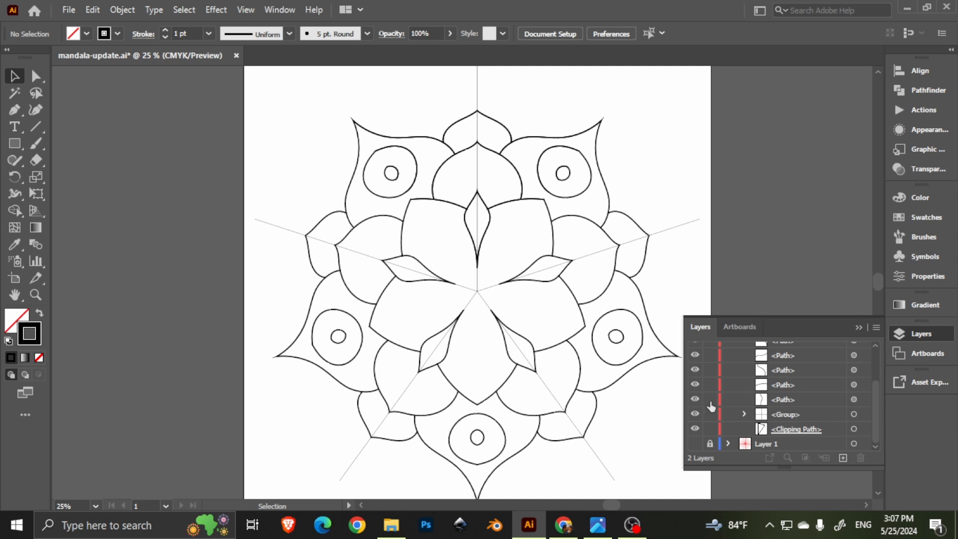
left_click(694, 414)
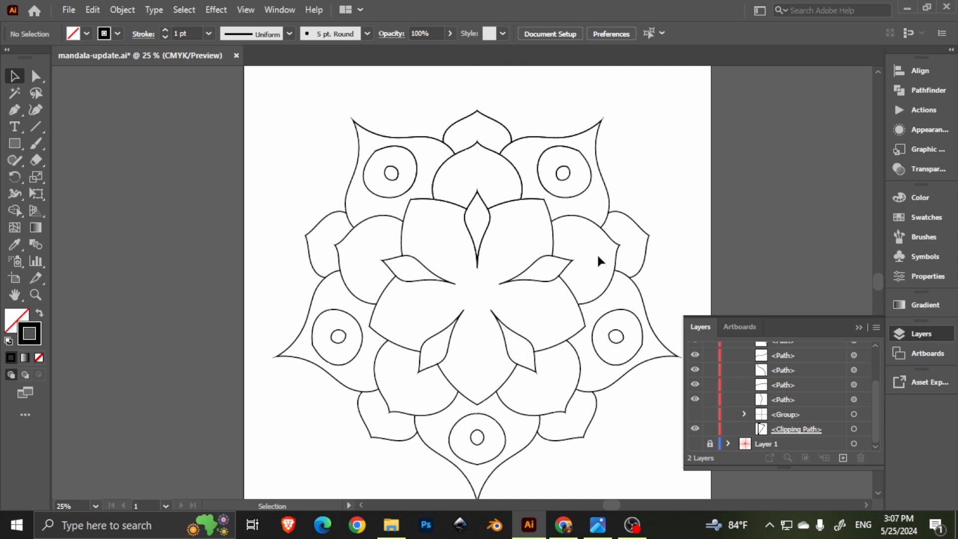
Step: Select the mandala's strokes in Layer 2 and lock the clipping path so it stays out of the selection
scroll(501, 244, "down", 1)
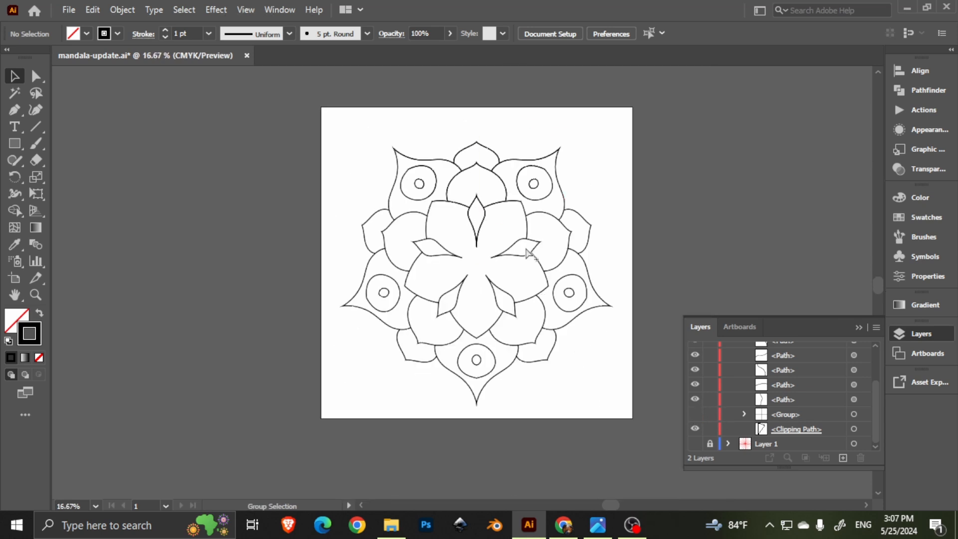
scroll(526, 250, "up", 1)
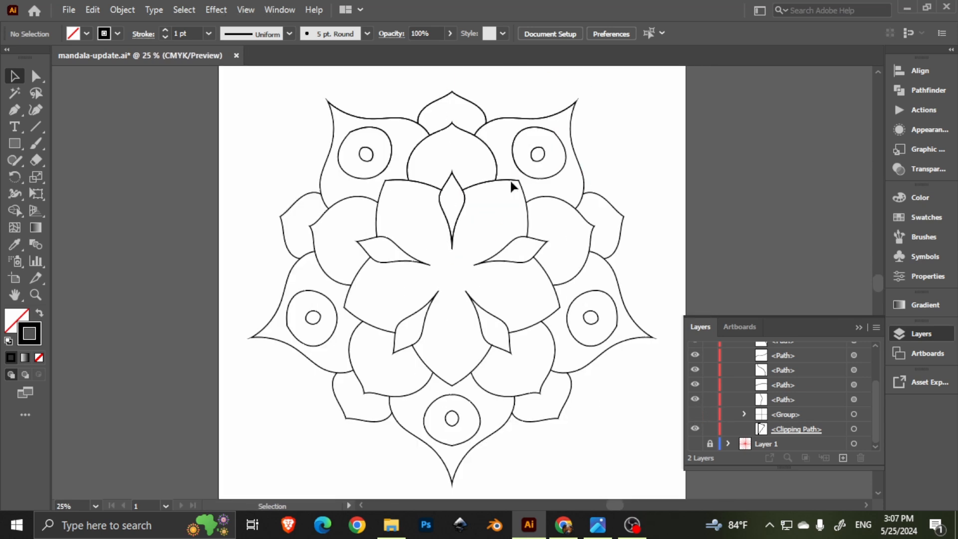
left_click(484, 117)
left_click(235, 41)
left_click(241, 78)
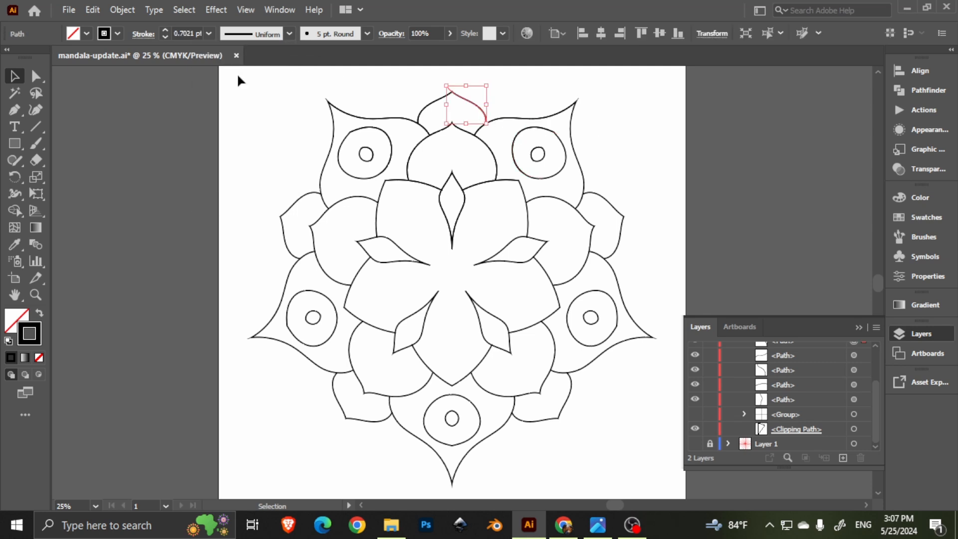
left_click_drag(415, 216, 279, 412)
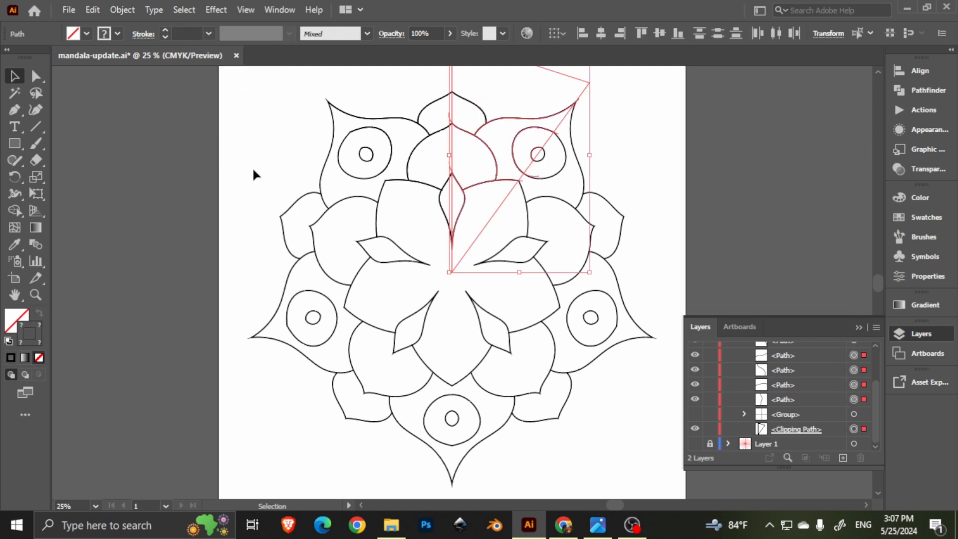
left_click(709, 429)
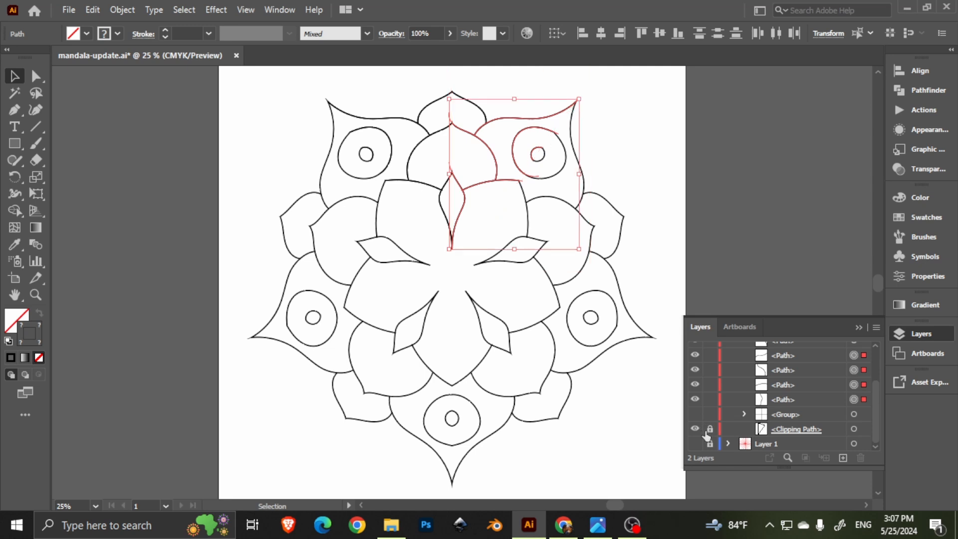
Step: Apply the elliptical variable width profile, tapered at both ends, to all of the mandala's source strokes
left_click(633, 126)
left_click_drag(268, 265, 308, 173)
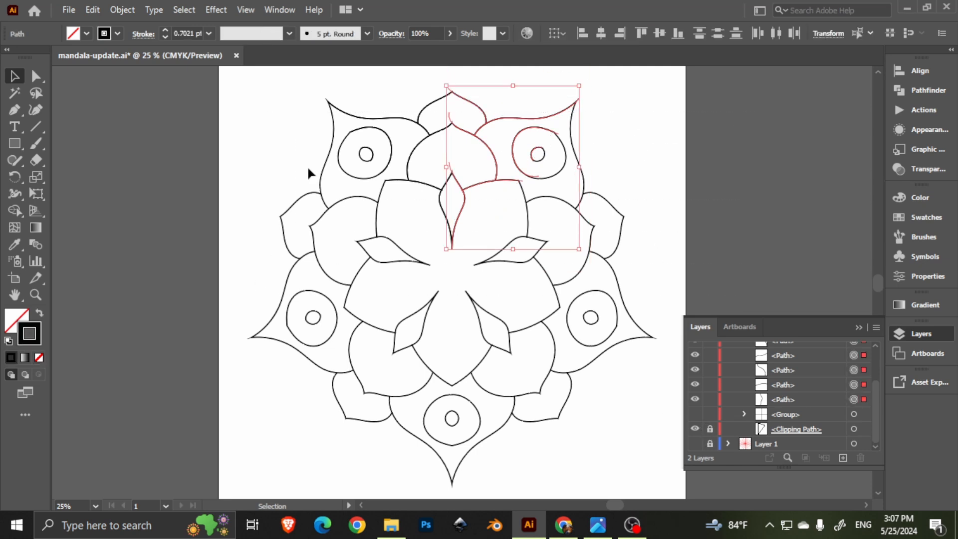
left_click(289, 33)
left_click(246, 83)
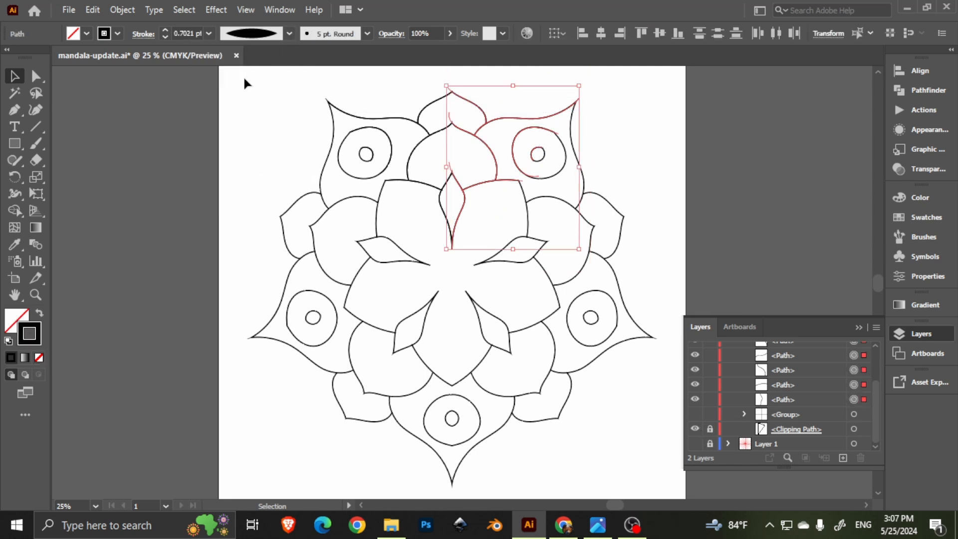
left_click(708, 164)
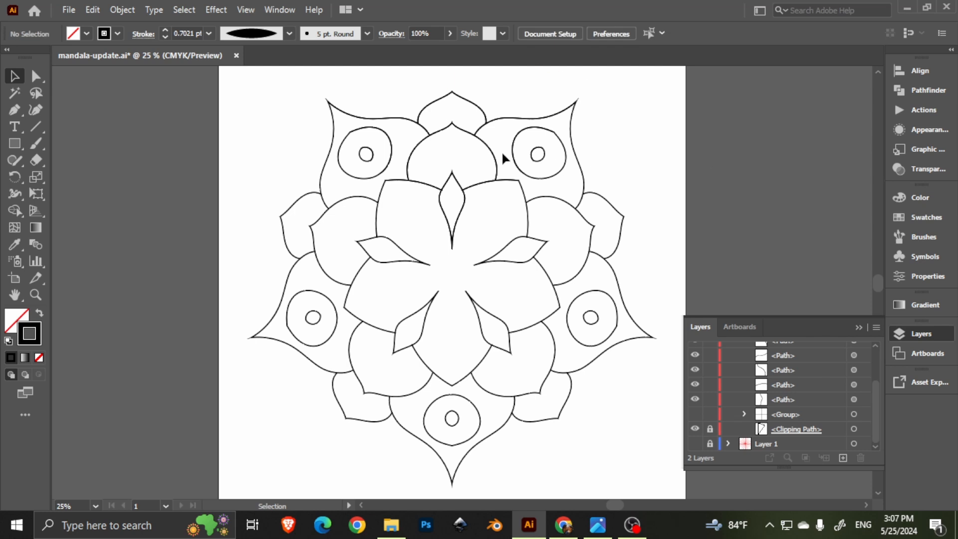
Step: Switch all the mandala's source strokes to the variable width profile with two bulges and a narrow middle
scroll(504, 156, "up", 3)
left_click_drag(500, 141, 502, 264)
scroll(514, 207, "up", 1)
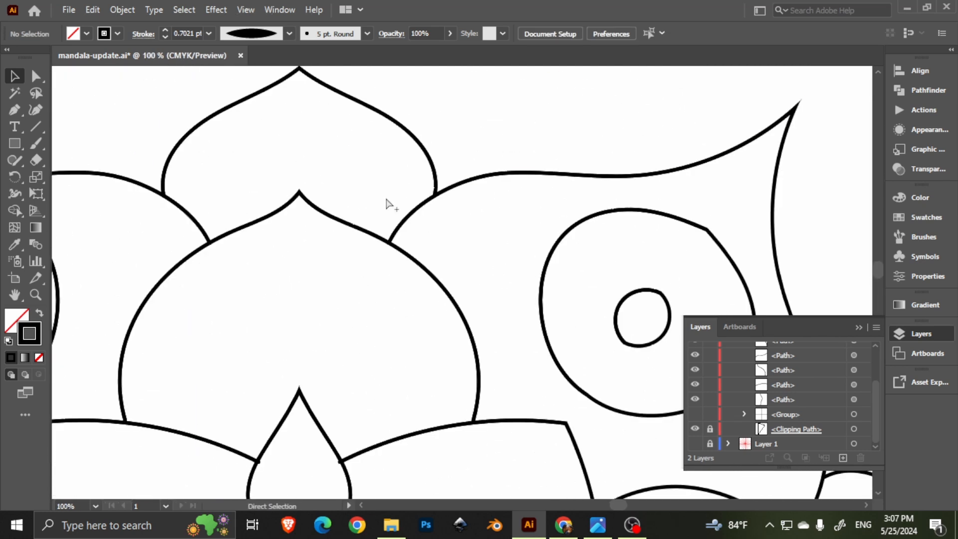
scroll(387, 205, "down", 3)
left_click(264, 37)
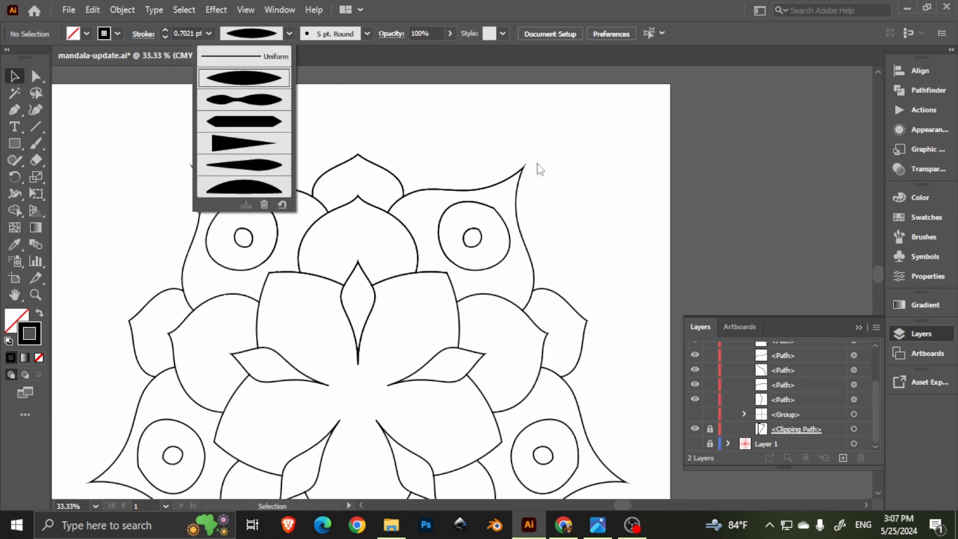
left_click(619, 168)
left_click(175, 336)
left_click(268, 38)
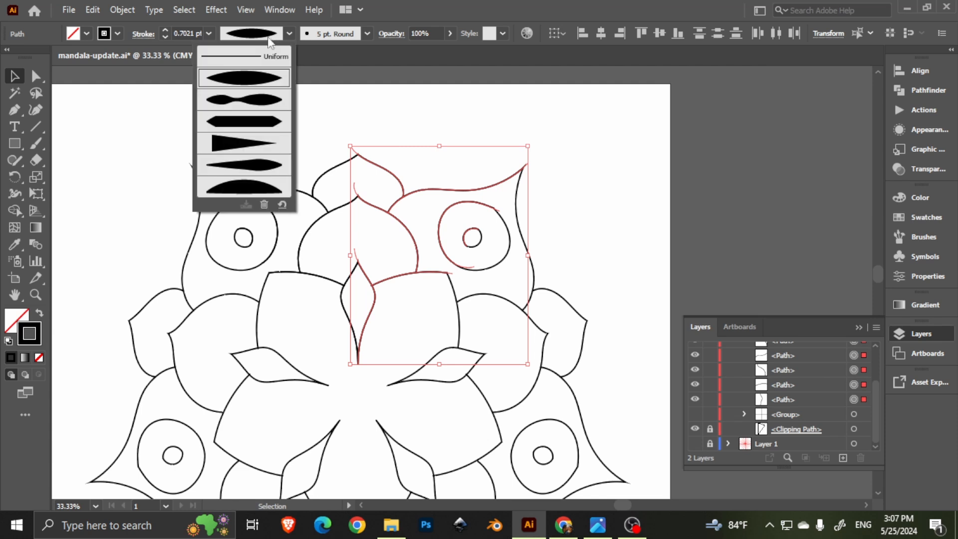
left_click(255, 111)
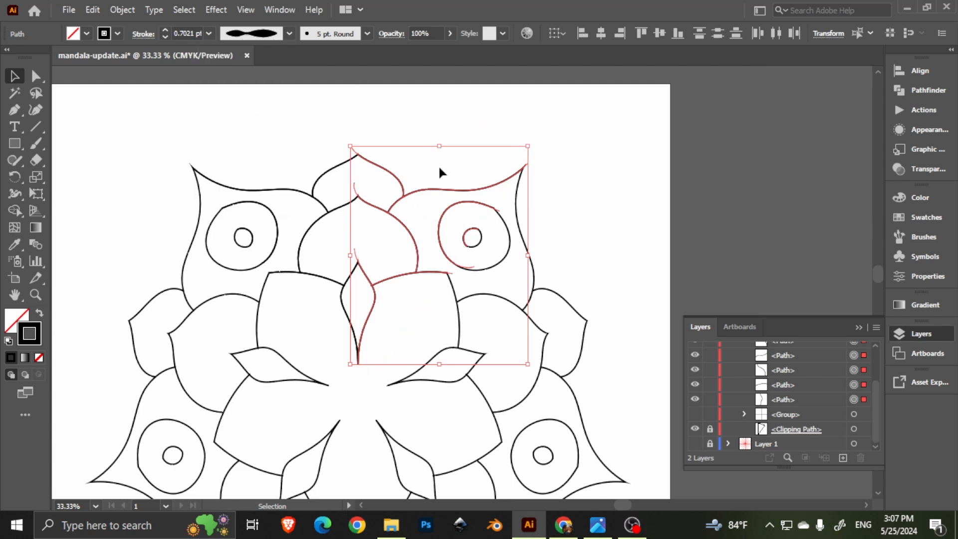
Step: Replace the brush on the uppermost outer petal's source stroke with the Basic brush
left_click(398, 179)
left_click(391, 177)
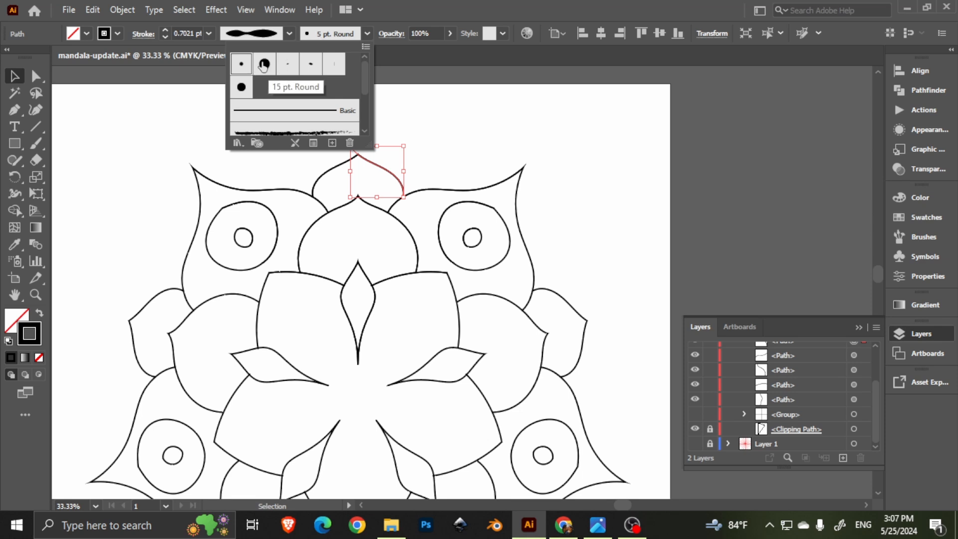
left_click(237, 66)
left_click(311, 36)
left_click(313, 38)
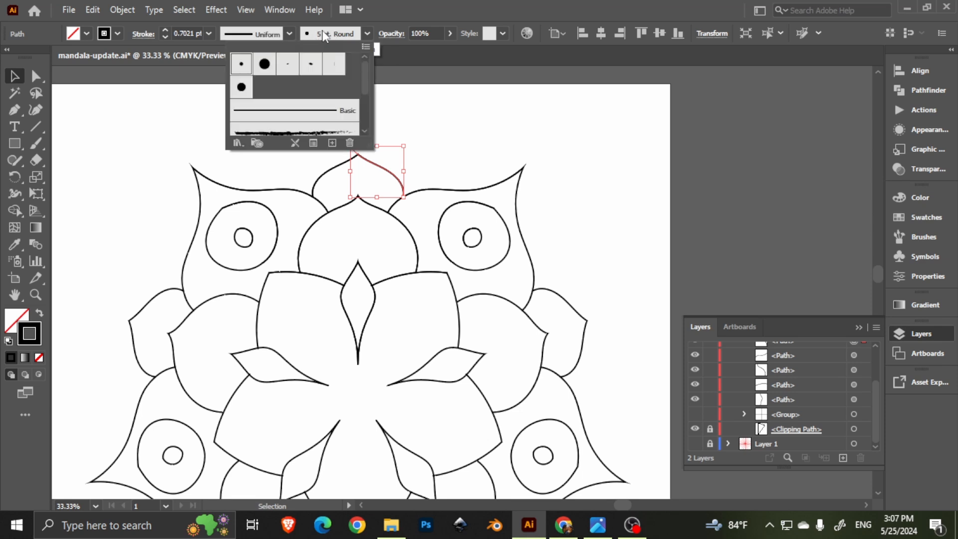
left_click(279, 106)
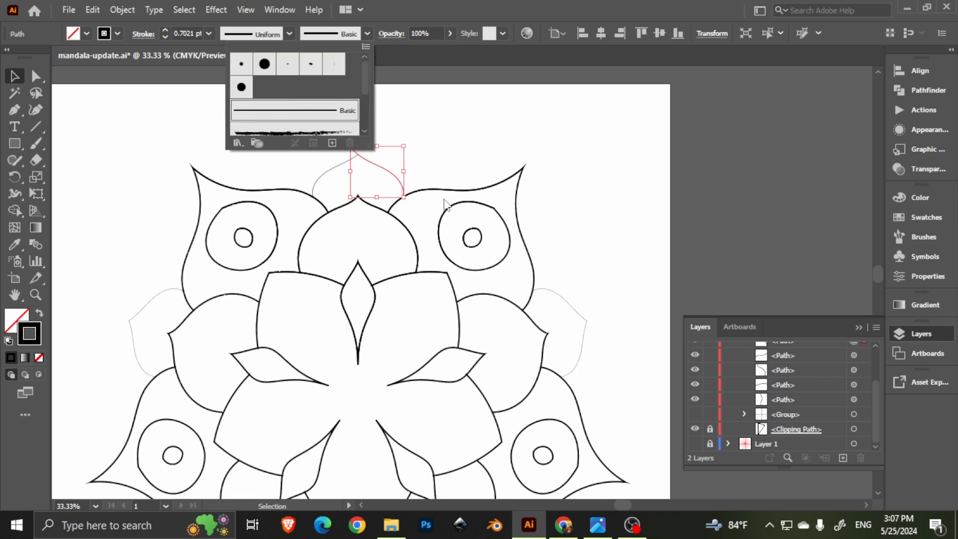
Step: Select all of the mandala's source strokes and give them the Basic brush
key("ctrl+a")
key("ctrl+a")
left_click(328, 44)
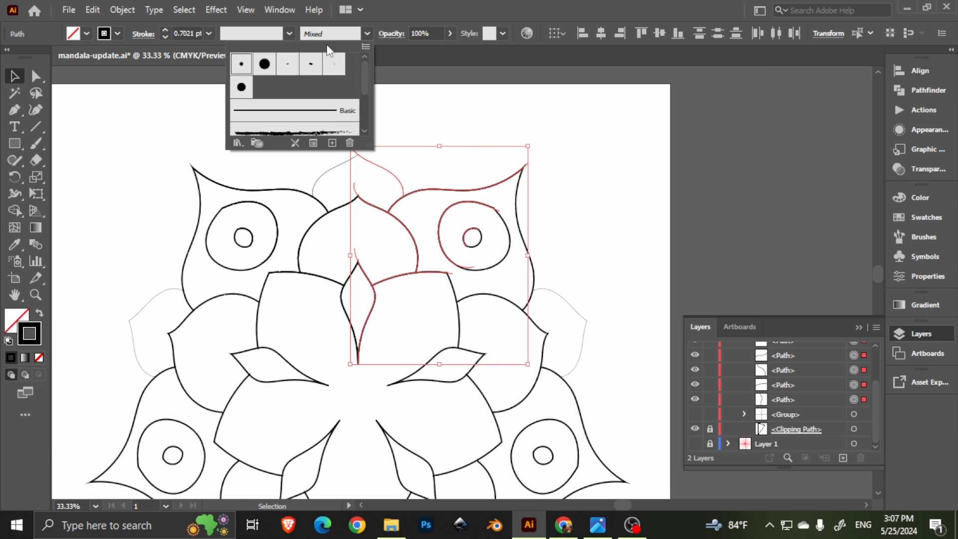
left_click(245, 65)
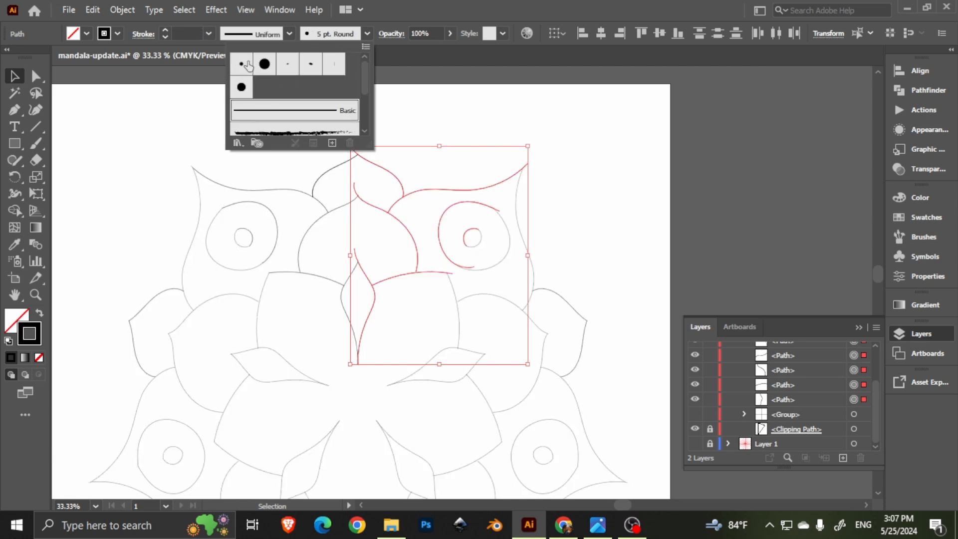
Step: Raise the stroke weight of all selected mandala strokes to 4 pt
left_click(250, 38)
left_click(250, 37)
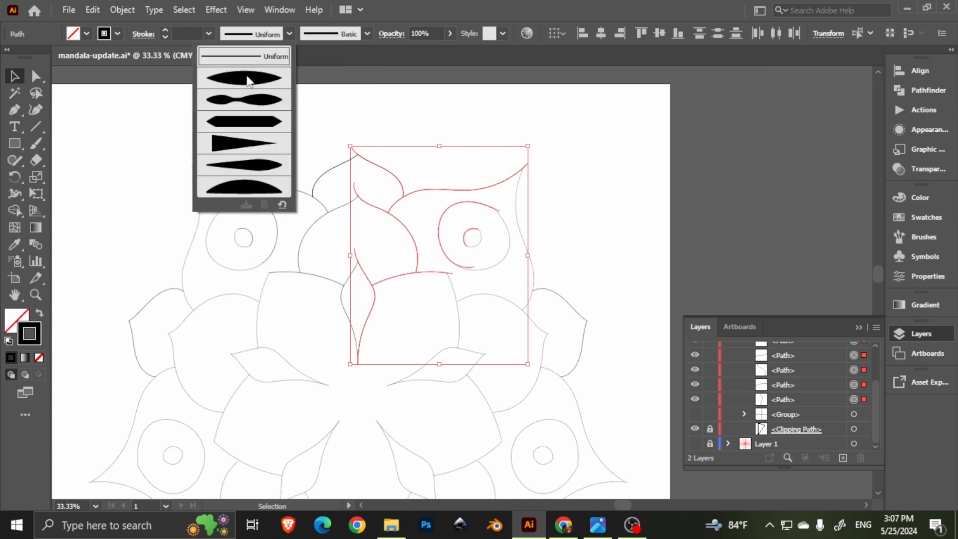
left_click(165, 31)
left_click(165, 31)
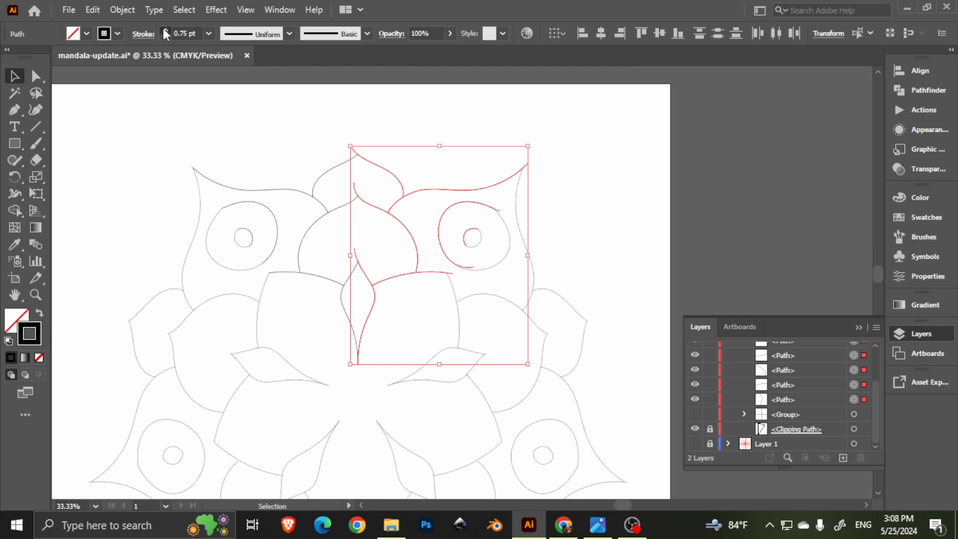
left_click(165, 30)
left_click(166, 30)
Step: Apply the double-bulge variable width profile to the 4 pt strokes and clear the selection
left_click(234, 37)
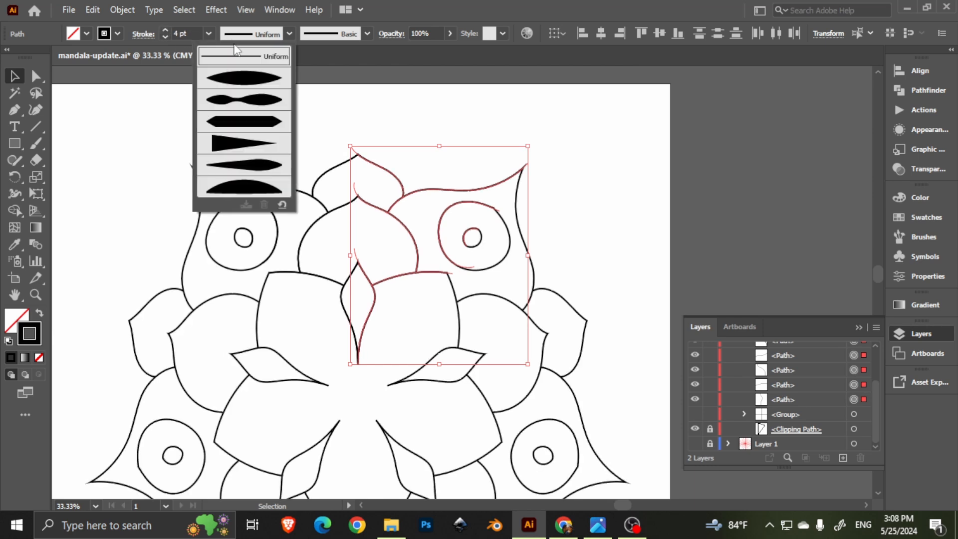
left_click(242, 100)
left_click(632, 217)
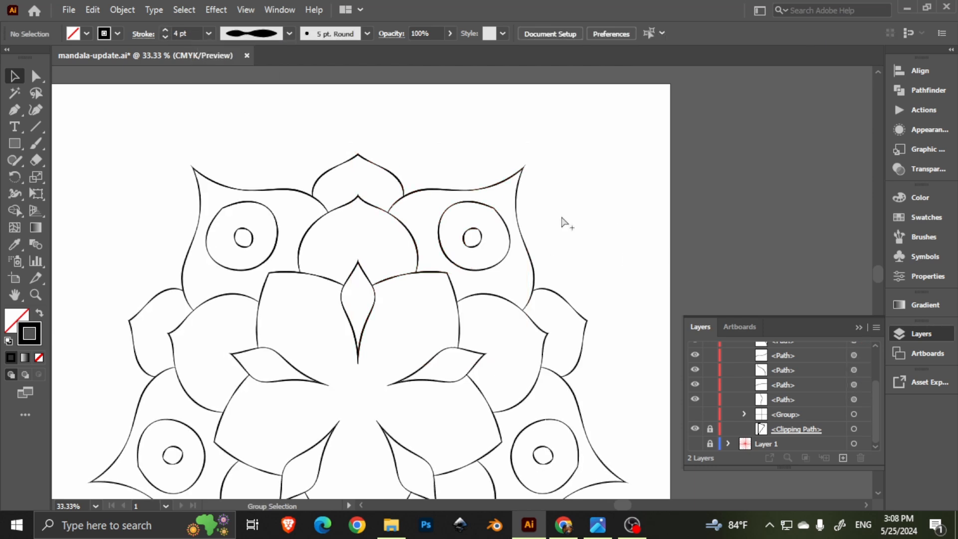
scroll(561, 218, "down", 1)
left_click_drag(544, 243, 554, 205)
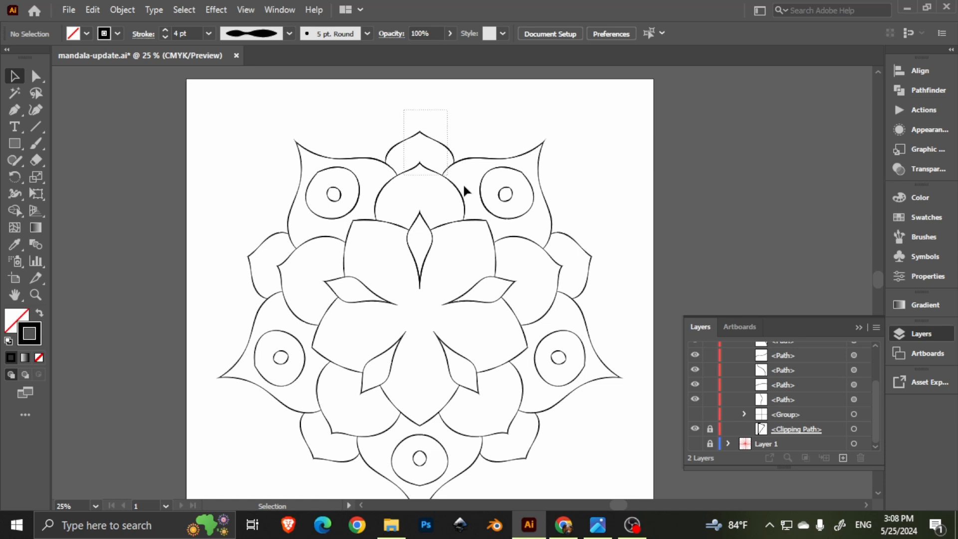
Step: Reselect the mandala's strokes and apply the triangular width profile that tapers to one end
left_click_drag(463, 186, 384, 102)
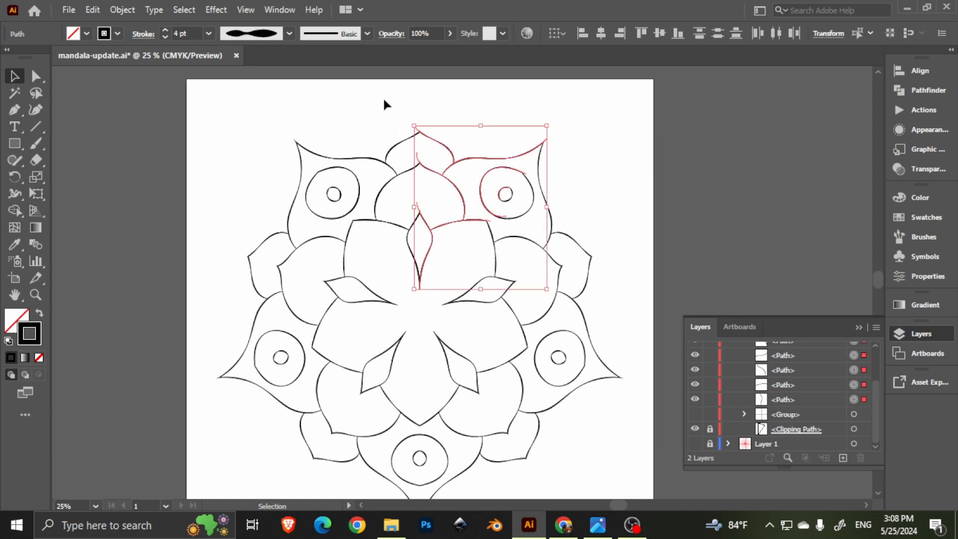
left_click(313, 35)
left_click(289, 33)
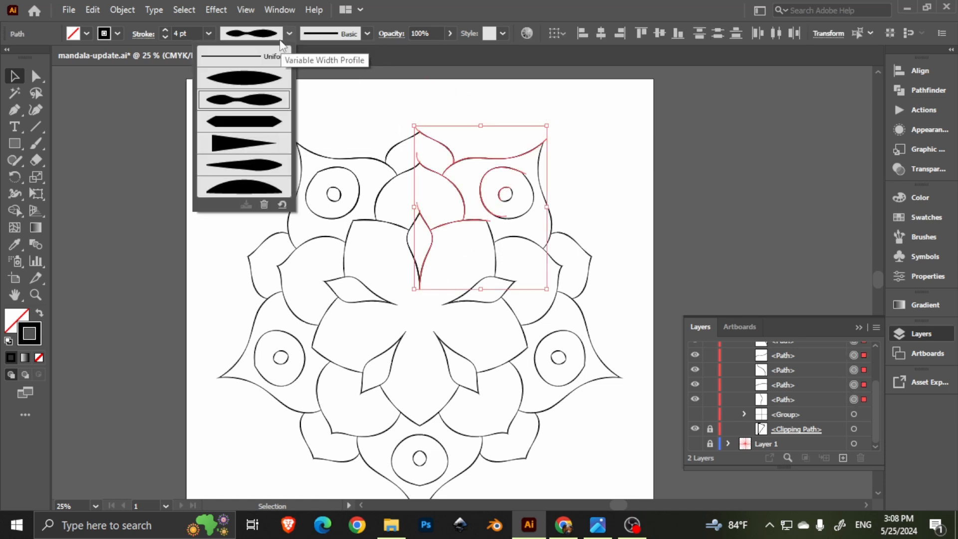
left_click(248, 144)
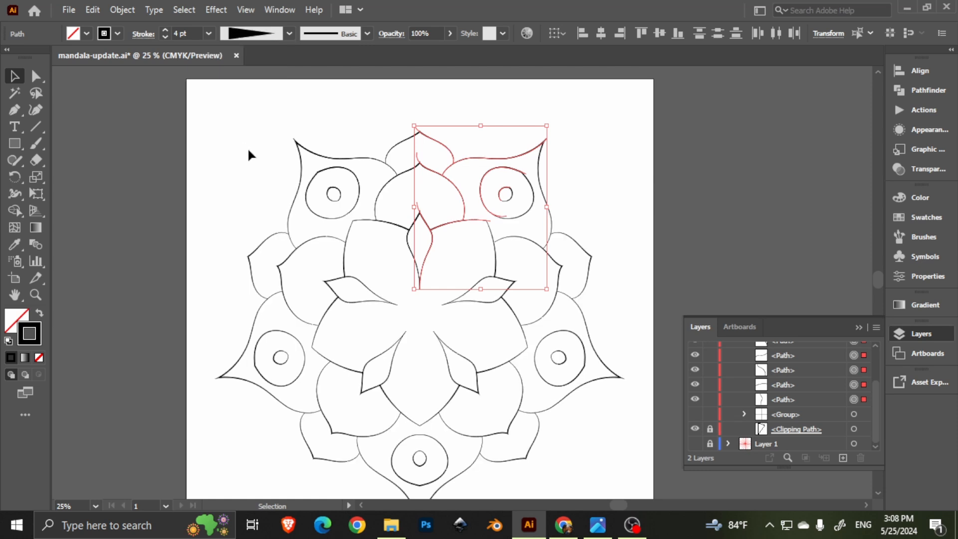
left_click(593, 185)
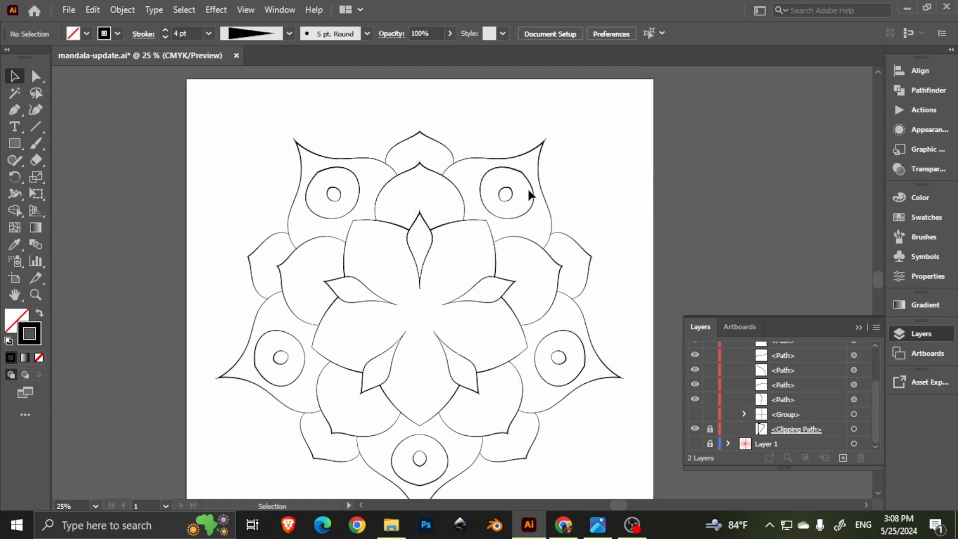
Step: Return the mandala's strokes to the Uniform width profile and clear the selection
left_click_drag(466, 98, 581, 183)
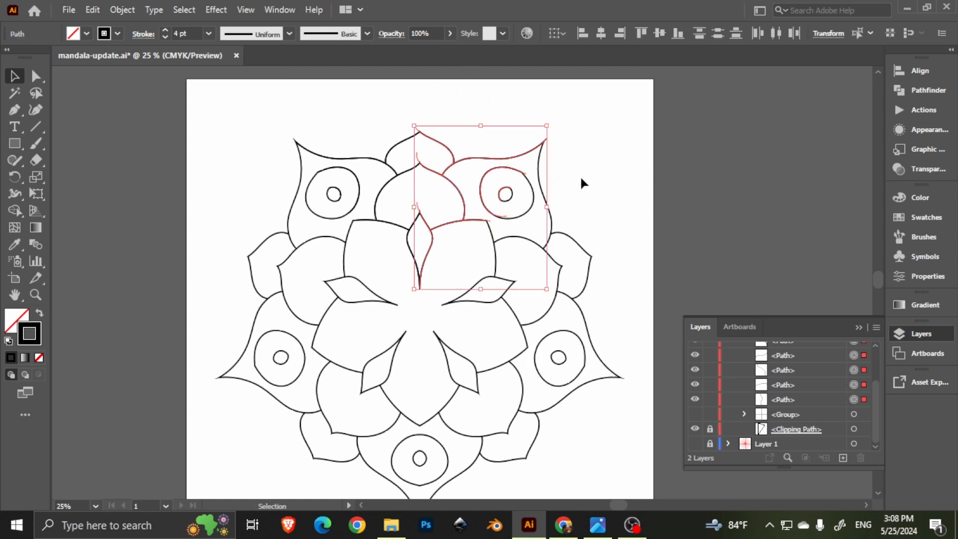
left_click(603, 199)
scroll(603, 199, "down", 2)
scroll(602, 209, "up", 1)
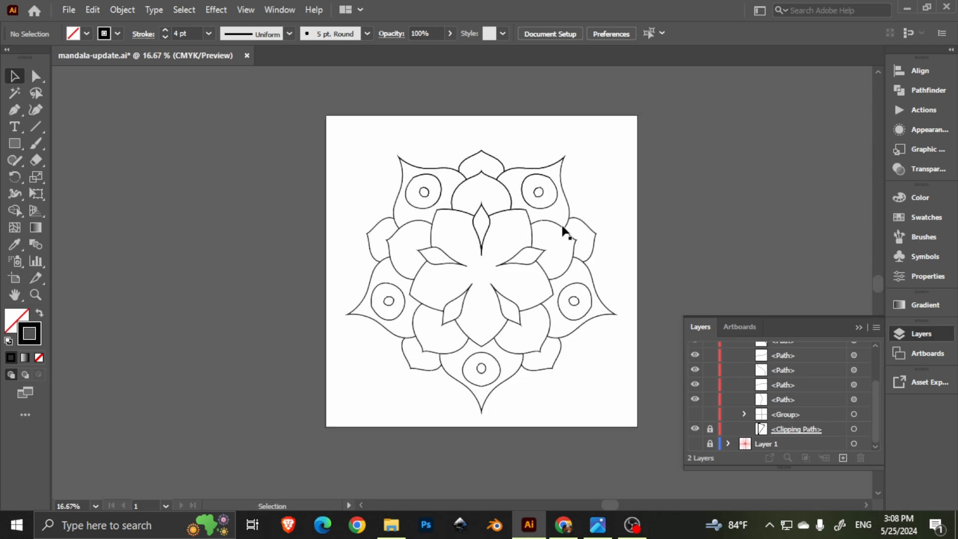
Step: Collapse, hide and lock Layer 2, and add a new layer above it
scroll(746, 381, "up", 5)
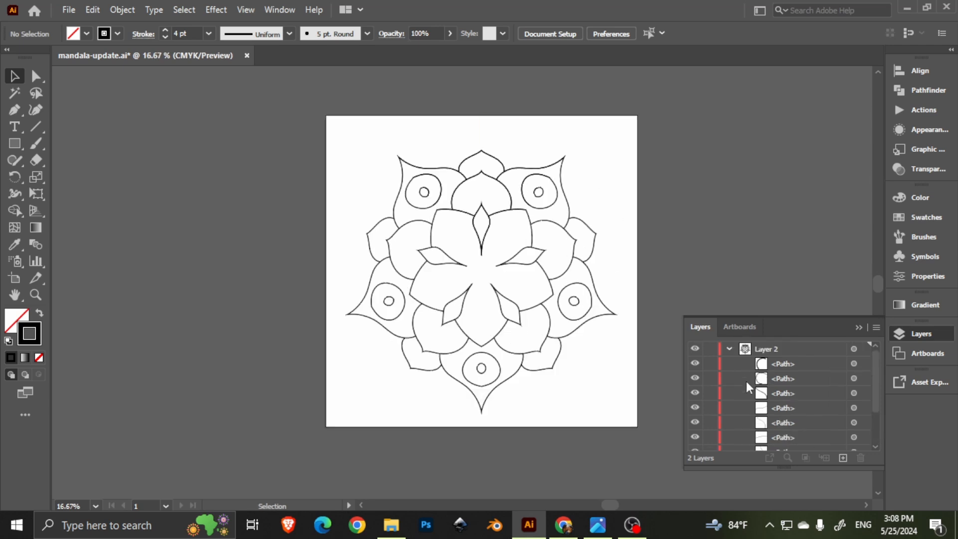
left_click(729, 348)
left_click(695, 349)
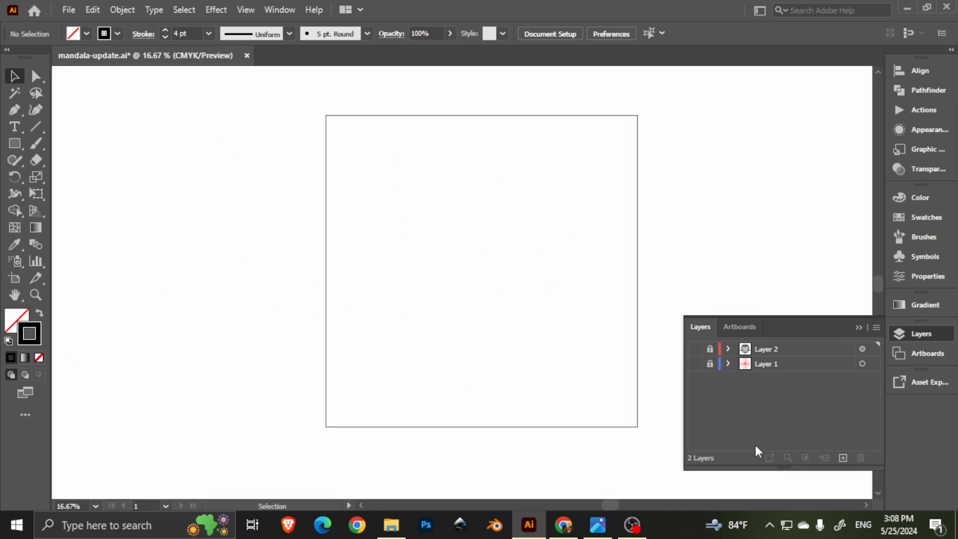
left_click(842, 457)
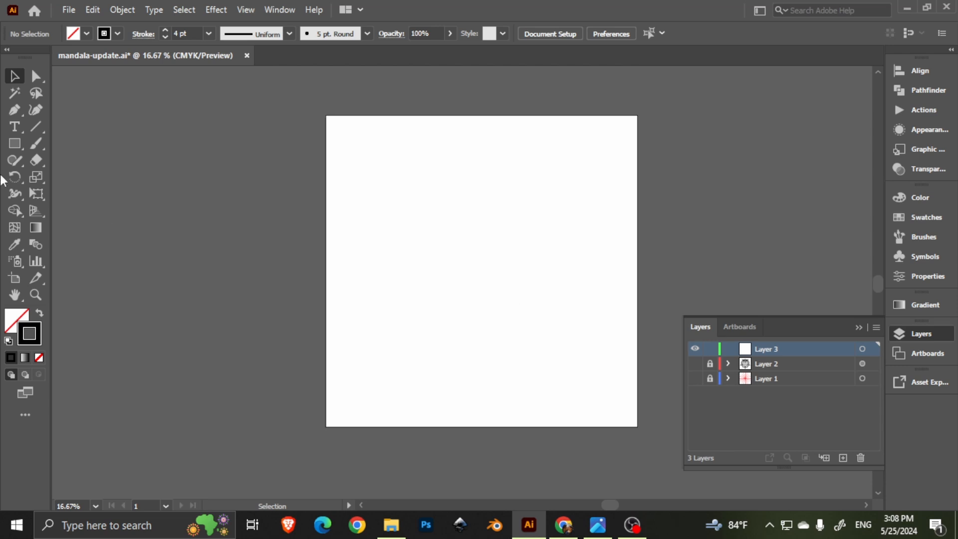
Step: Draw a horizontal line extending past both sides of the artboard and centre it on the artboard
left_click(37, 127)
left_click_drag(241, 248, 739, 248)
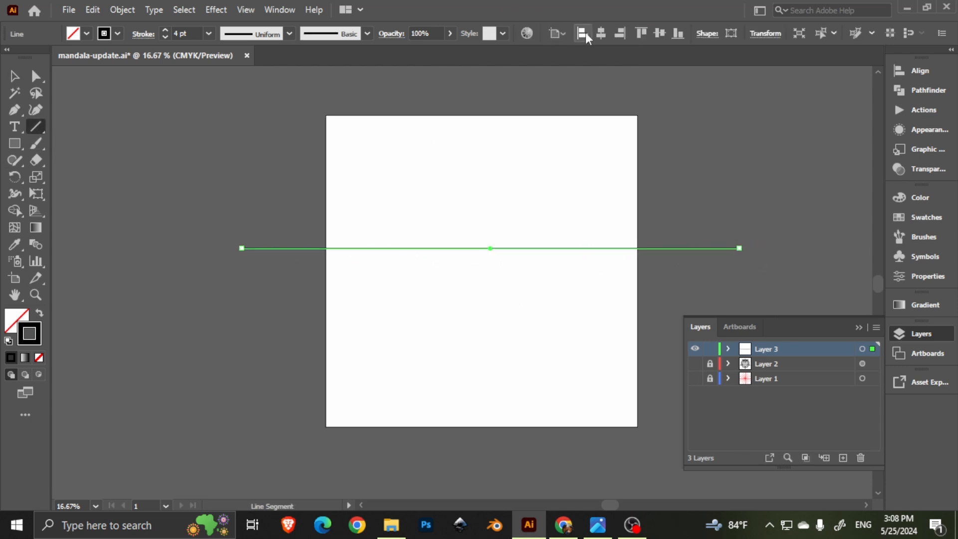
left_click(659, 33)
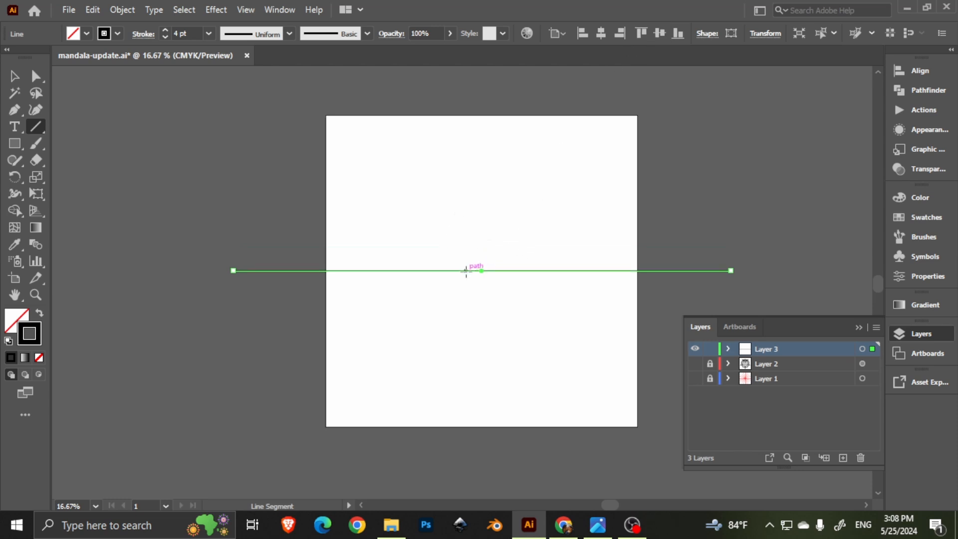
Step: Create a copy of the horizontal line rotated 90° about its centre
key("r")
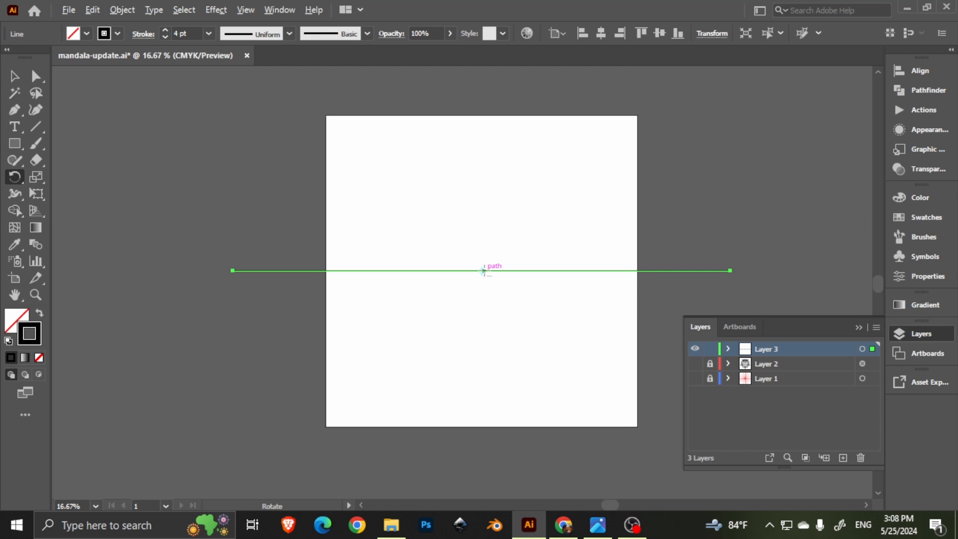
left_click(481, 270, "alt")
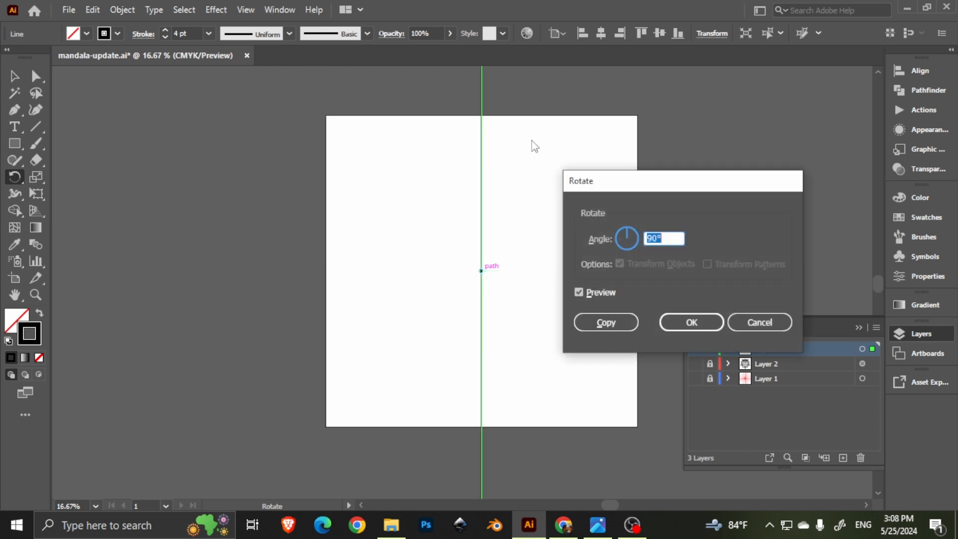
left_click(607, 319)
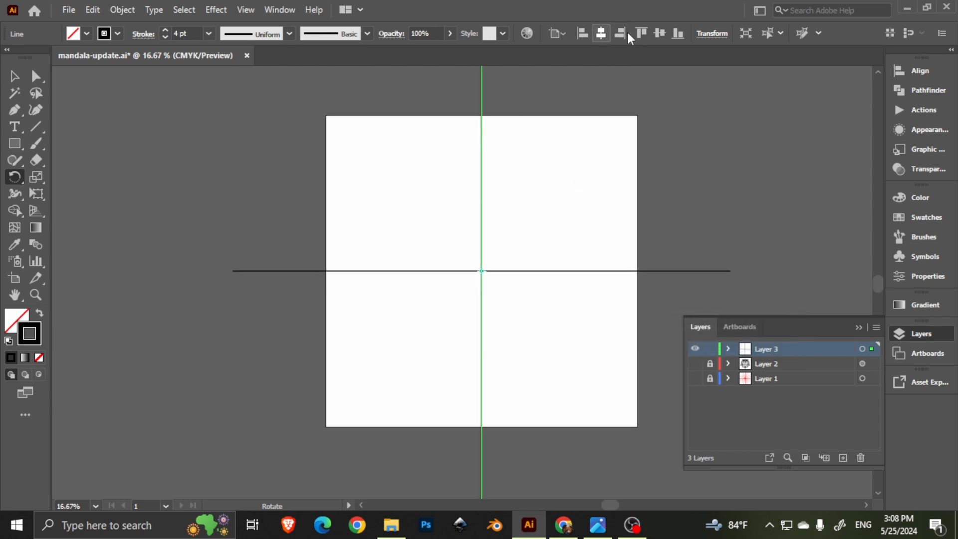
Step: Select both crossing lines, target Layer 3 as a whole and expand its contents
key("v")
left_click_drag(393, 205, 482, 271)
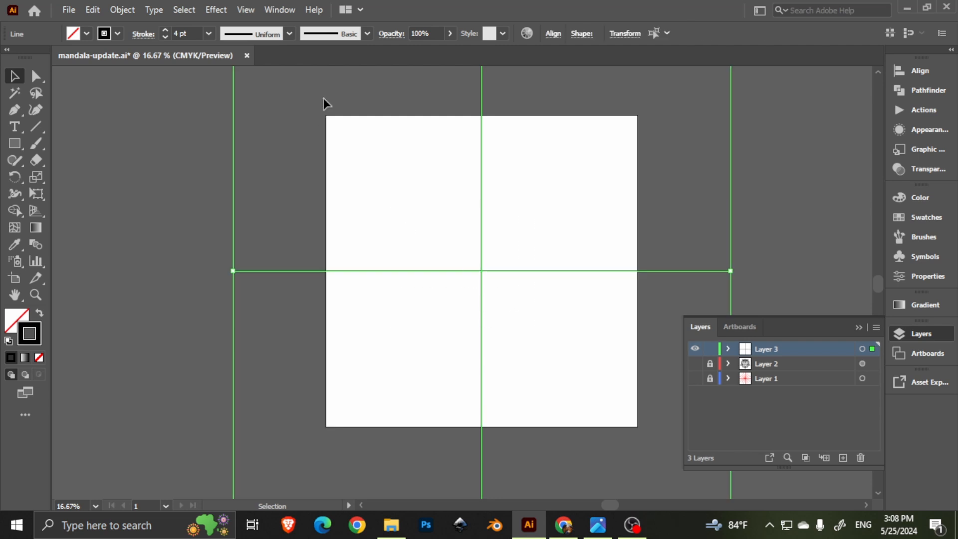
left_click(216, 9)
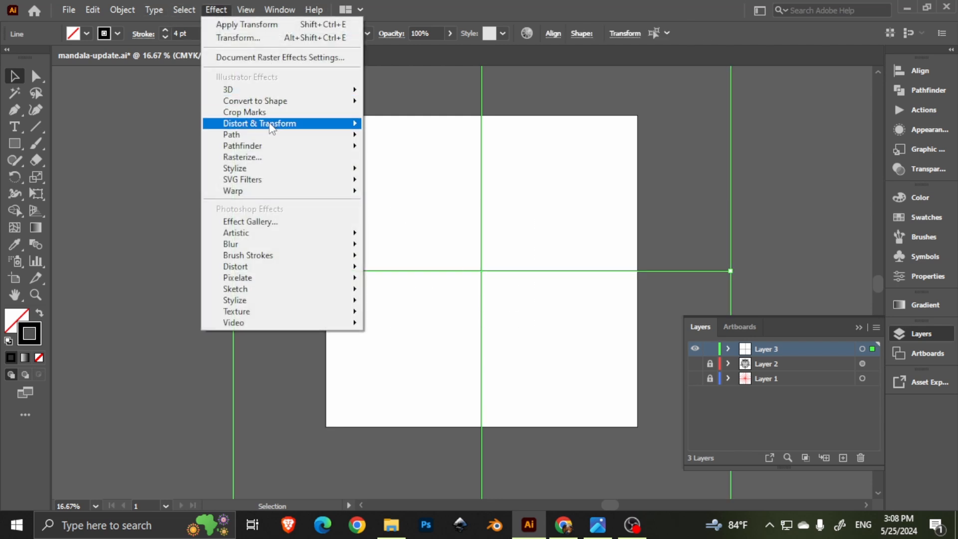
mouse_move(348, 126)
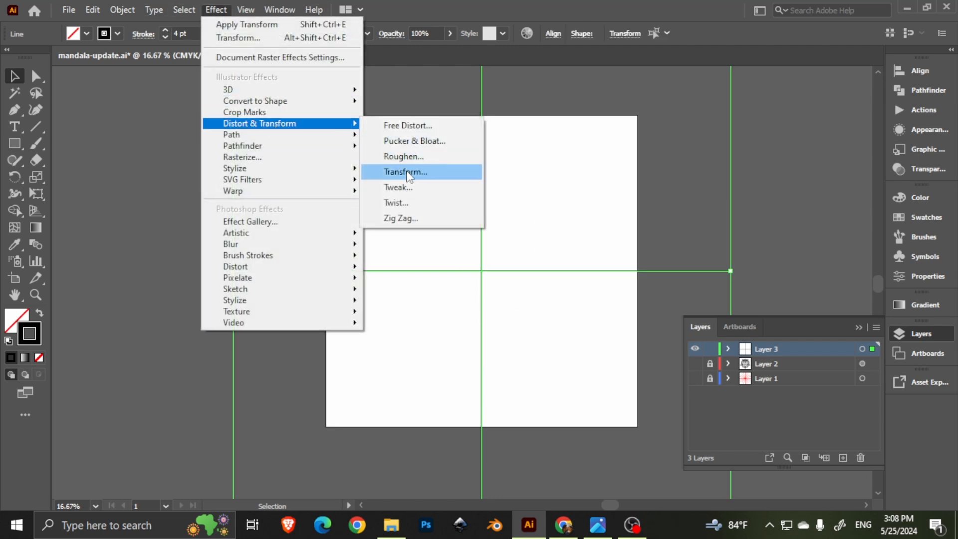
left_click(785, 363)
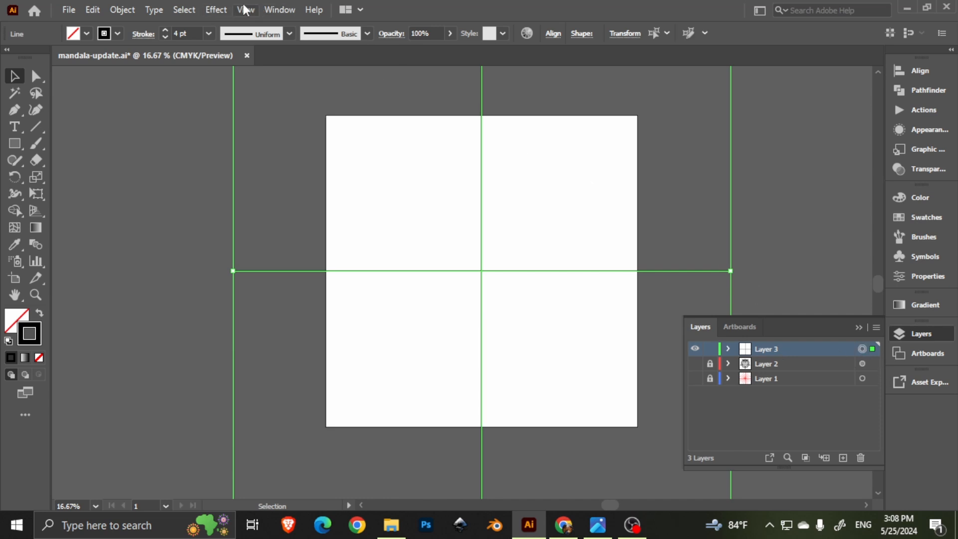
left_click(216, 10)
mouse_move(279, 128)
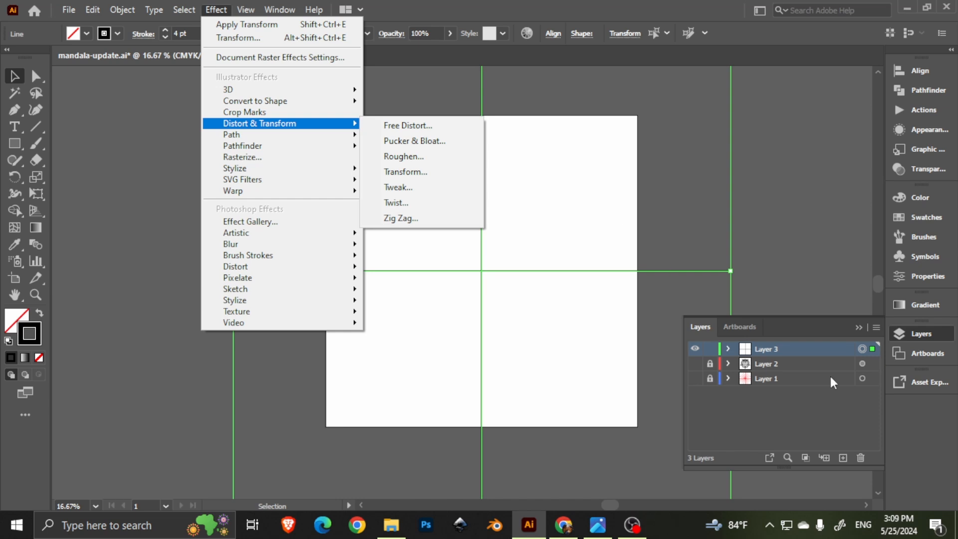
left_click(719, 346)
left_click(727, 349)
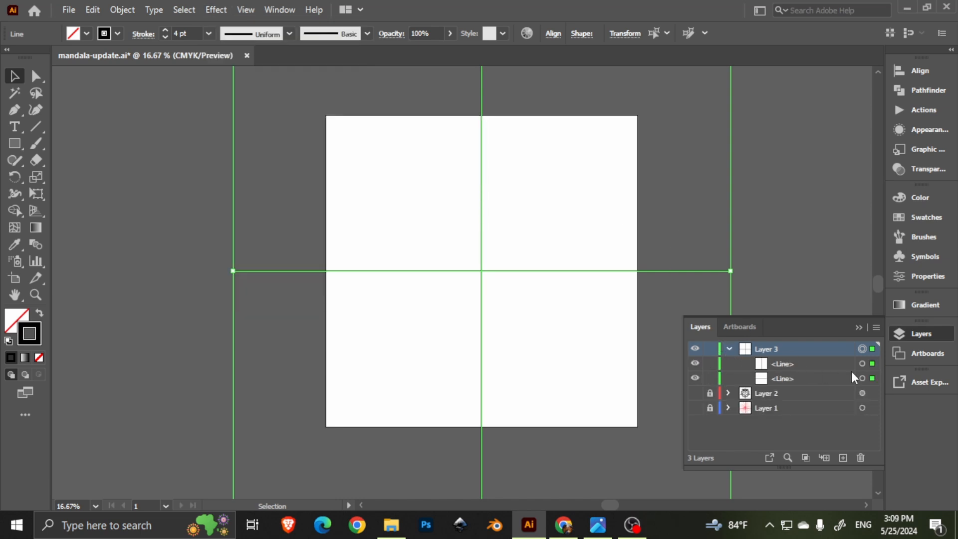
Step: Apply a Transform effect to Layer 3 with a rotation angle of 360/4 and 4 copies
left_click(216, 10)
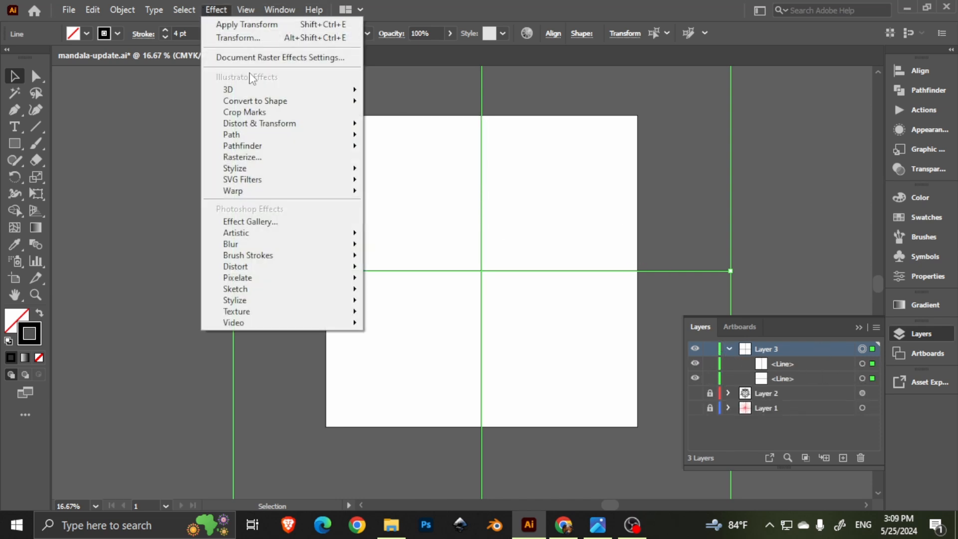
mouse_move(297, 129)
left_click(406, 172)
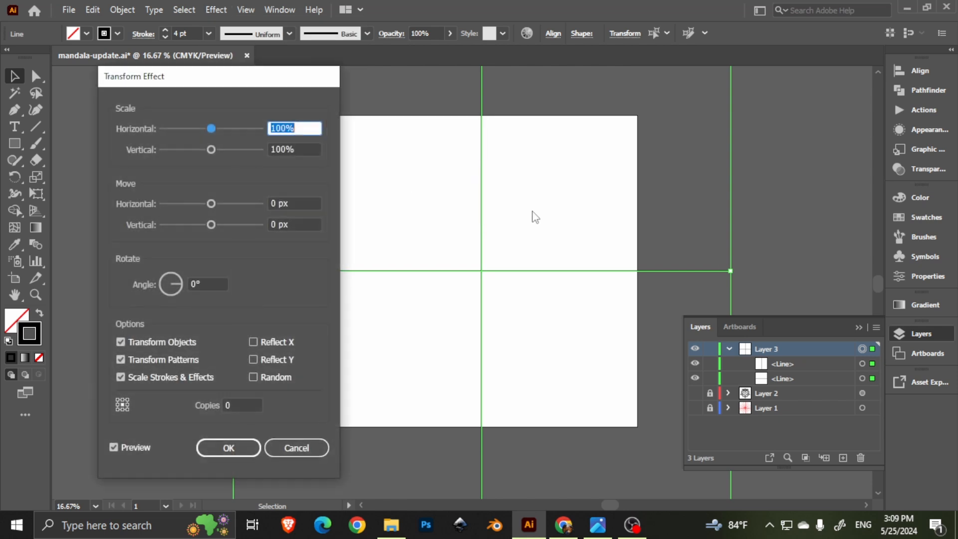
left_click(205, 282)
type("360/4")
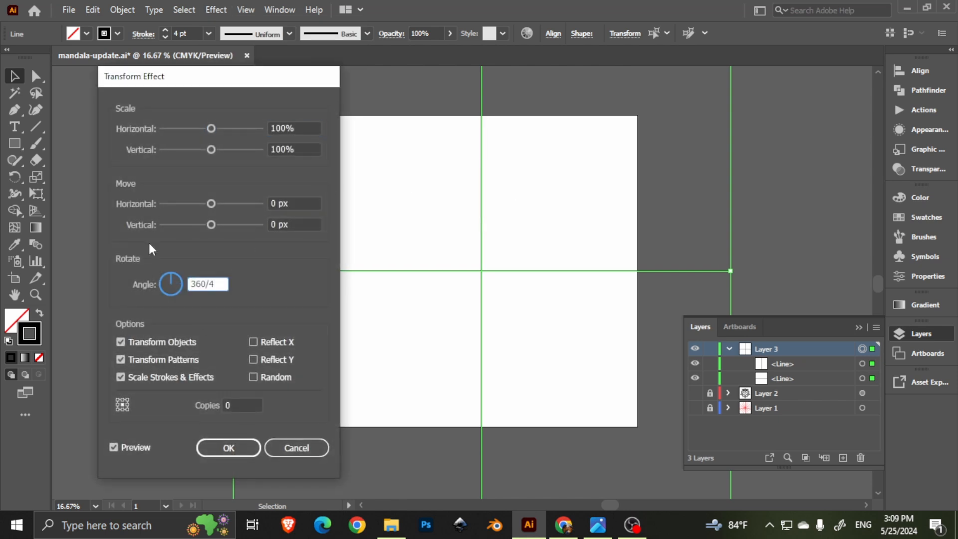
key("Tab")
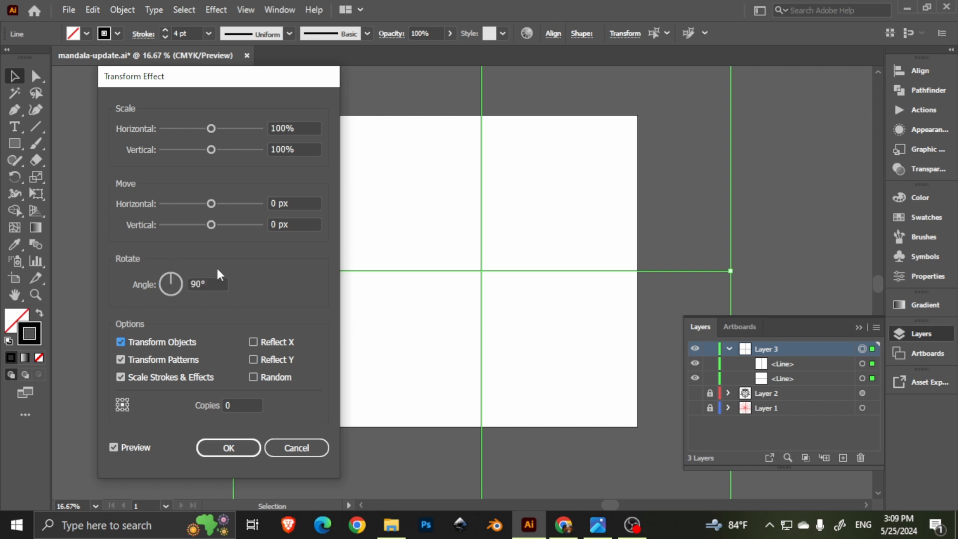
left_click(227, 403)
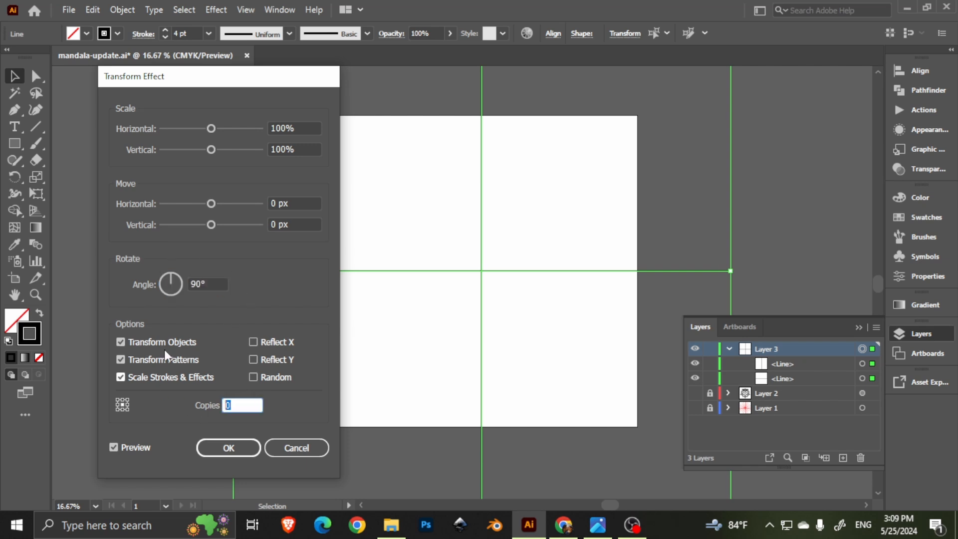
type("4")
left_click(228, 447)
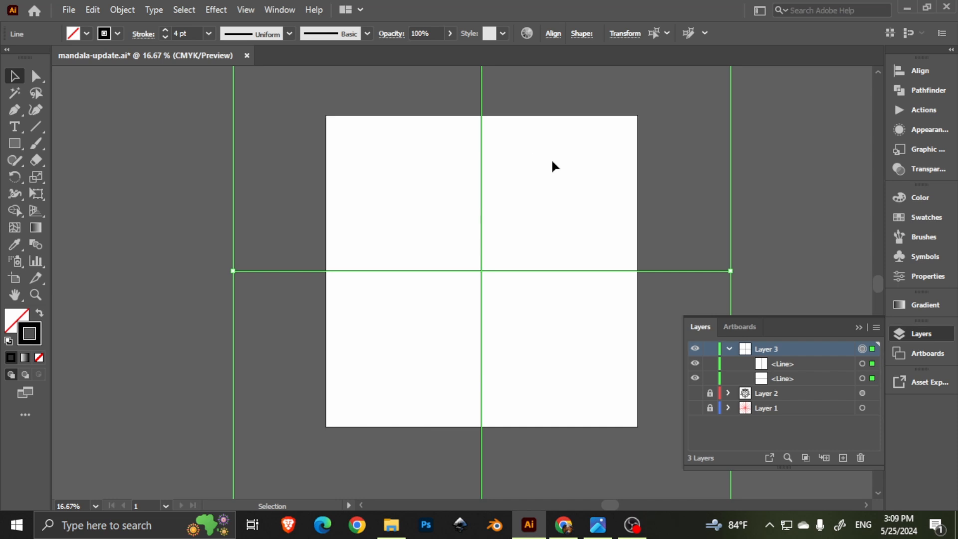
Step: Clear the selection and paint an S-shaped Paintbrush curve from above the centre, across the vertical line, to just below the horizontal line
scroll(550, 159, "down", 1)
left_click_drag(594, 131, 561, 179)
key("r")
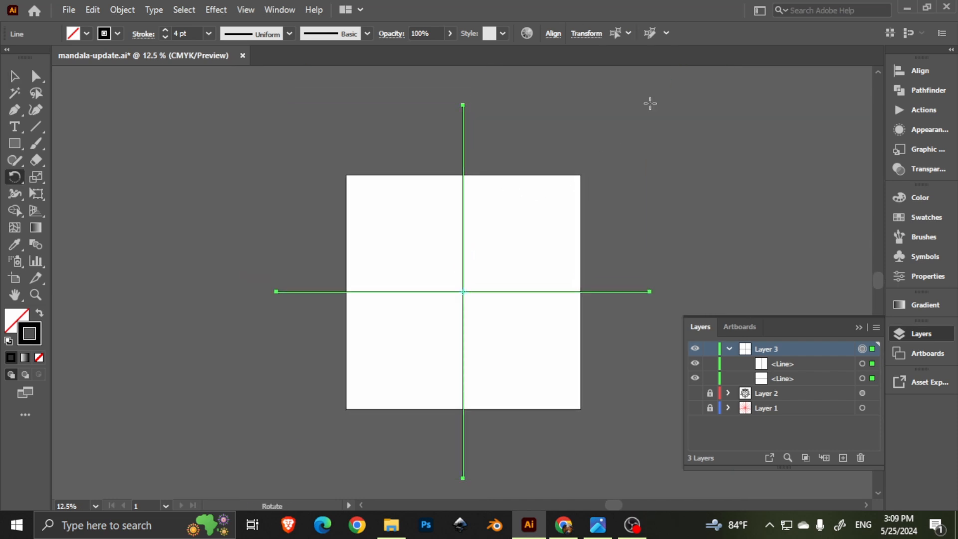
left_click_drag(644, 103, 589, 179)
key("v")
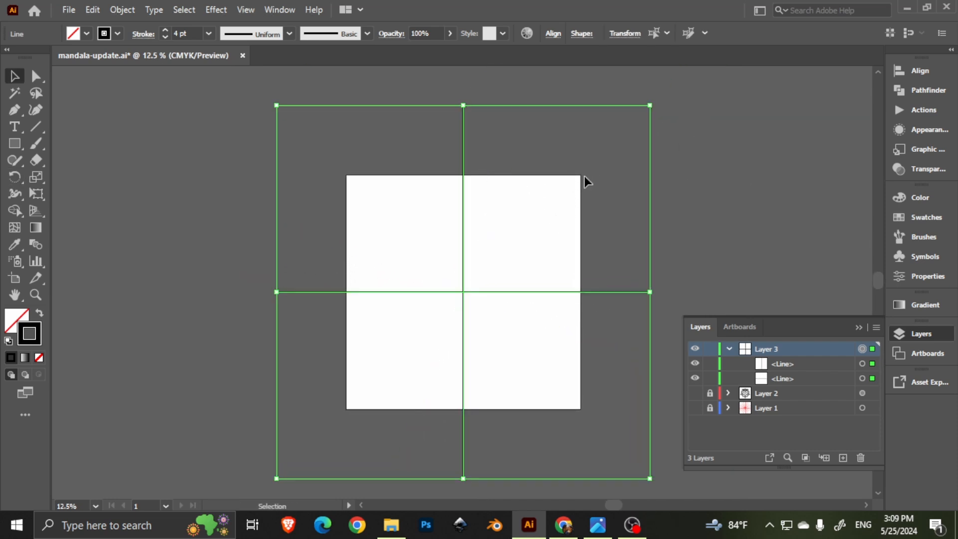
left_click(534, 202)
left_click(31, 144)
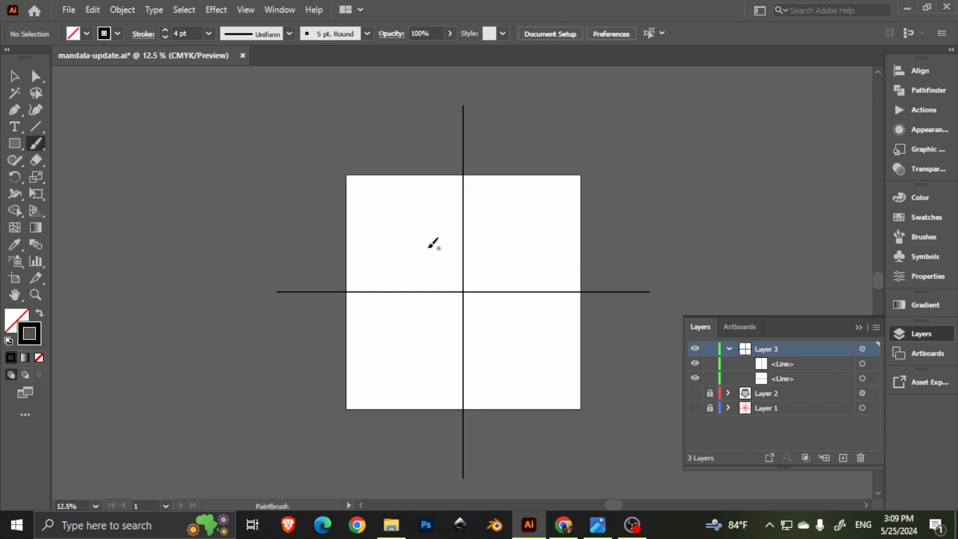
mouse_move(453, 213)
left_mouse_down()
mouse_move(484, 254)
mouse_move(500, 306)
left_mouse_up()
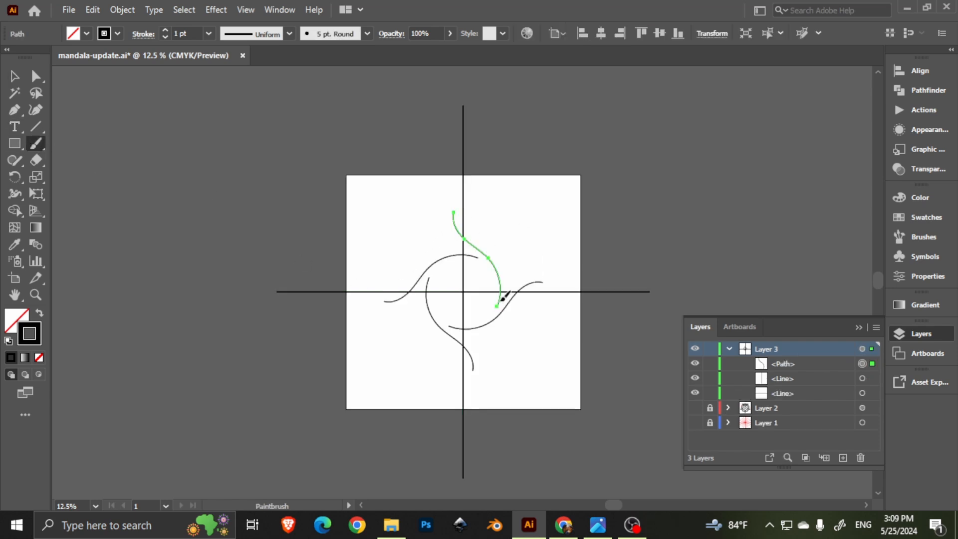
scroll(473, 273, "up", 2)
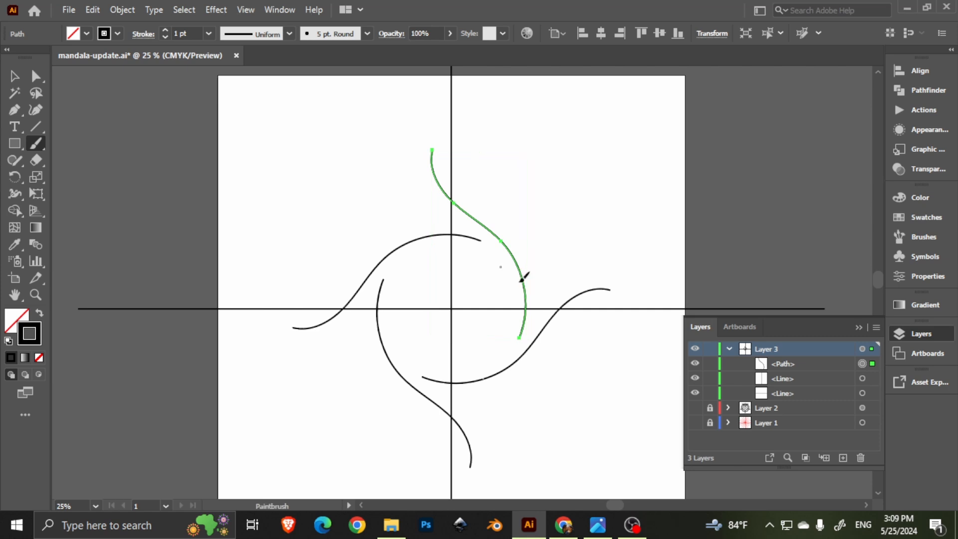
scroll(422, 158, "up", 3)
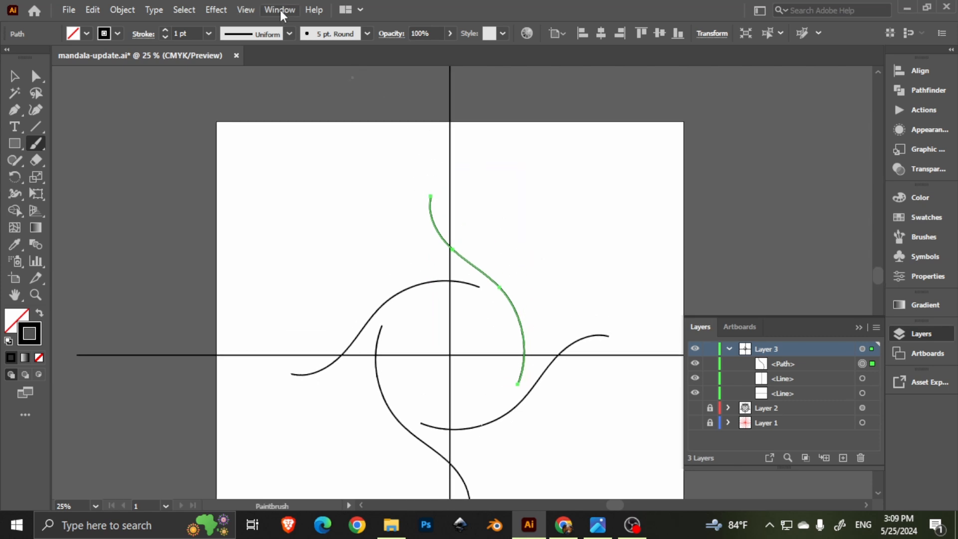
left_click(217, 10)
mouse_move(293, 125)
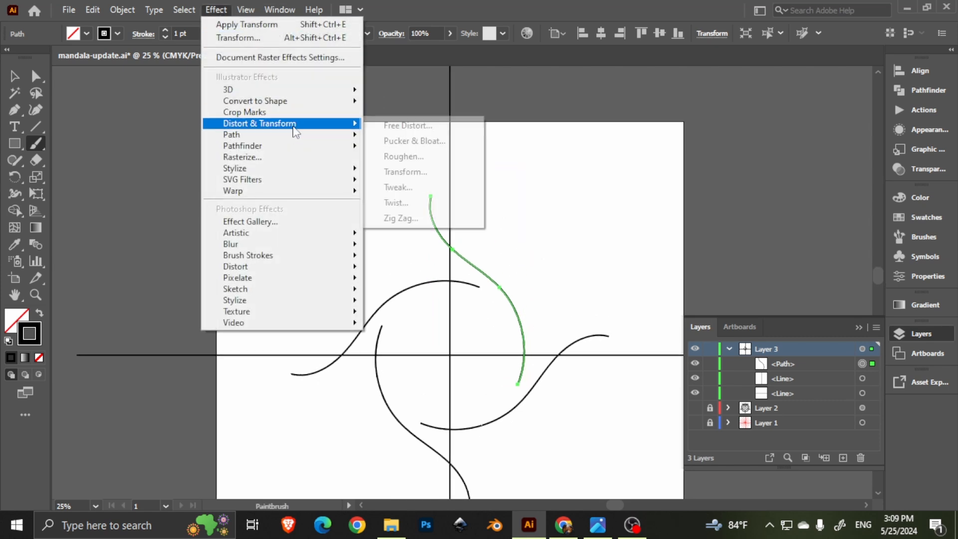
left_click(420, 172)
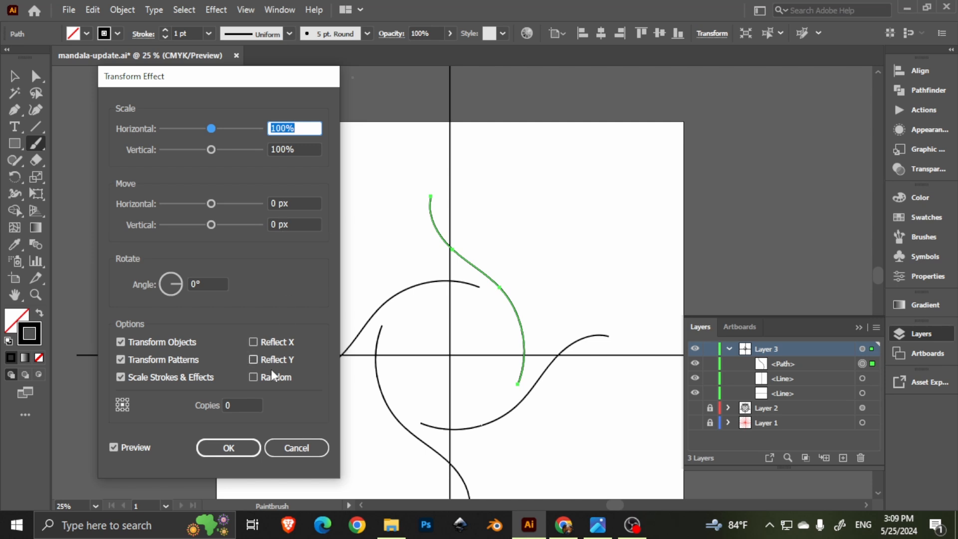
left_click(294, 446)
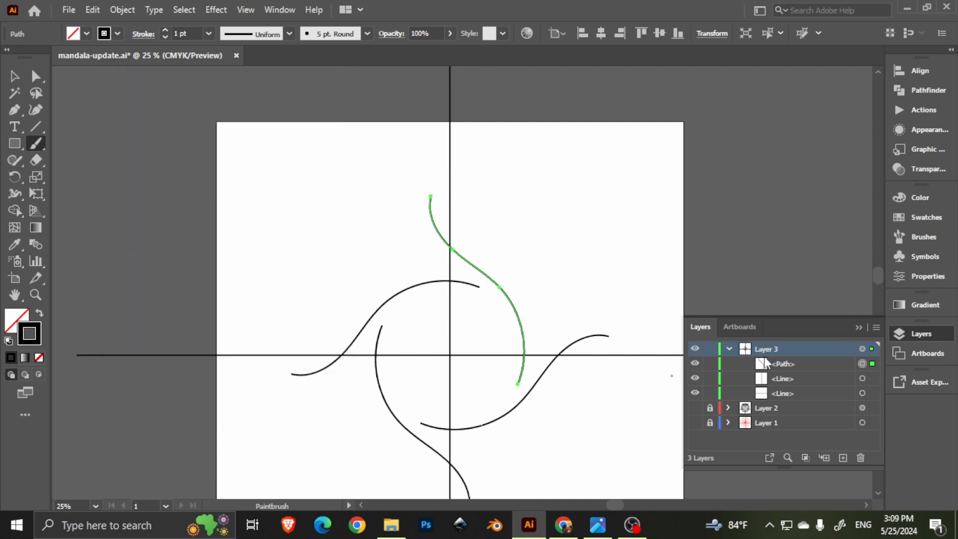
Step: Target Layer 3 and apply another instance of the Transform effect with Reflect X and 1 copy
left_click(861, 349)
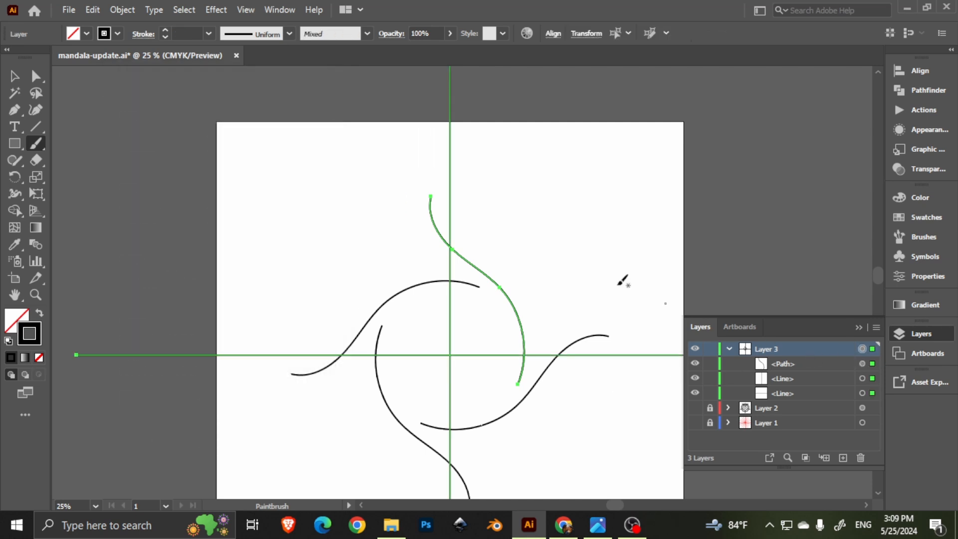
left_click(218, 9)
mouse_move(296, 127)
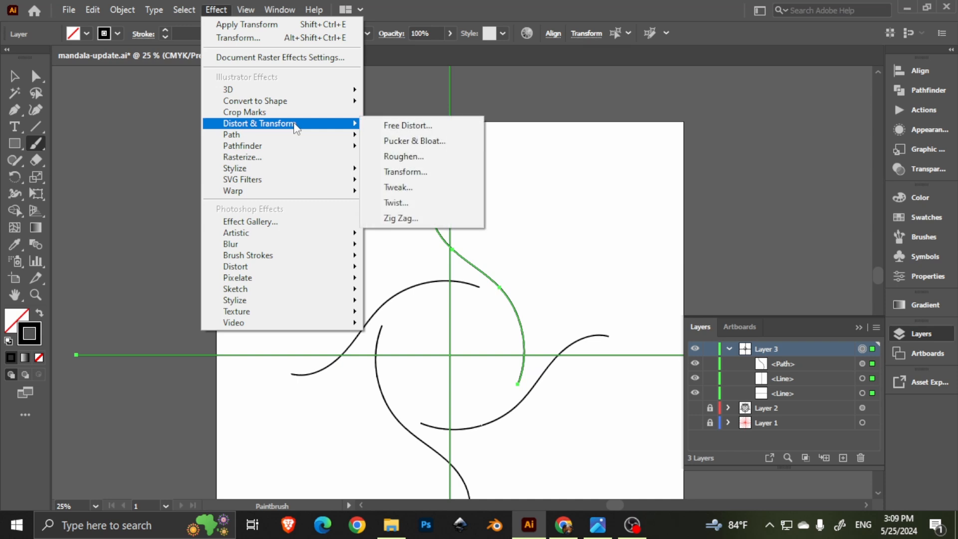
left_click(404, 172)
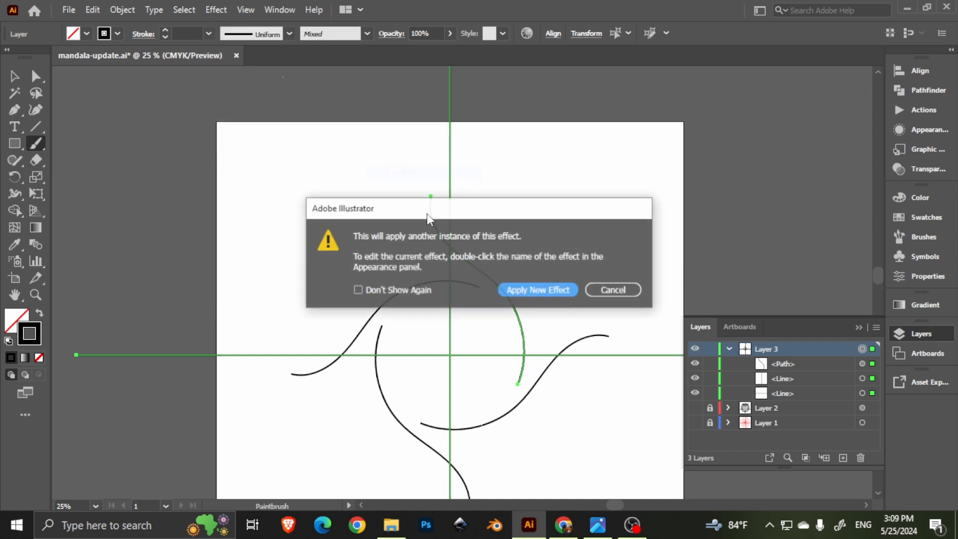
left_click(535, 288)
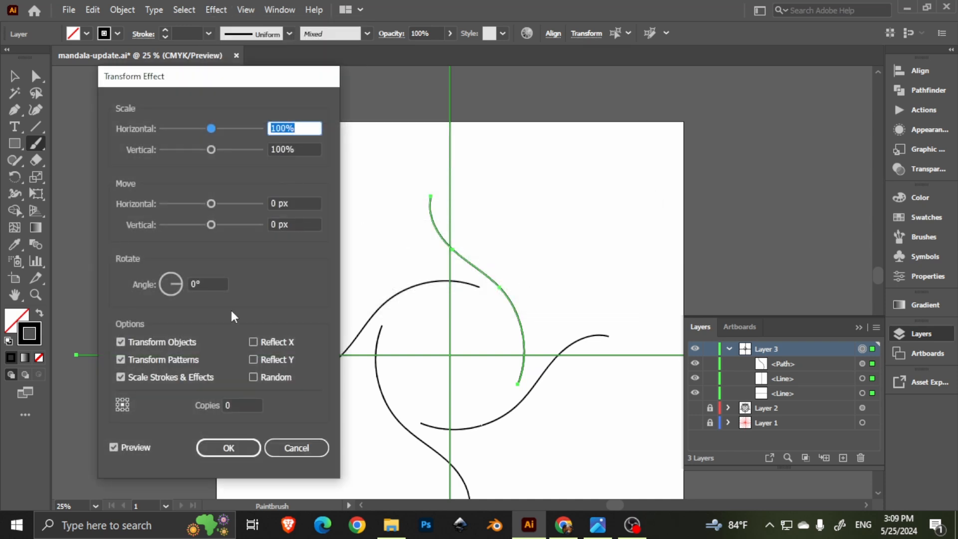
left_click(253, 342)
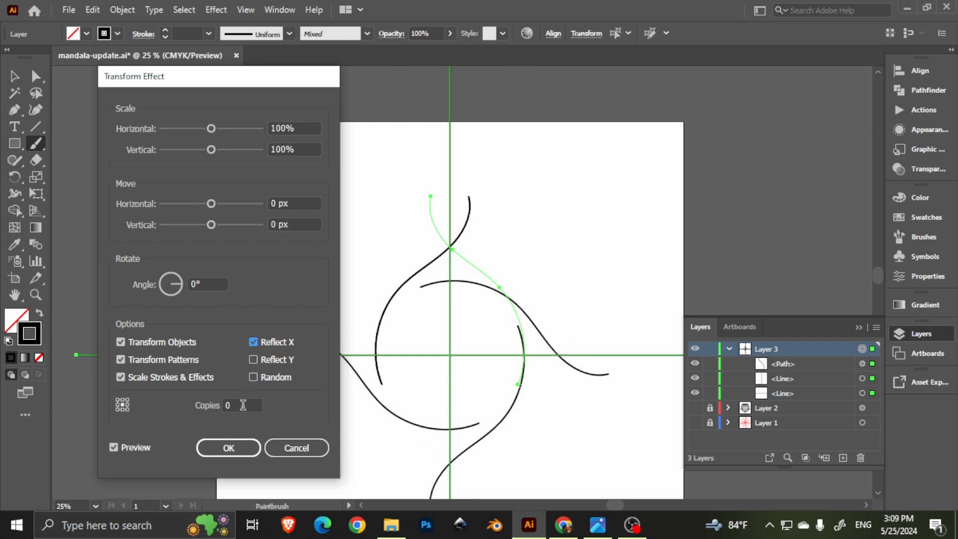
left_click(242, 405)
type("1")
left_click(210, 447)
left_click_drag(604, 250, 505, 220)
left_click_drag(392, 141, 387, 173)
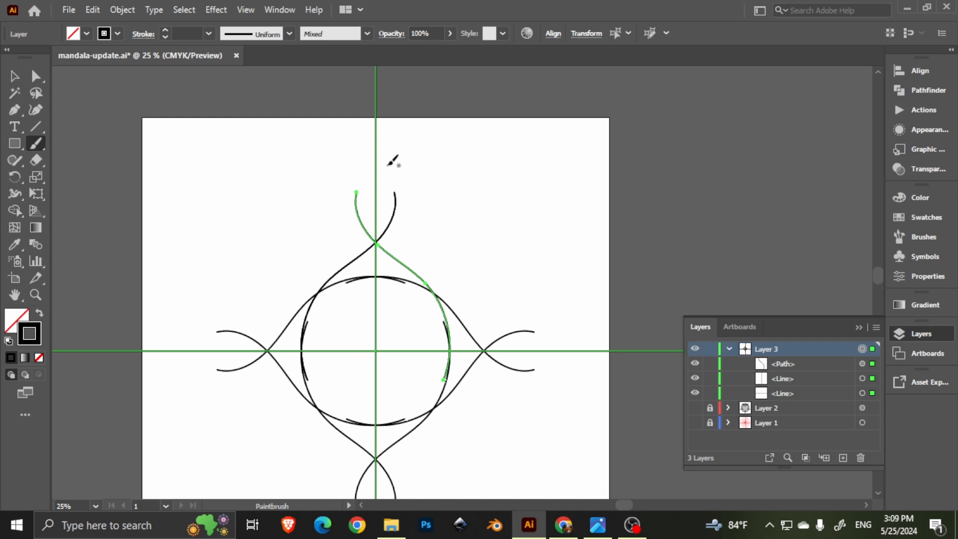
mouse_move(447, 267)
left_mouse_down()
mouse_move(438, 257)
mouse_move(491, 227)
left_mouse_up()
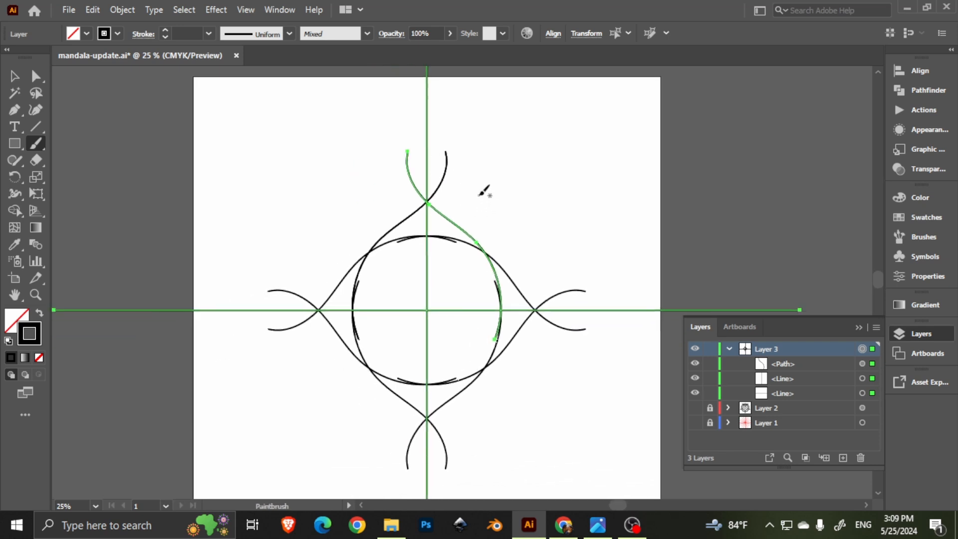
left_click_drag(438, 196, 442, 227)
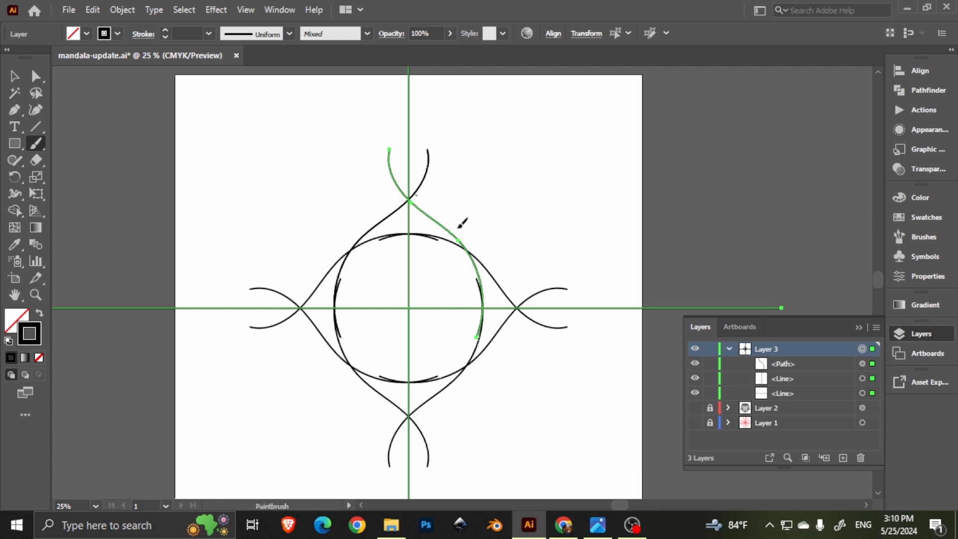
left_click_drag(394, 203, 428, 243)
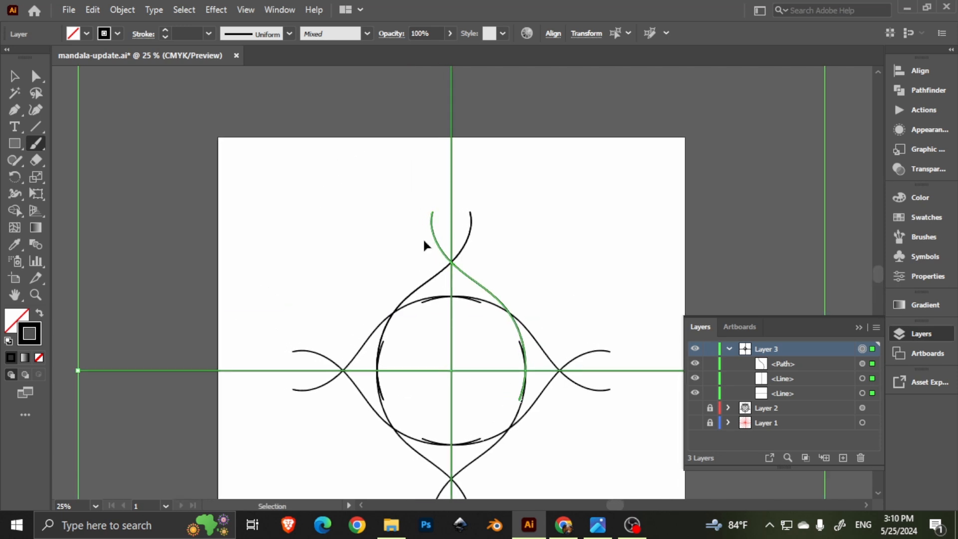
Step: Lock Layer 3's path and lines, then draw a closed Pen triangle joining the vertical line's top end, the centre and the horizontal line's left end
scroll(427, 243, "down", 1)
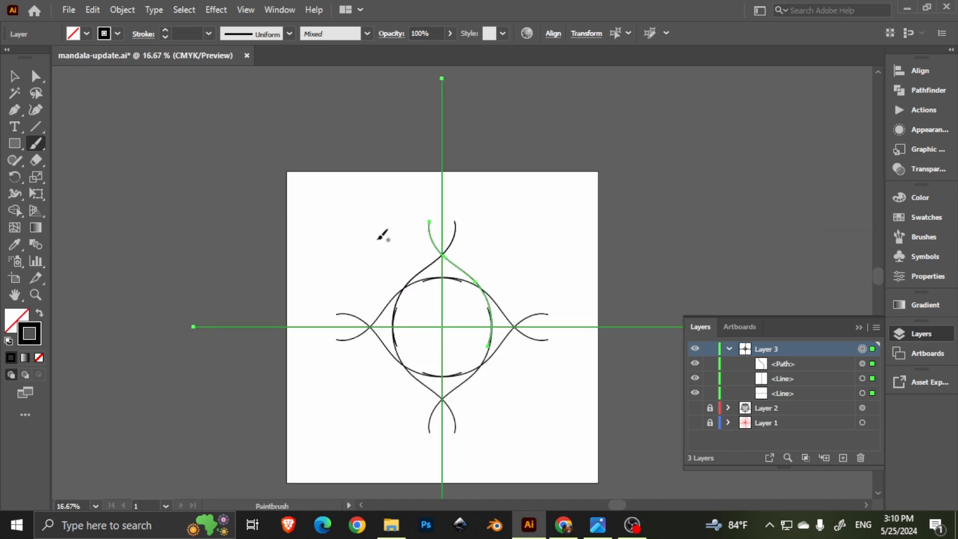
left_click(14, 109)
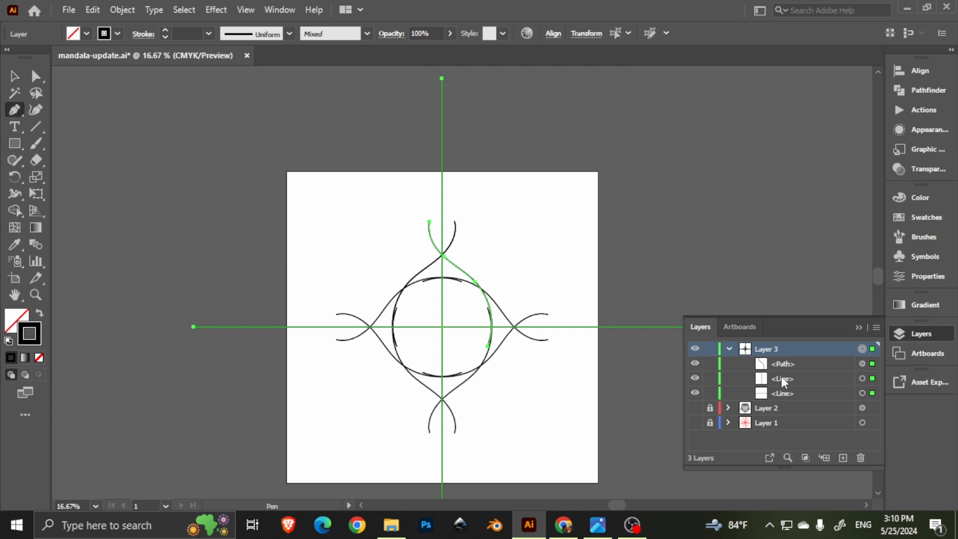
left_click_drag(710, 377, 710, 393)
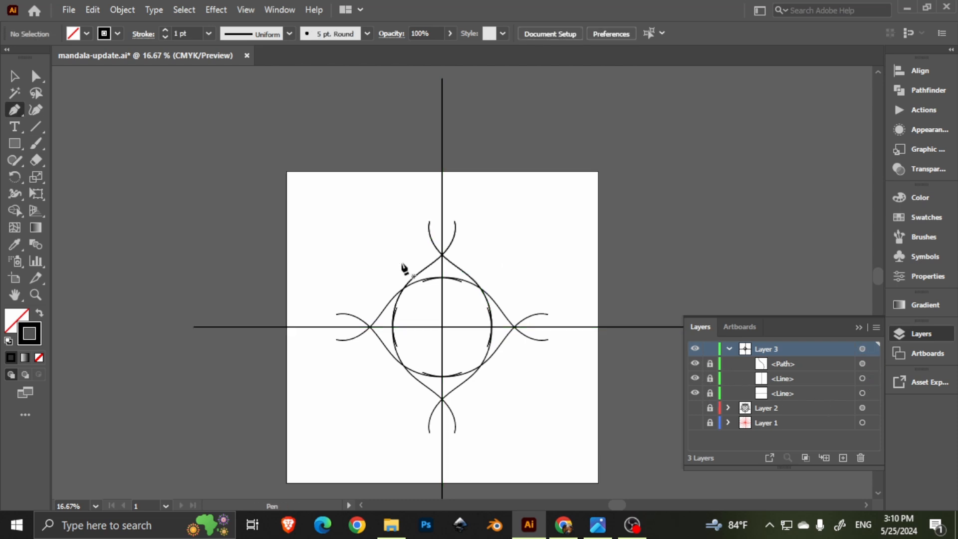
left_click(442, 78)
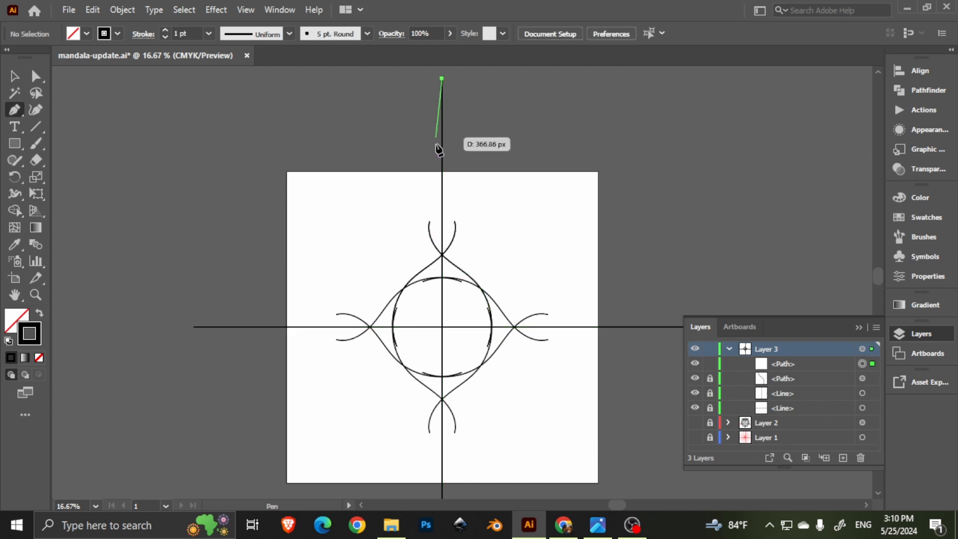
left_click(442, 327)
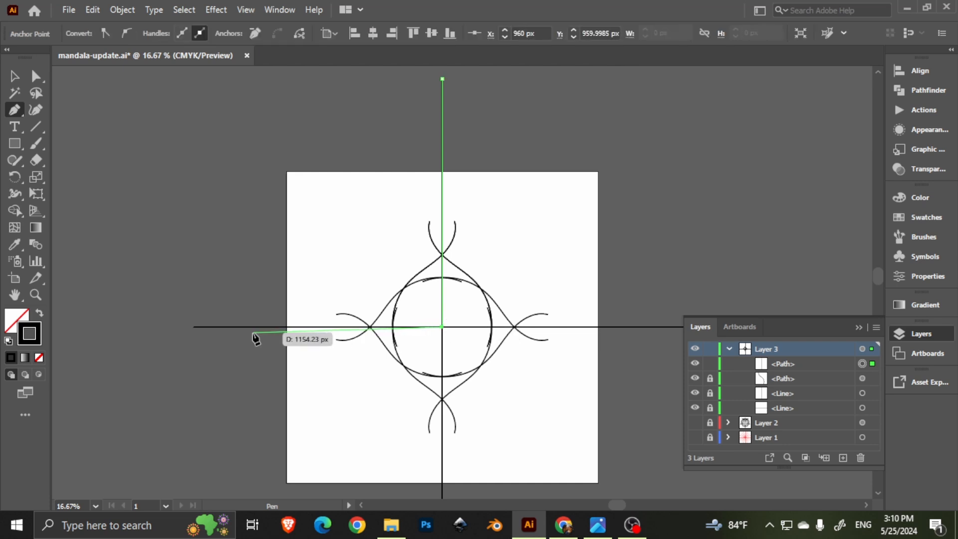
left_click(194, 326)
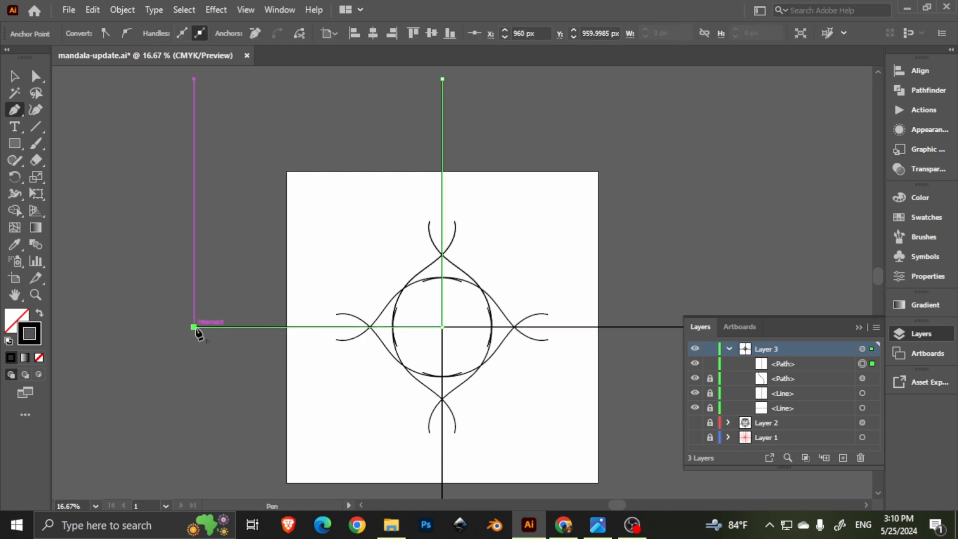
left_click(442, 79)
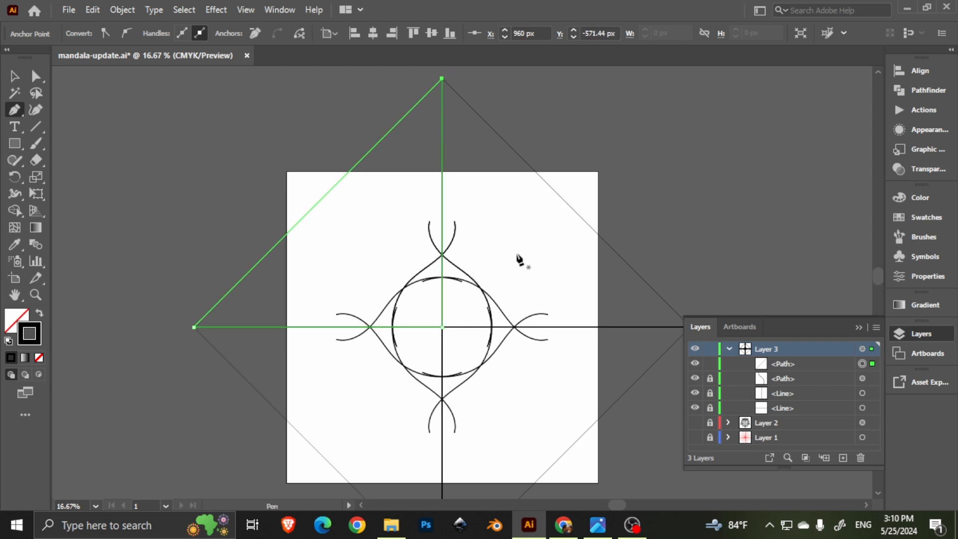
Step: Unlock the S-curve path and both lines, and make the triangle a clipping mask for Layer 3
scroll(639, 250, "down", 1)
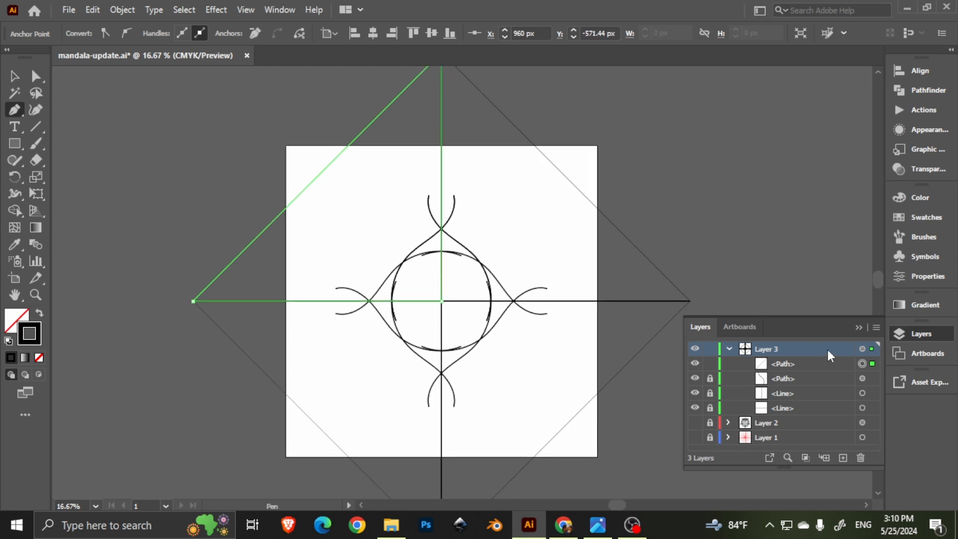
left_click_drag(710, 378, 710, 401)
left_click(805, 457)
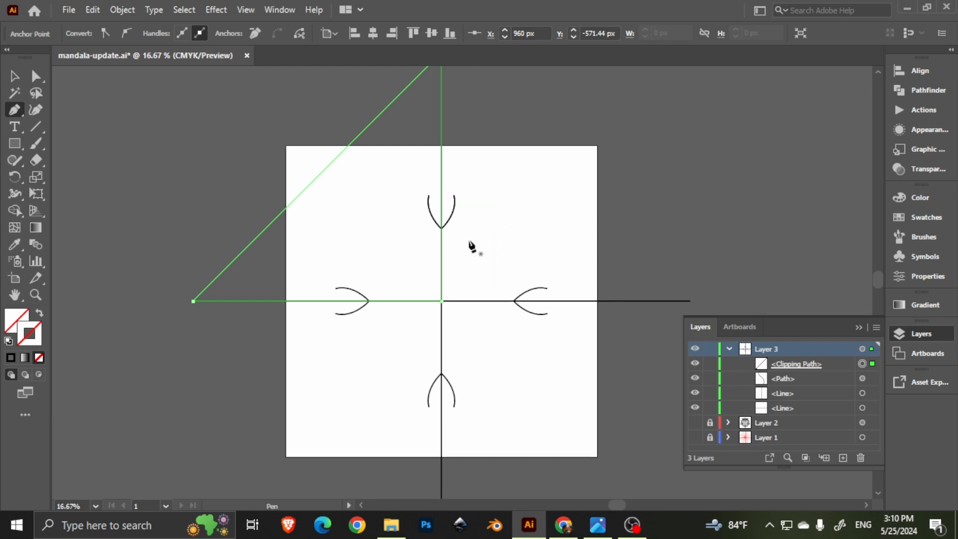
Step: Move the S-curve path above the clipping path in Layer 3's stacking order
key("b")
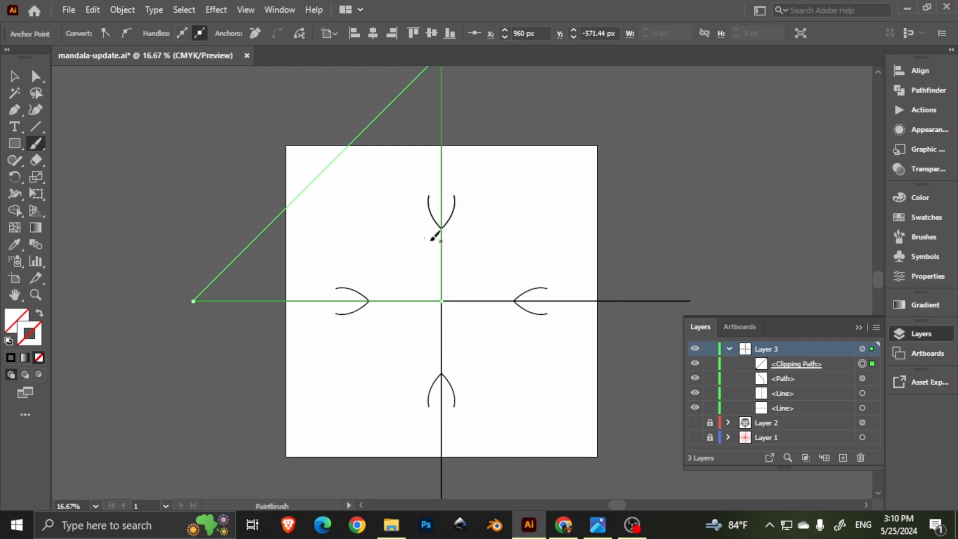
left_click(797, 379)
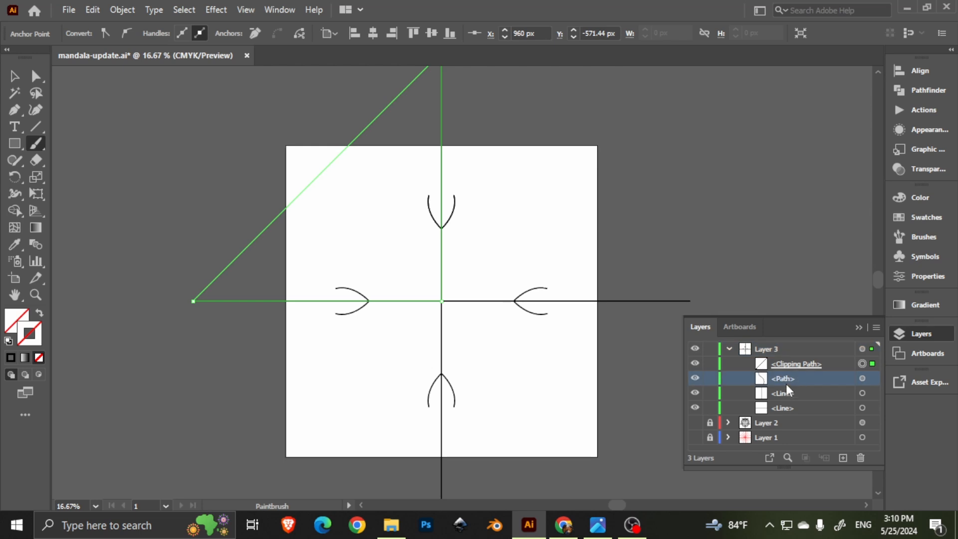
left_click_drag(787, 377, 793, 360)
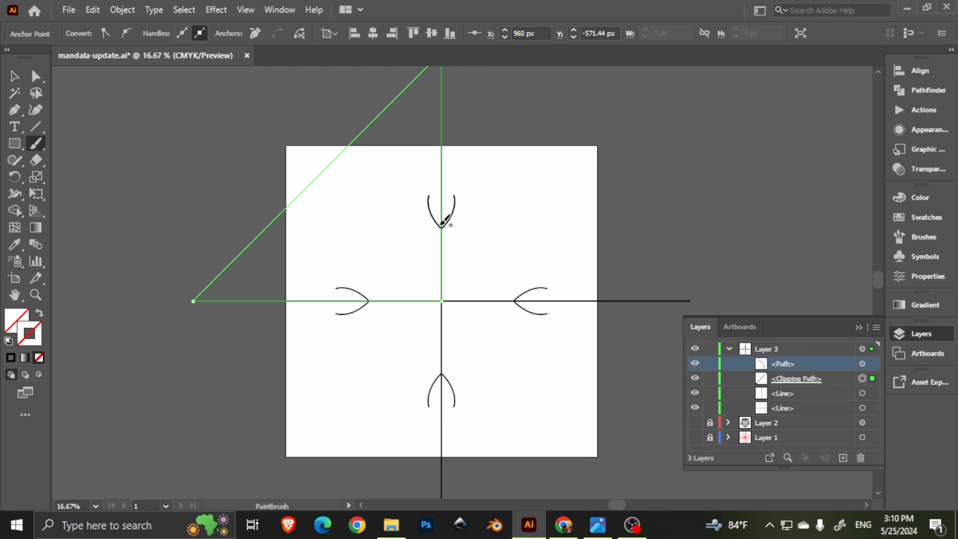
Step: Try painting curved petal strokes with the Paintbrush from the upper vertical line down toward the centre
left_click_drag(438, 228, 451, 282)
key("ctrl+z")
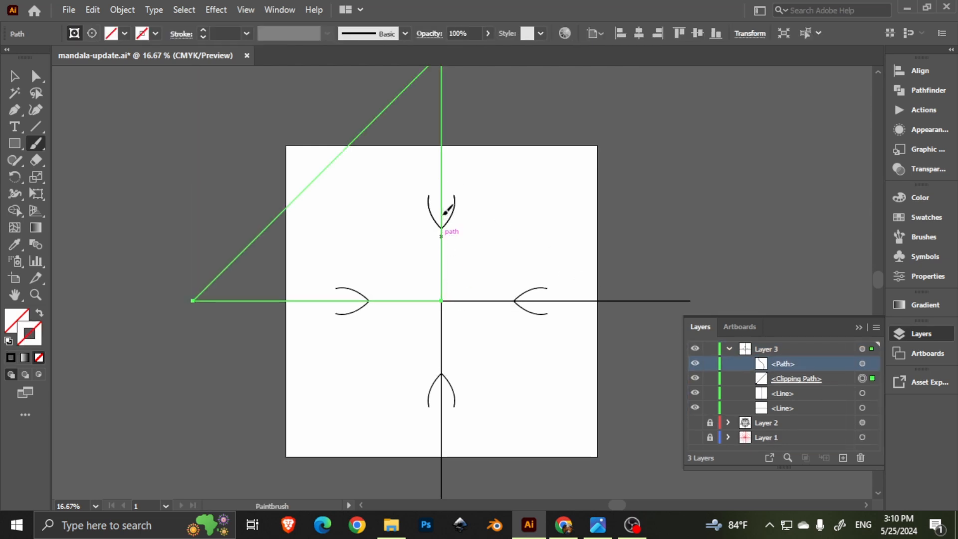
left_click_drag(442, 216, 446, 291)
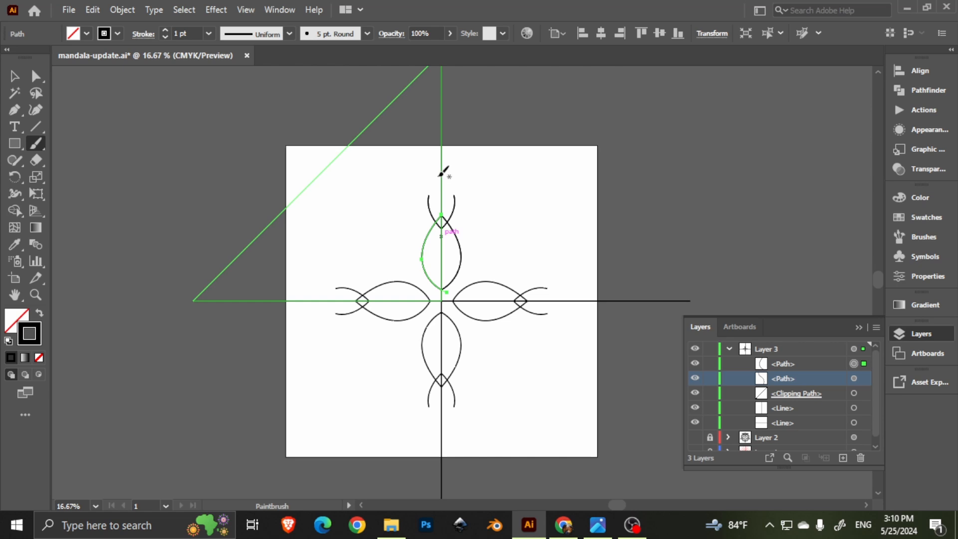
mouse_move(438, 174)
left_mouse_down()
mouse_move(381, 220)
mouse_move(404, 272)
mouse_move(430, 278)
left_mouse_up()
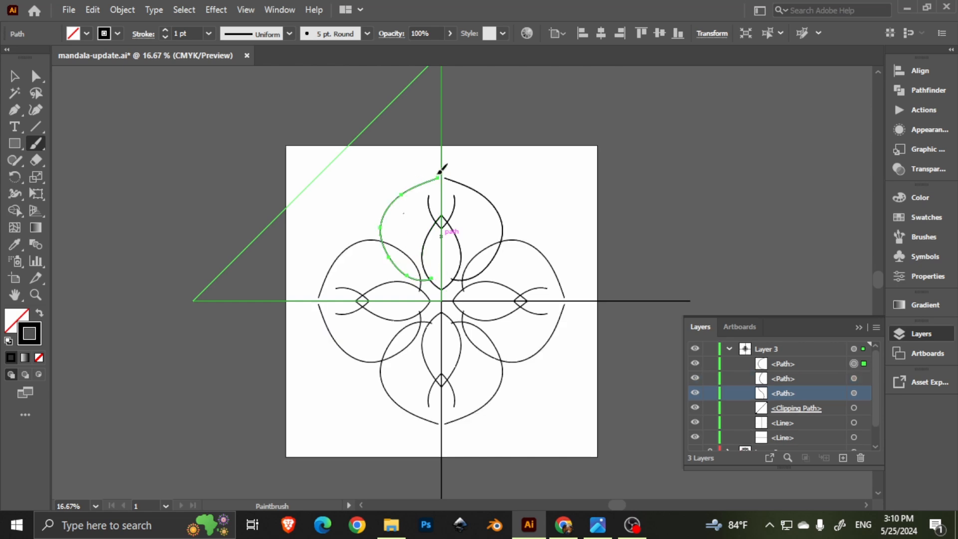
key("ctrl+z")
key("ctrl+z")
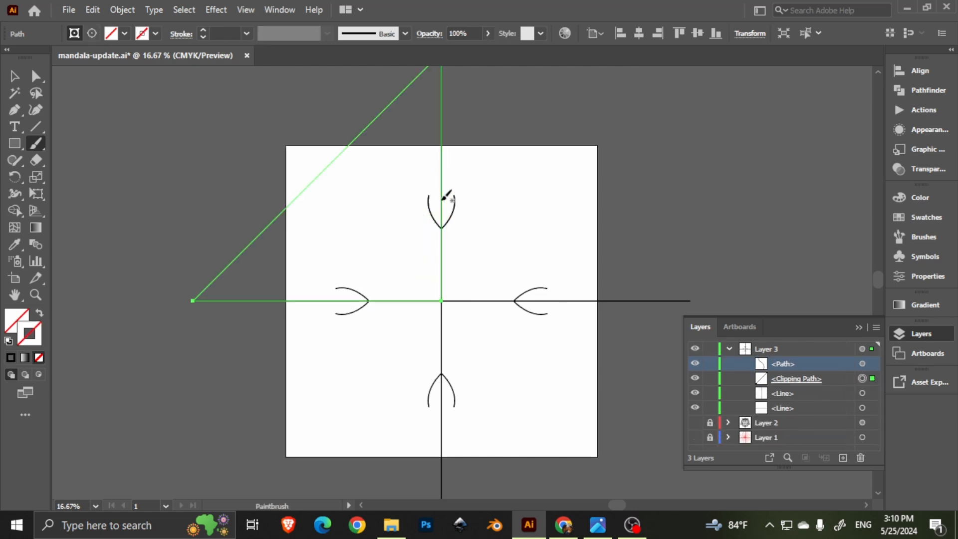
Step: Lock the clipping path and move it to the bottom of Layer 3's contents
left_click(709, 378)
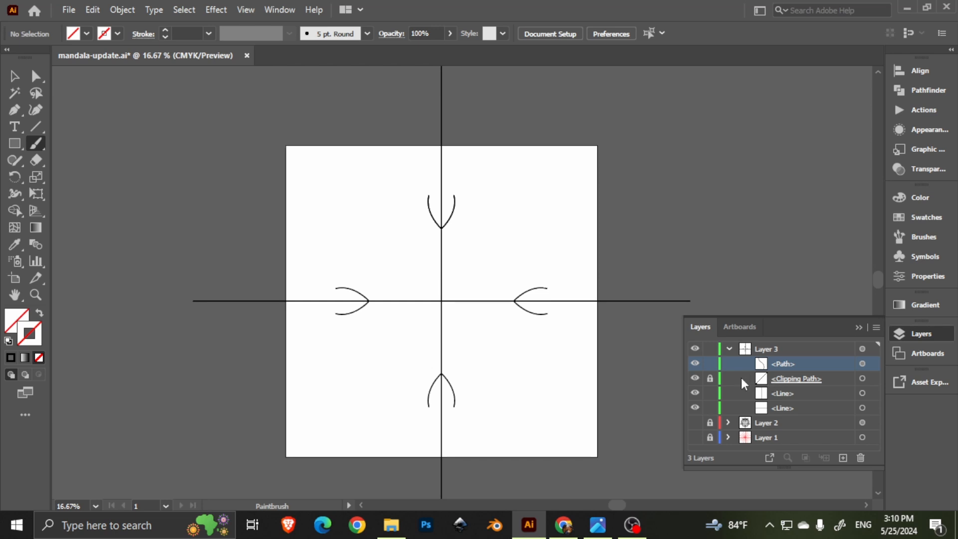
left_click_drag(740, 376, 746, 411)
left_click_drag(776, 382, 786, 404)
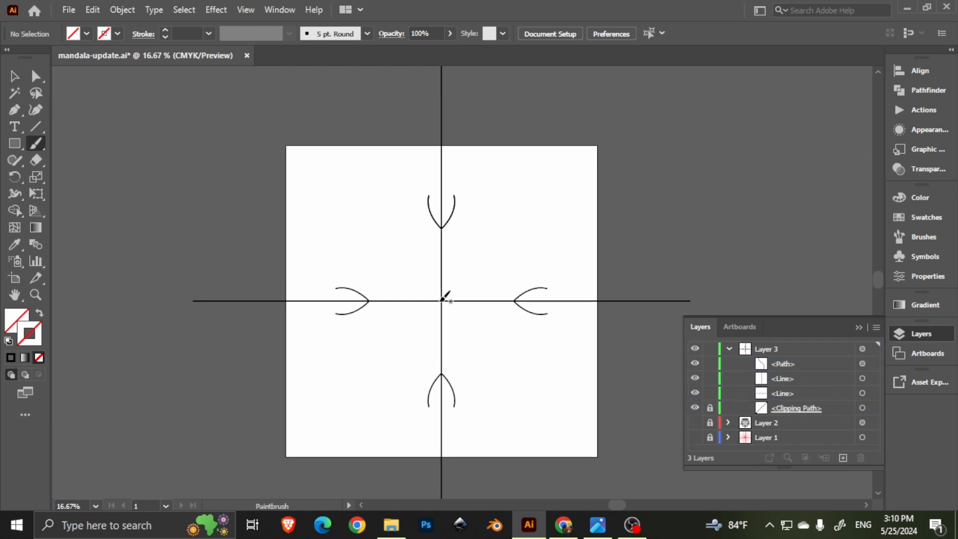
Step: Try Paintbrush strokes for a petal from the centre, an outer arc near the artboard's top and a scalloped petal outline
mouse_move(438, 300)
left_mouse_down()
mouse_move(425, 283)
mouse_move(433, 232)
mouse_move(465, 189)
left_mouse_up()
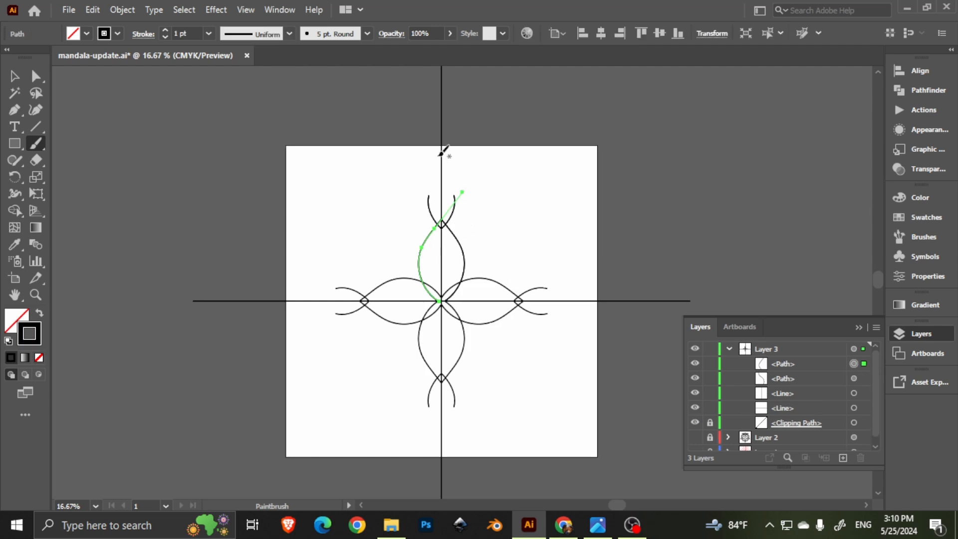
left_click_drag(440, 163, 372, 141)
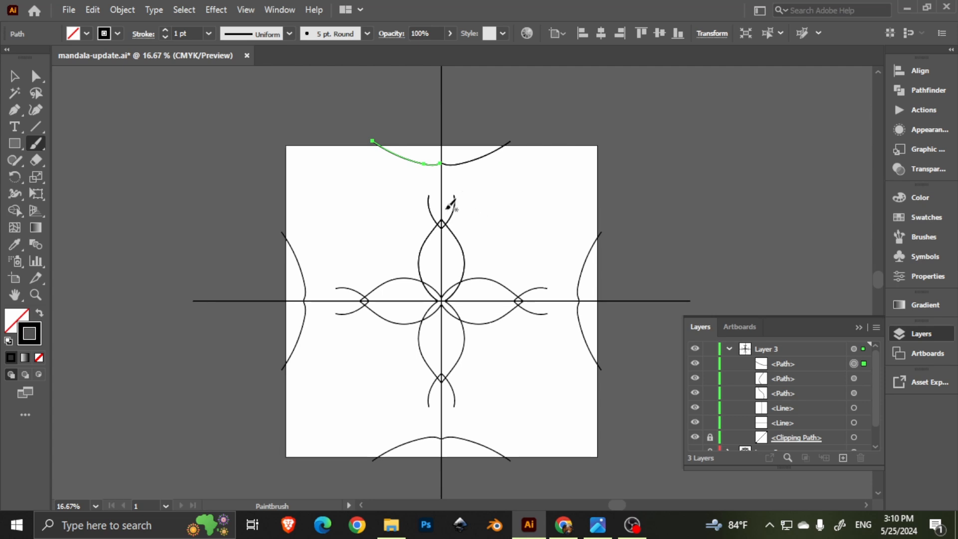
key("ctrl+z")
mouse_move(440, 175)
left_mouse_down()
mouse_move(405, 191)
mouse_move(403, 224)
mouse_move(424, 245)
mouse_move(384, 254)
mouse_move(378, 279)
mouse_move(380, 300)
left_mouse_up()
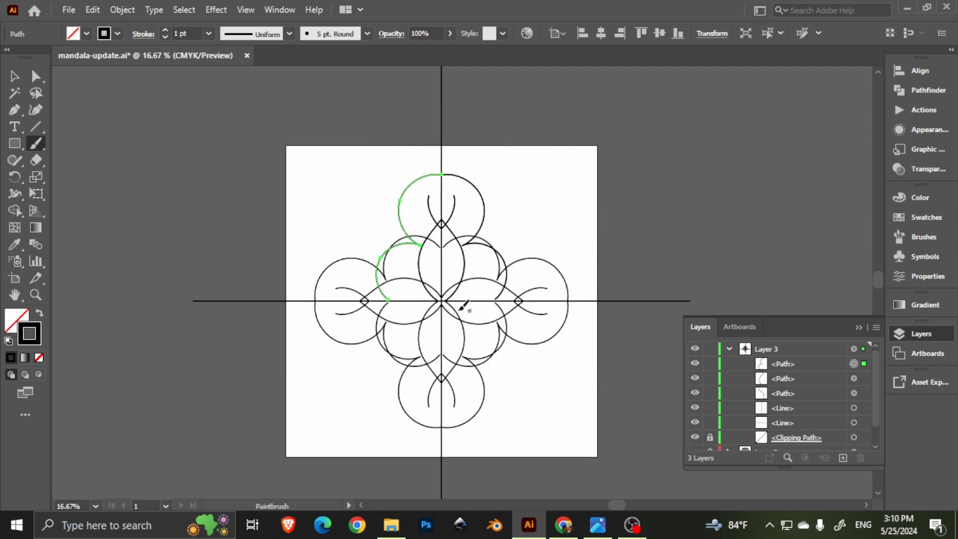
key("ctrl+z")
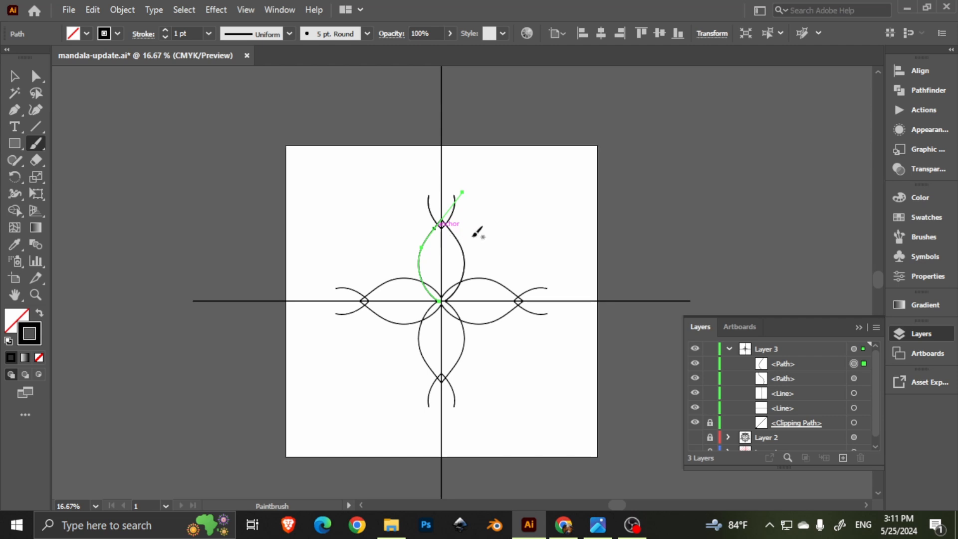
Step: Try rotating the petal curve with the Rotate tool, and undo back to before the clipping path was locked
key("r")
mouse_move(483, 188)
left_mouse_down()
mouse_move(498, 253)
mouse_move(500, 239)
mouse_move(490, 314)
mouse_move(488, 274)
left_mouse_up()
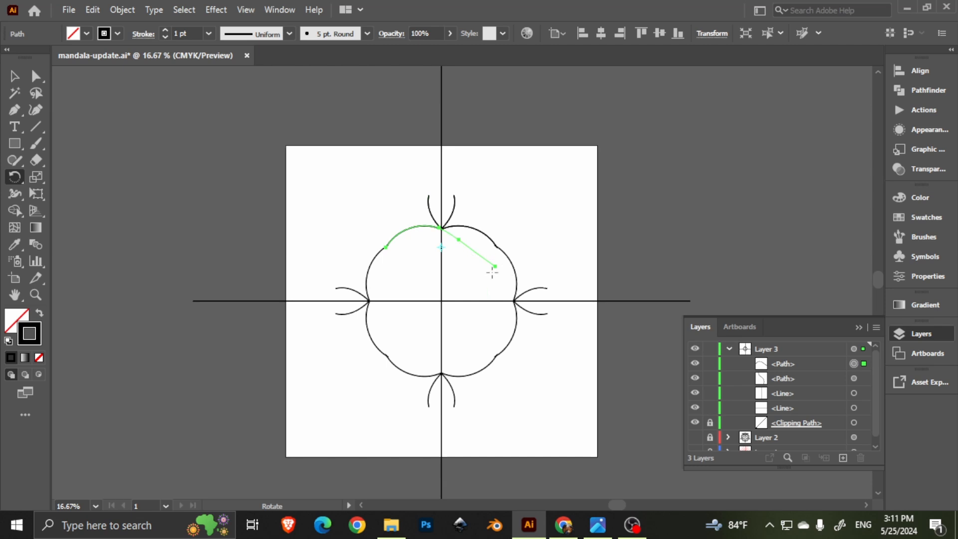
key("ctrl+z")
key("ctrl+z")
key("ctrl+z")
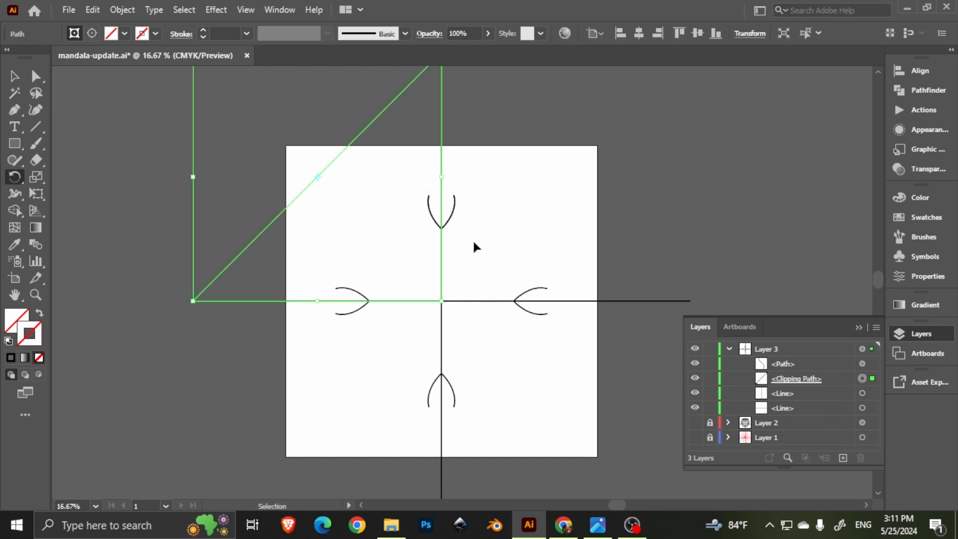
Step: Reshape the clipping triangle by moving its top anchor to the artboard's upper-right corner and its left anchor to the midpoint of the artboard's top edge
left_click_drag(438, 151, 424, 184)
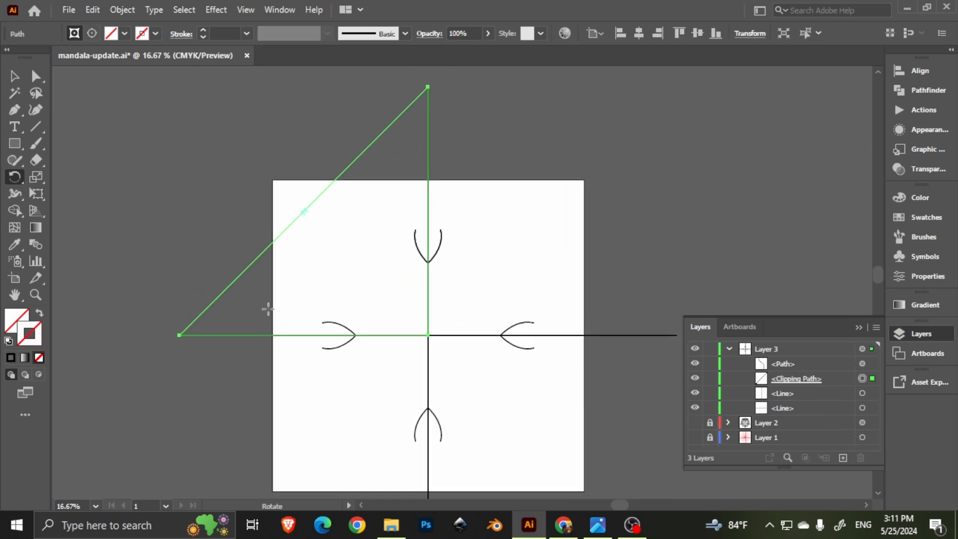
key("a")
left_click_drag(178, 335, 274, 298)
key("ctrl+z")
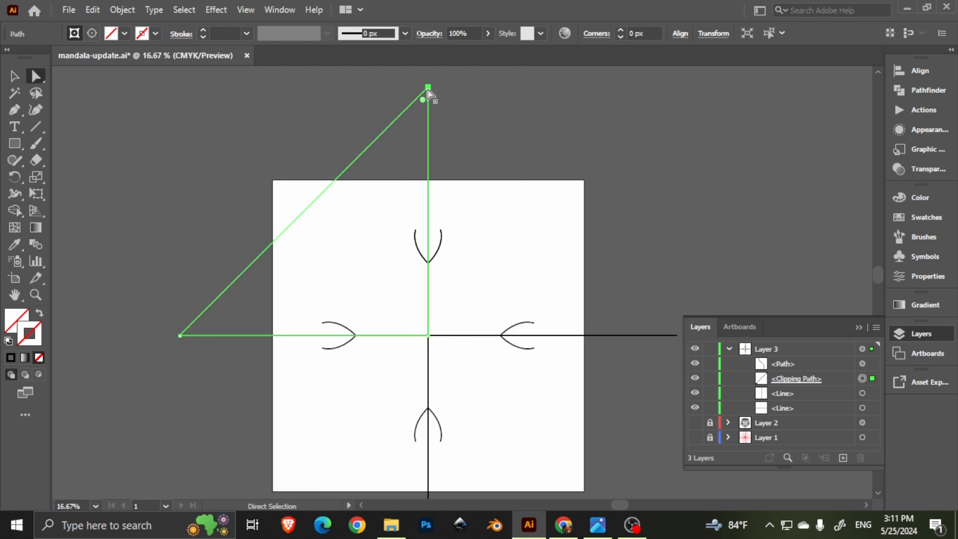
left_click_drag(428, 90, 583, 180)
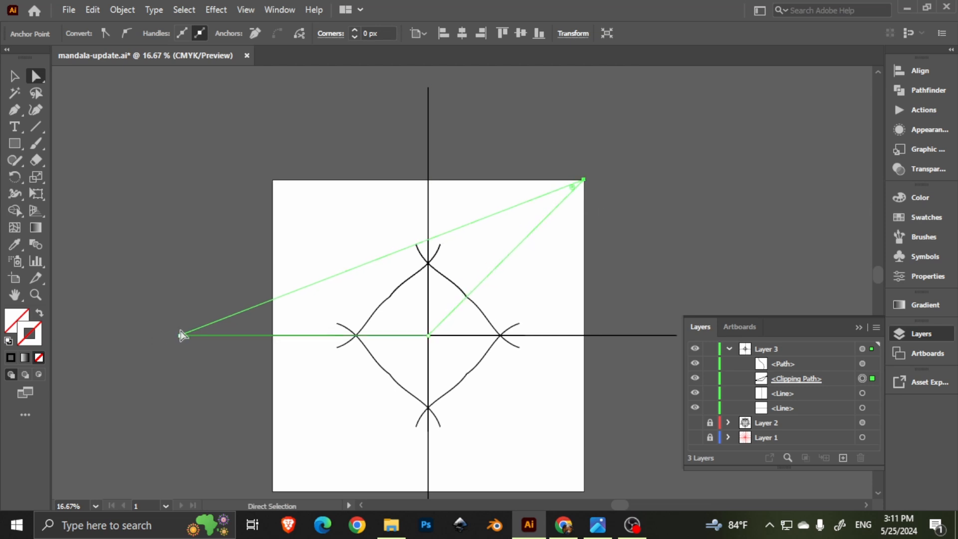
left_click_drag(180, 335, 427, 180)
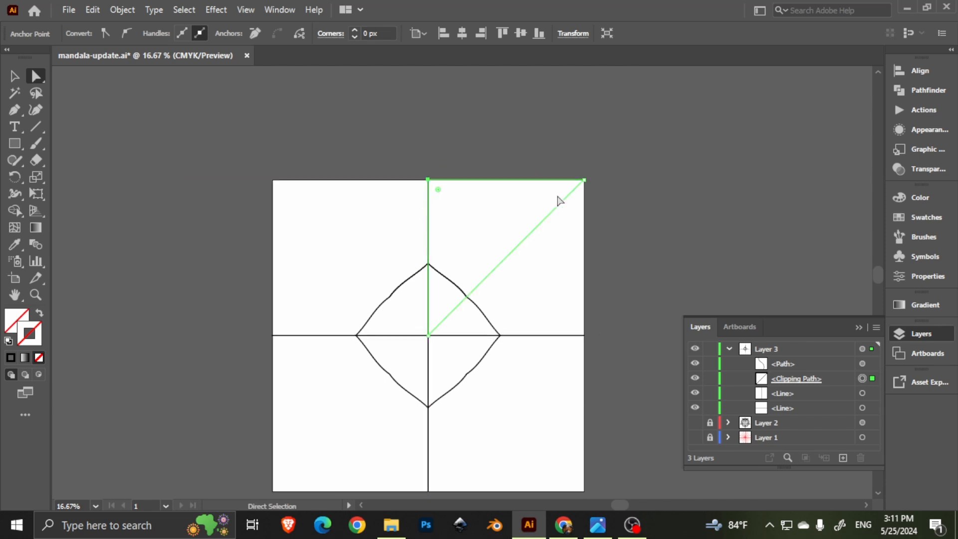
Step: Lock the reshaped clipping path and place it below both lines in Layer 3
scroll(573, 304, "down", 1)
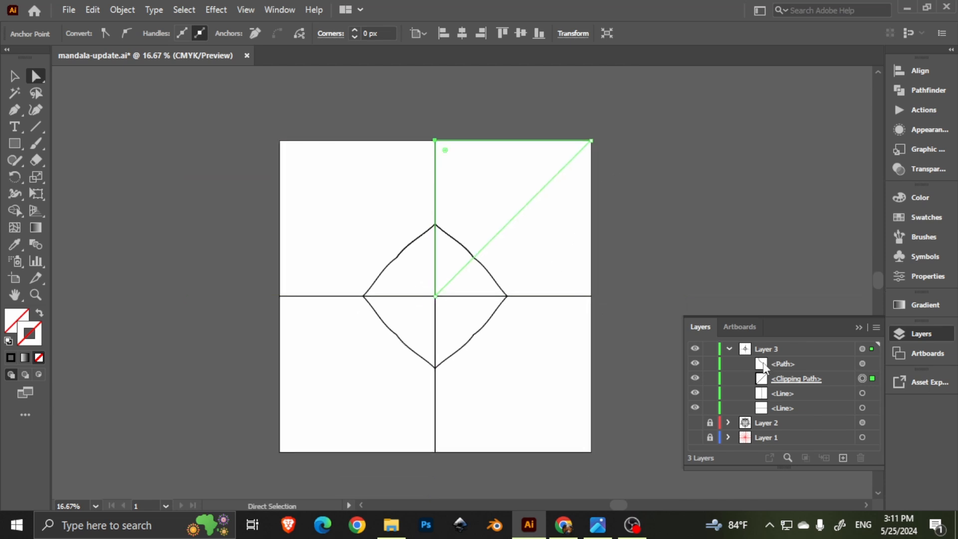
left_click(716, 378)
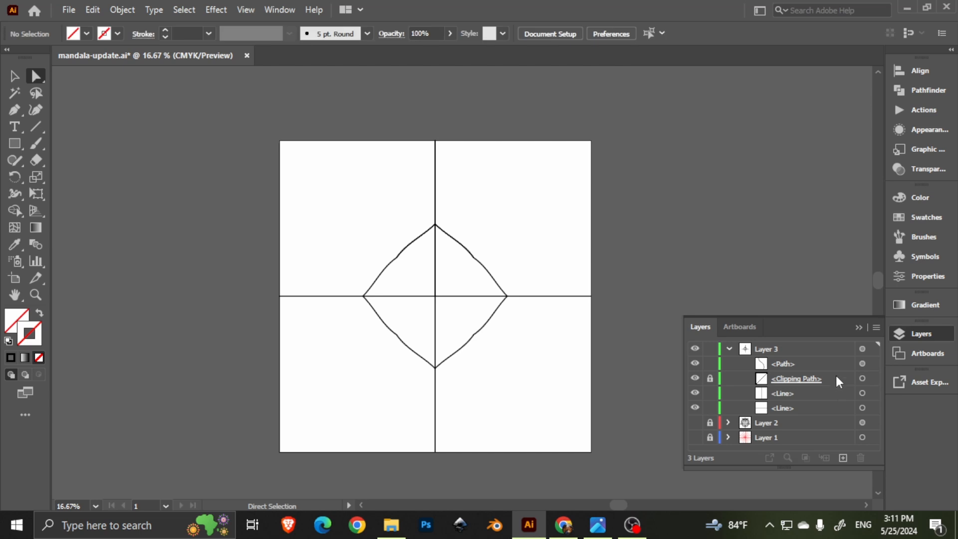
left_click_drag(832, 377, 823, 416)
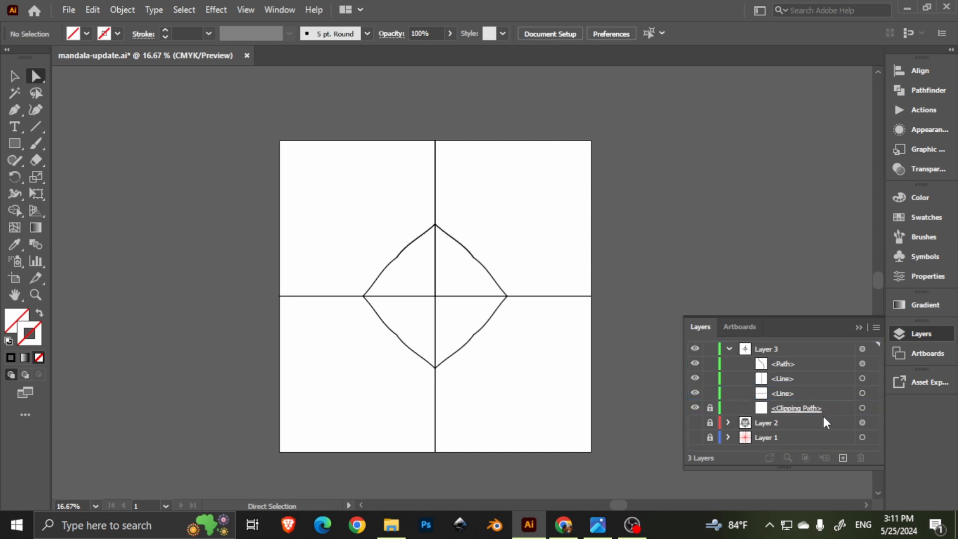
Step: Paint a Paintbrush petal curve from the centre, bulging right, to just across the vertical line near the artboard's top
key("v")
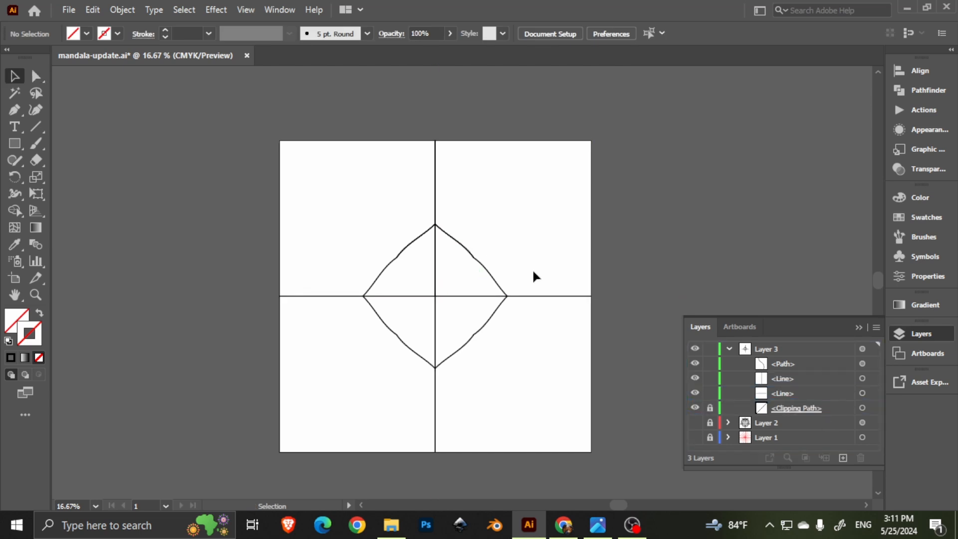
key("b")
mouse_move(436, 295)
left_mouse_down()
mouse_move(463, 256)
mouse_move(430, 153)
left_mouse_up()
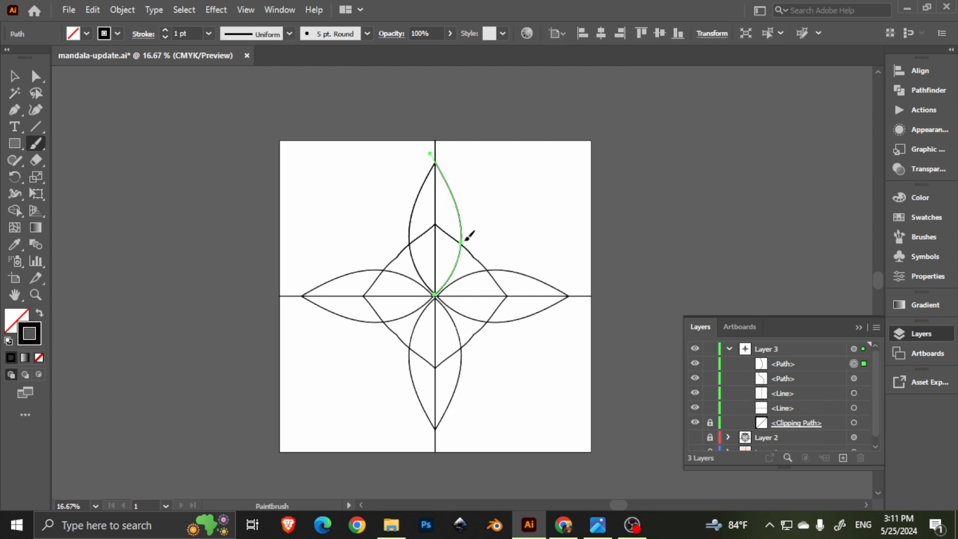
Step: Paint a shallow Paintbrush curve from the diamond's top point rightward to just past the triangle's diagonal edge, undoing unsuitable strokes
left_click_drag(472, 217, 553, 170)
key("ctrl+z")
mouse_move(435, 228)
left_mouse_down()
mouse_move(480, 184)
mouse_move(555, 163)
left_mouse_up()
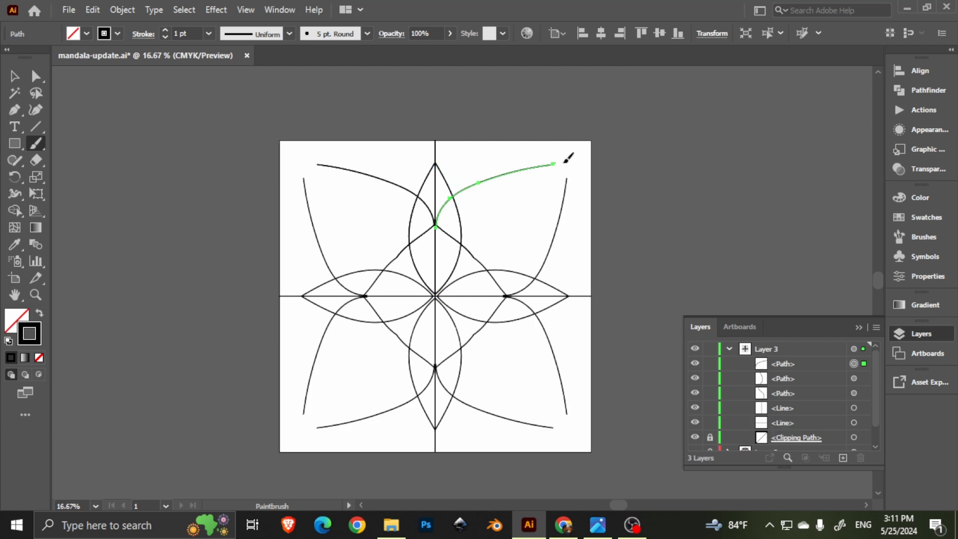
key("ctrl+z")
mouse_move(437, 225)
left_mouse_down()
mouse_move(464, 207)
mouse_move(532, 215)
left_mouse_up()
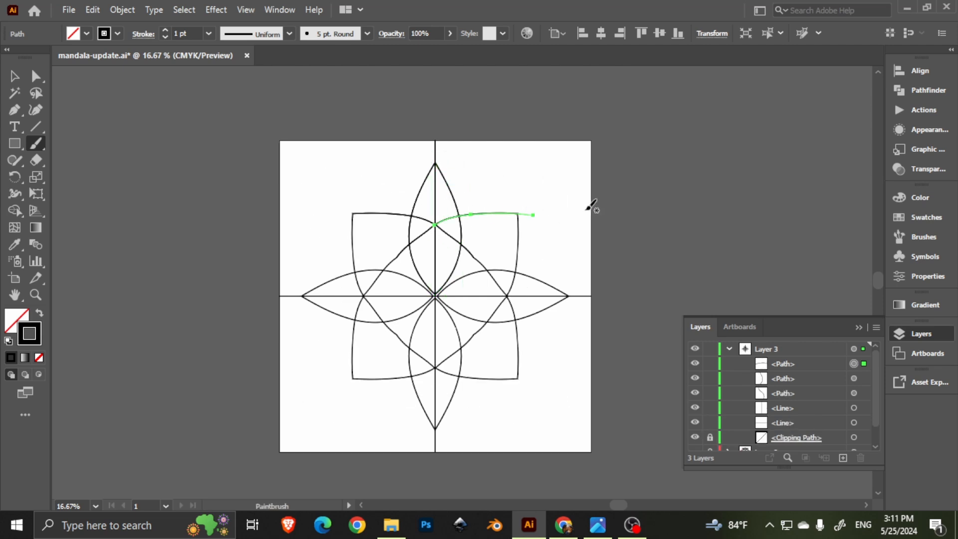
Step: Select all the artwork, collapse Layer 3 and lock the layer
key("v")
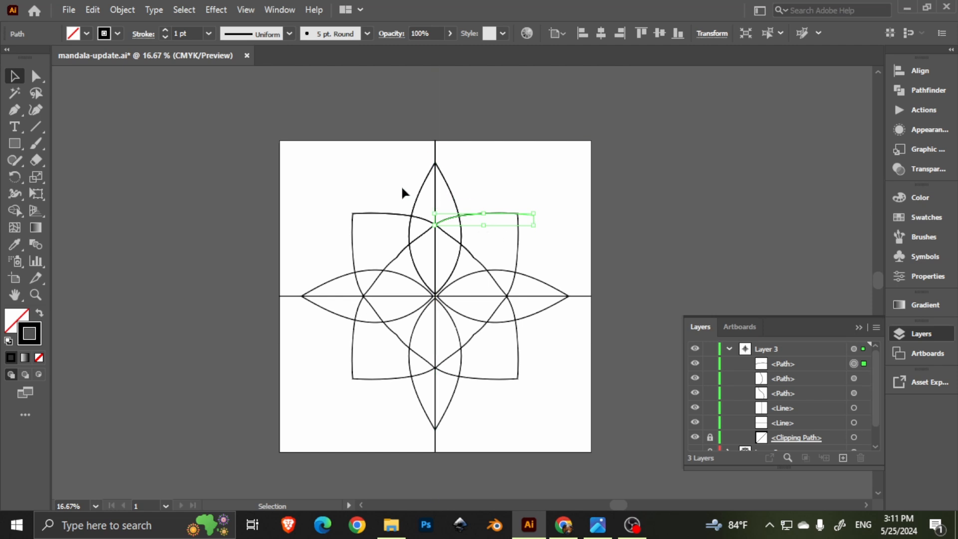
key("ctrl+a")
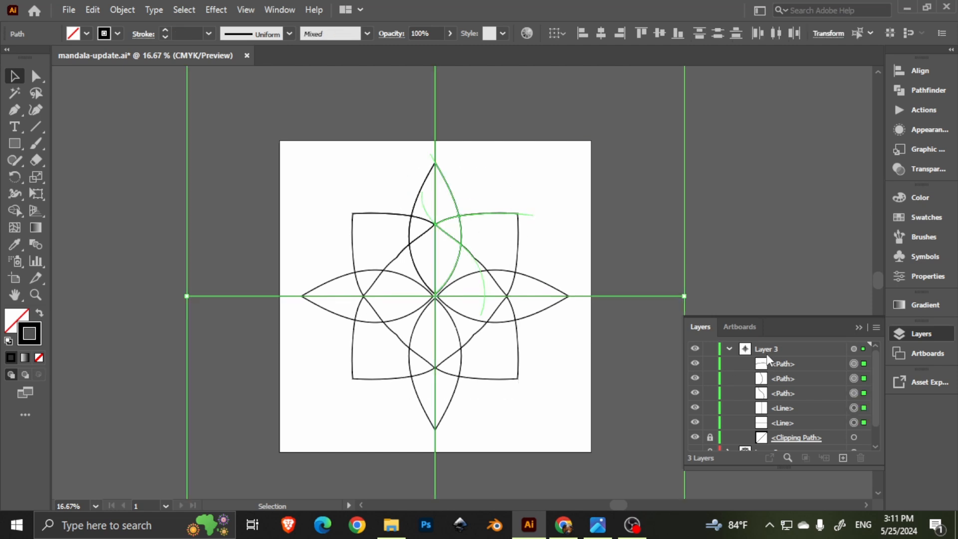
left_click(728, 348)
left_click(710, 348)
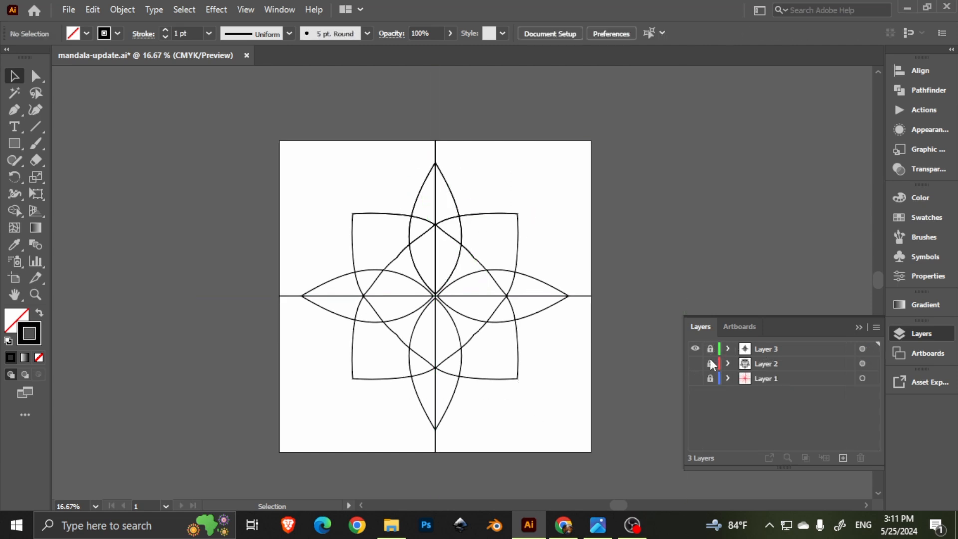
Step: Check the artwork in Outline view, return to Preview and show Layer 1
key("ctrl+y")
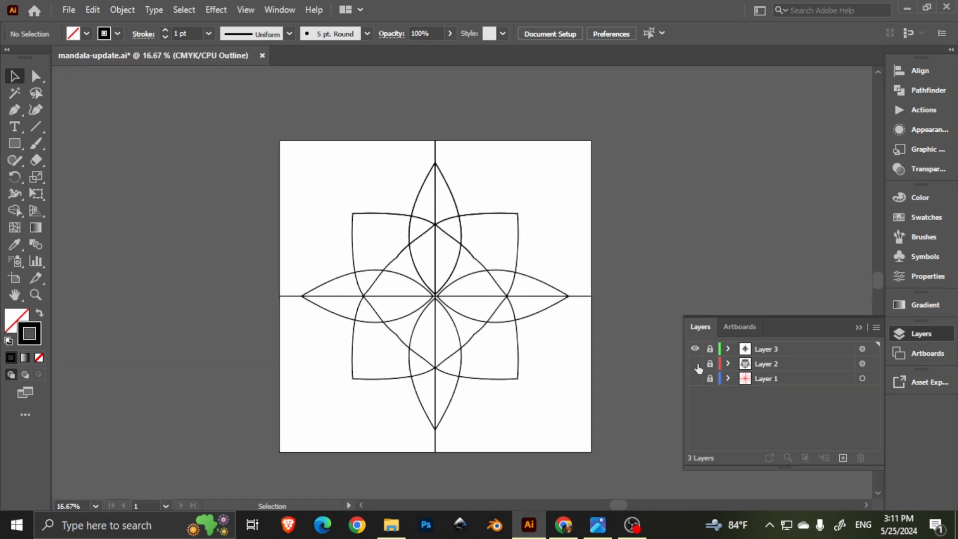
key("ctrl+y")
left_click(695, 378)
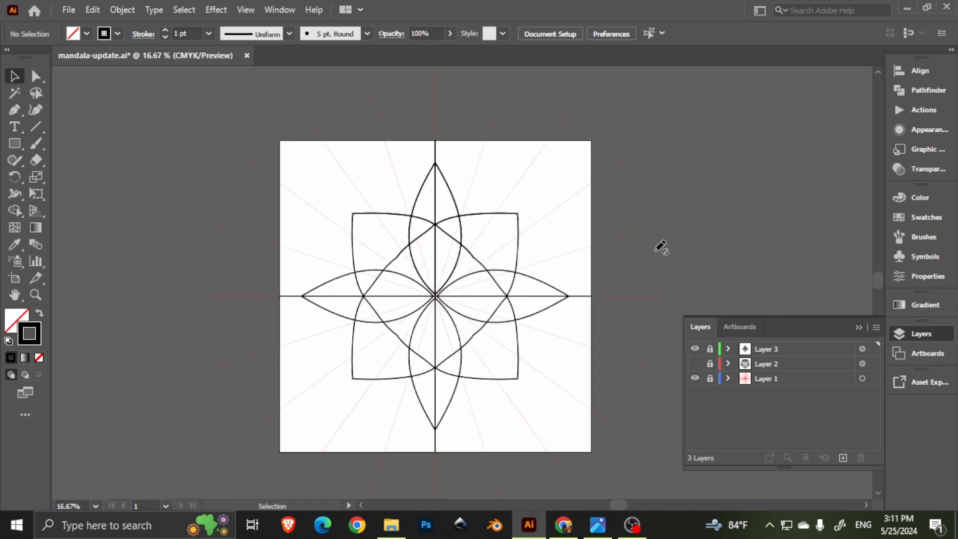